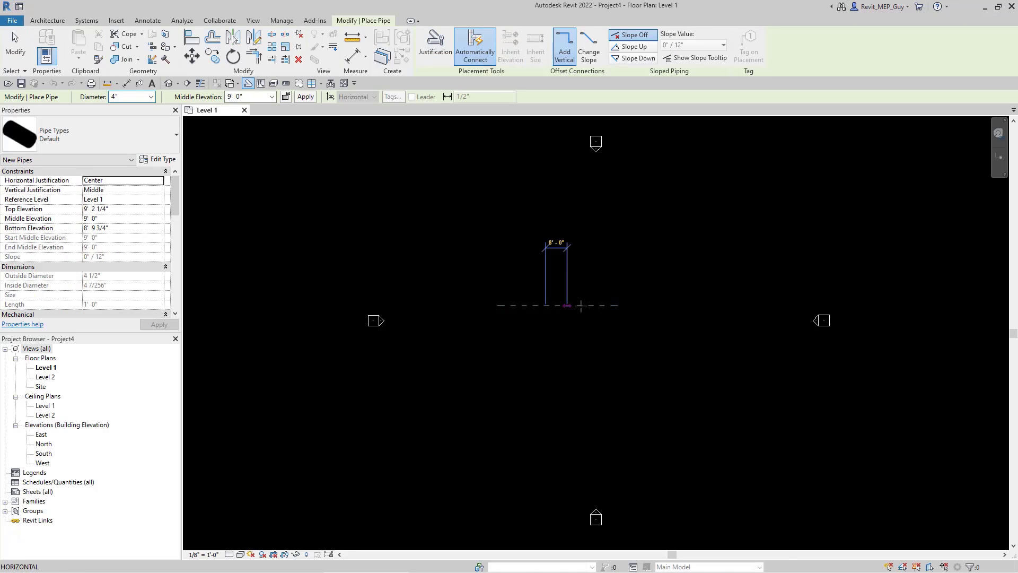
click(631, 306)
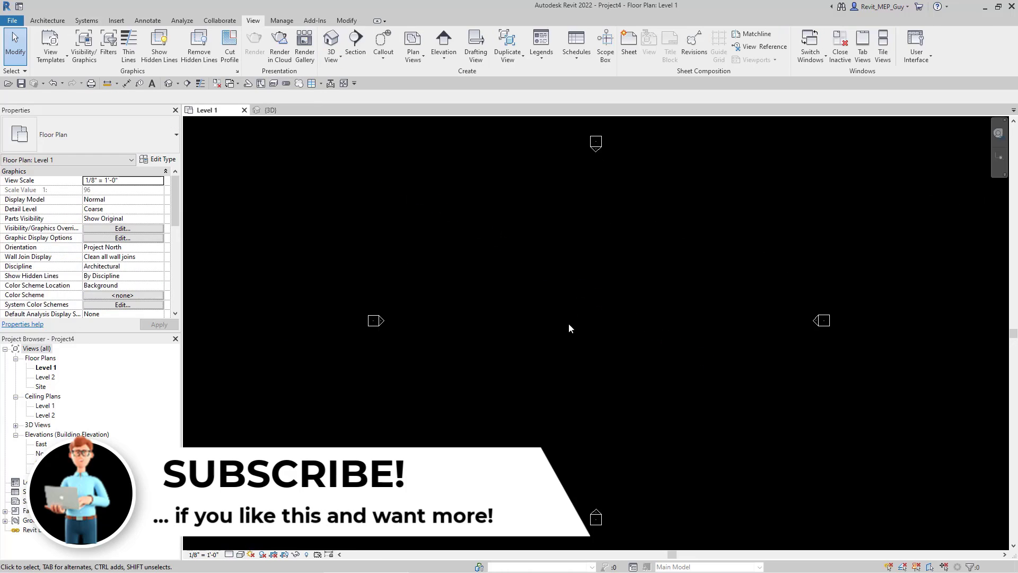
scroll(106, 239, down, 5)
click(123, 218)
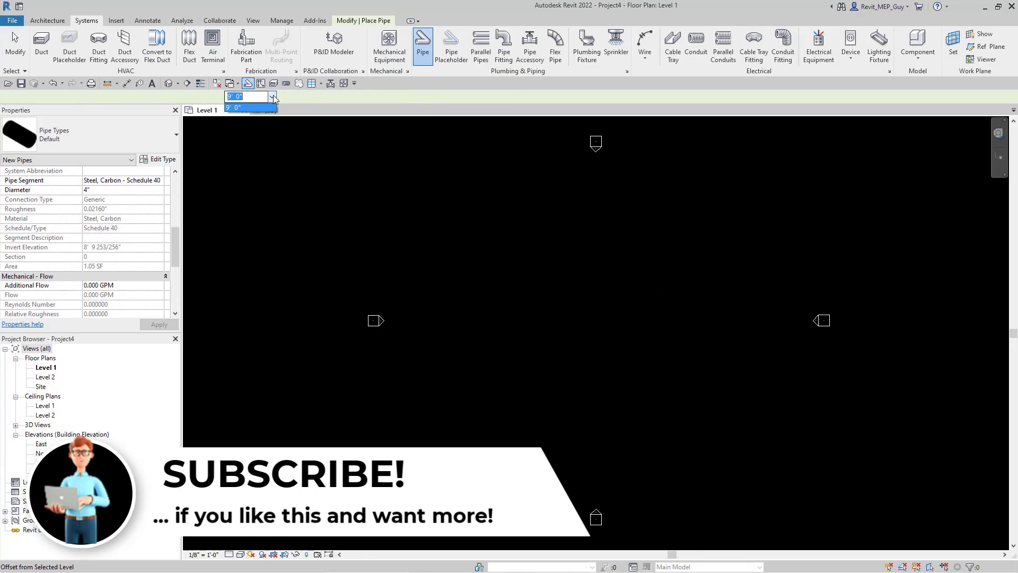
click(548, 284)
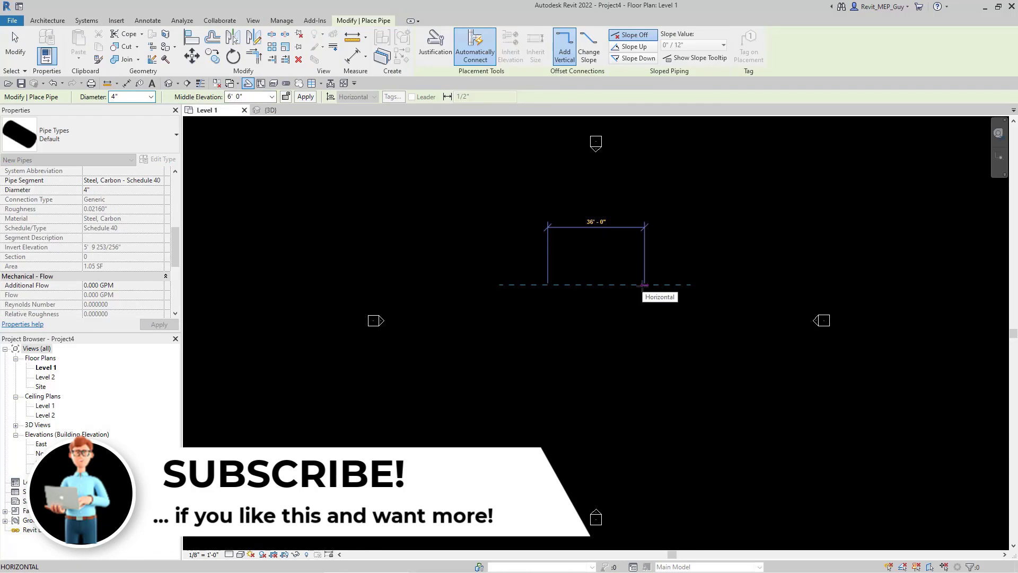
key(Escape)
key(Escape)
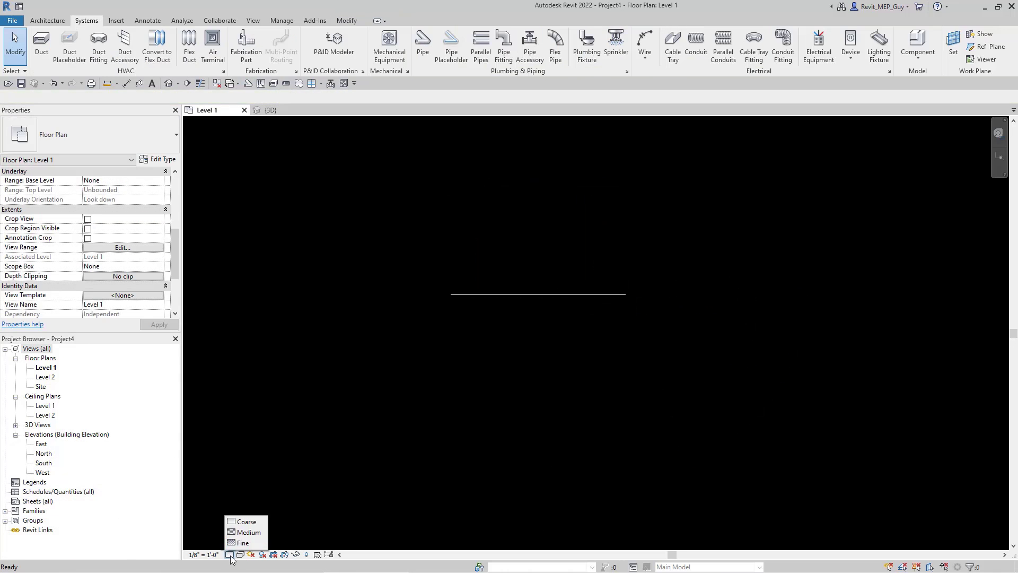
click(243, 545)
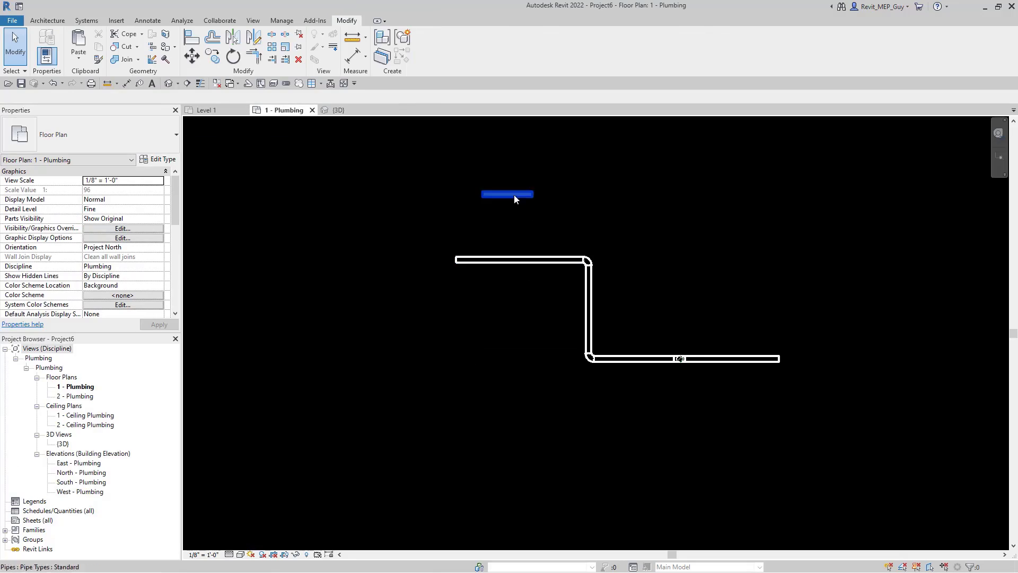
click(437, 195)
key(p)
key(i)
click(90, 134)
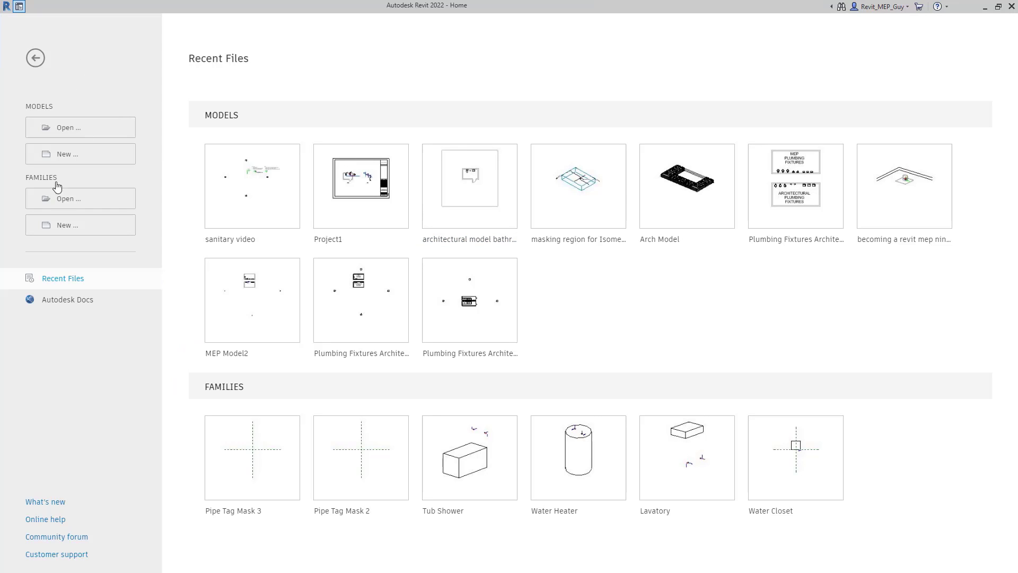
Create a new project from the Imperial-Architectural Template.
click(74, 161)
click(520, 269)
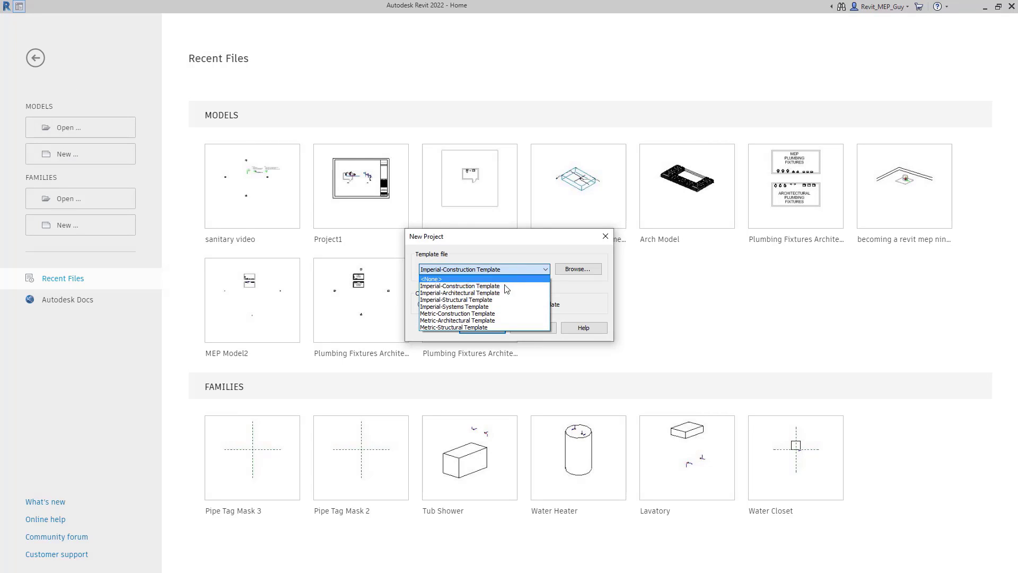
click(486, 295)
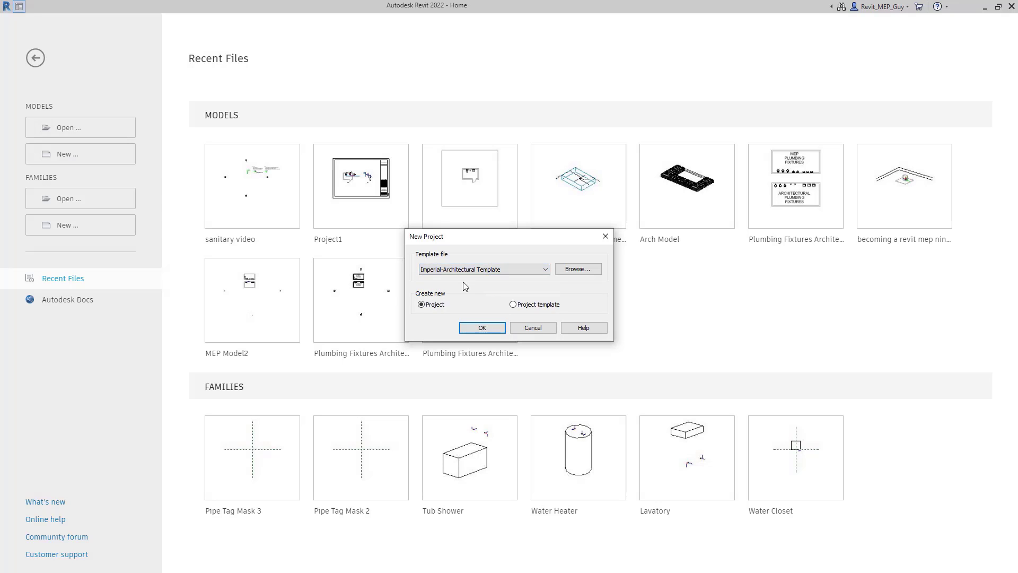
click(482, 328)
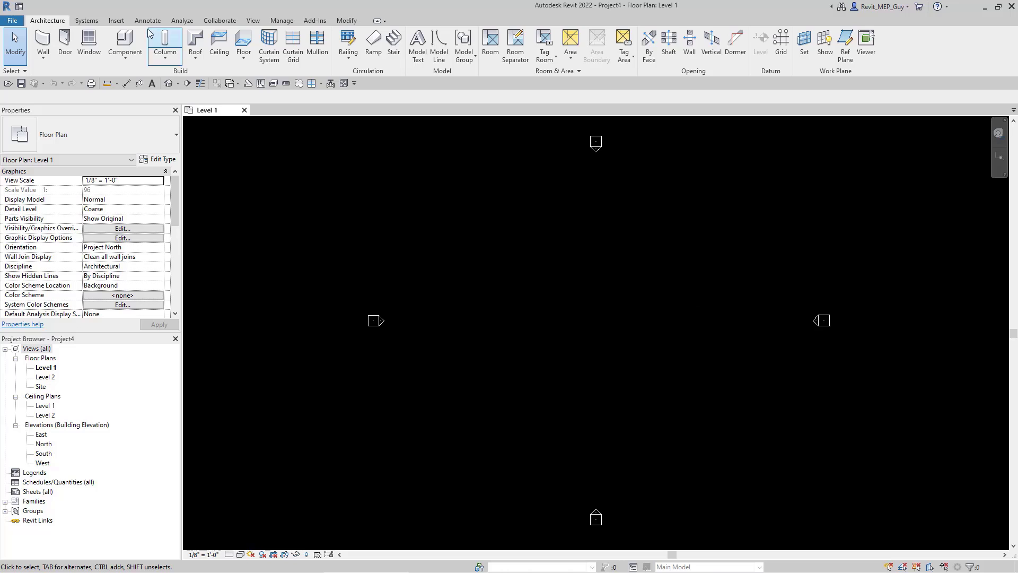
Draw a horizontal 4" pipe at 9' 0" middle elevation near the center of the Level 1 floor plan.
click(87, 20)
click(423, 49)
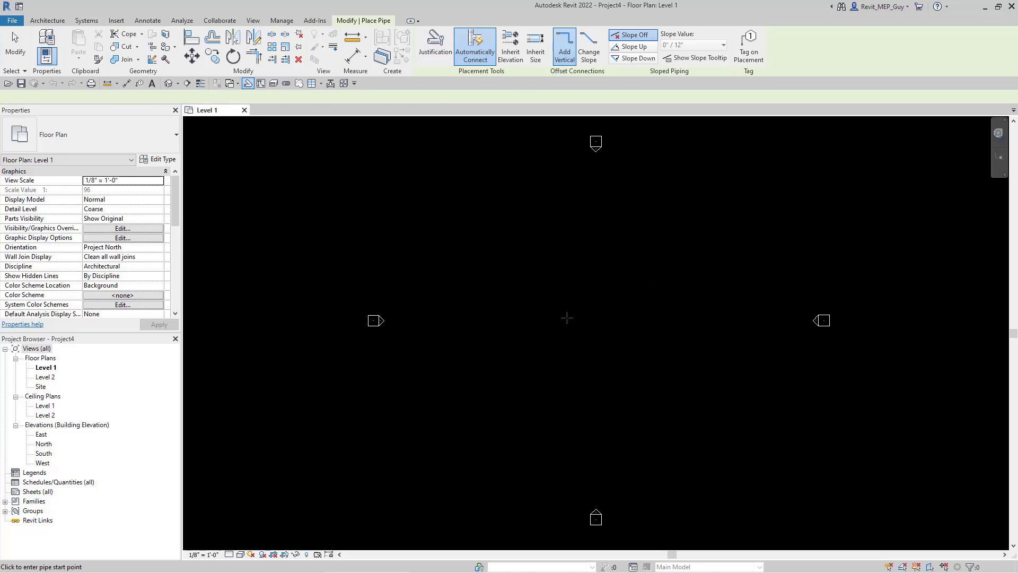
click(546, 305)
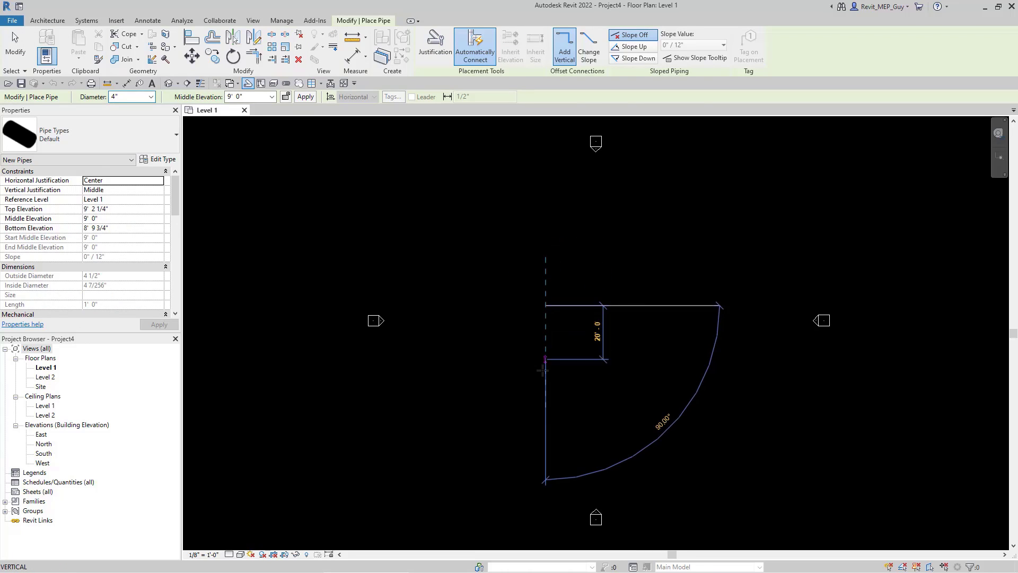
click(632, 306)
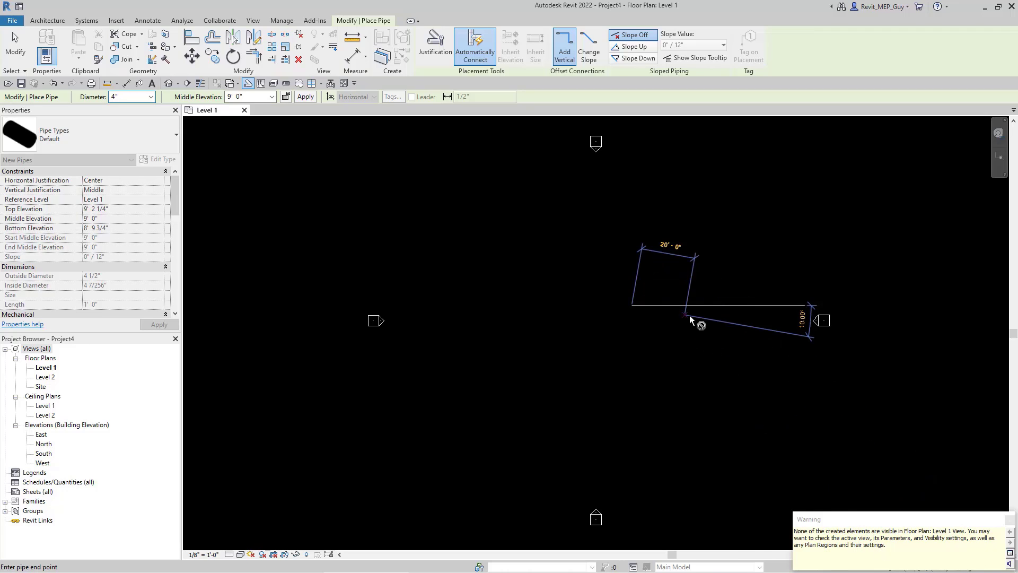
key(Escape)
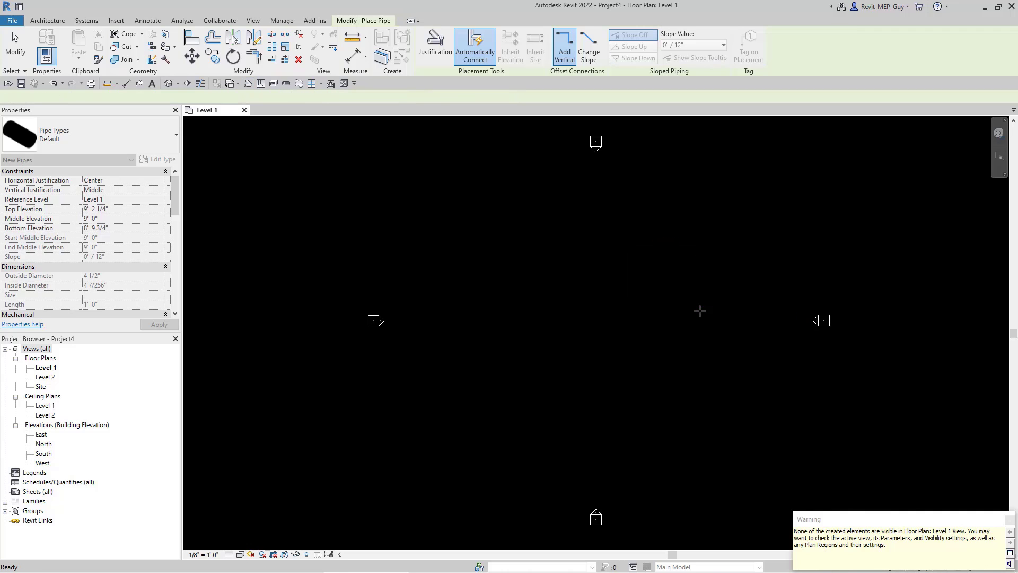
key(Escape)
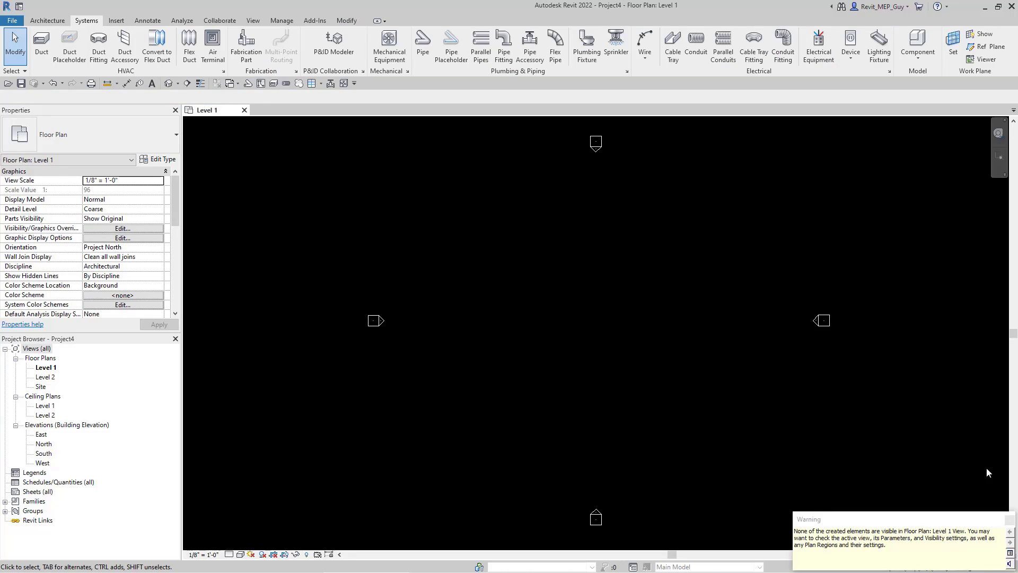
click(1009, 519)
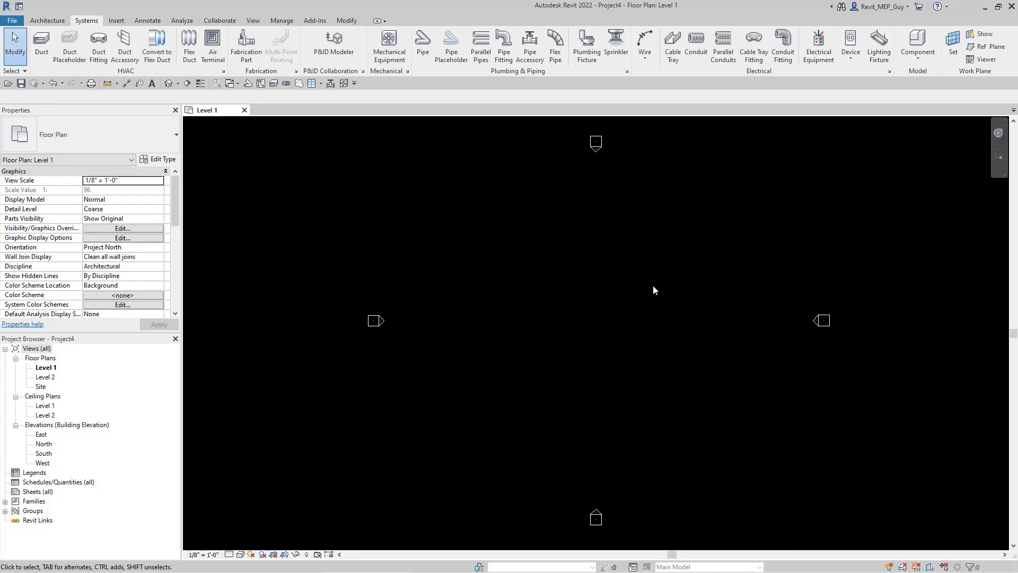
Open the default 3D view and set its detail level to Fine around the drawn pipe.
click(253, 20)
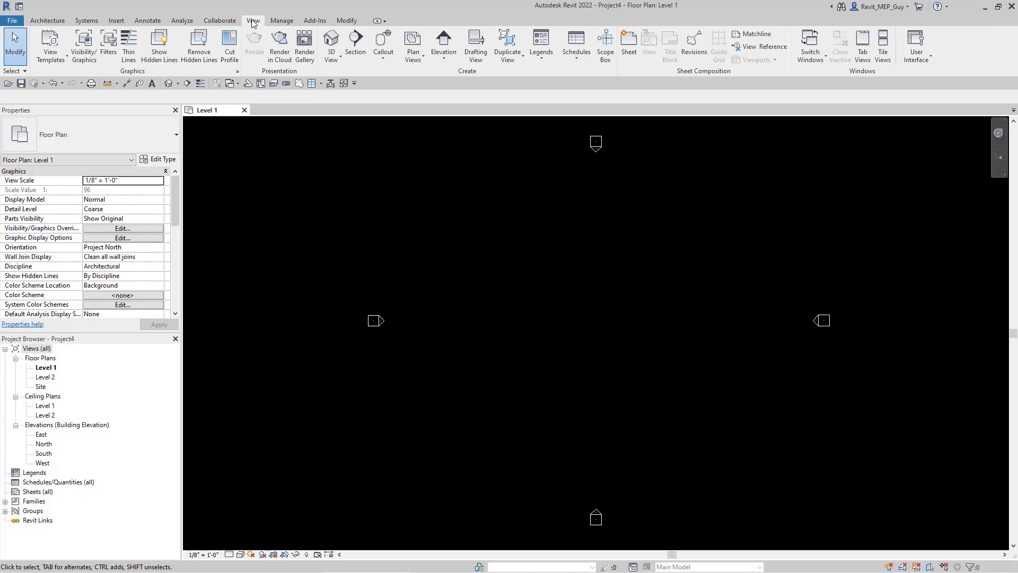
click(332, 43)
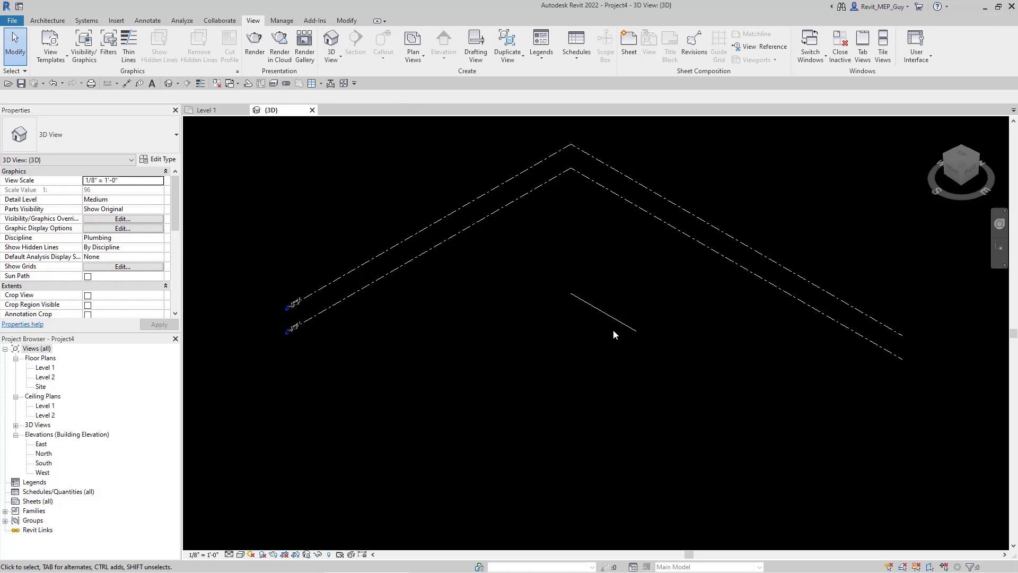
scroll(618, 317, up, 5)
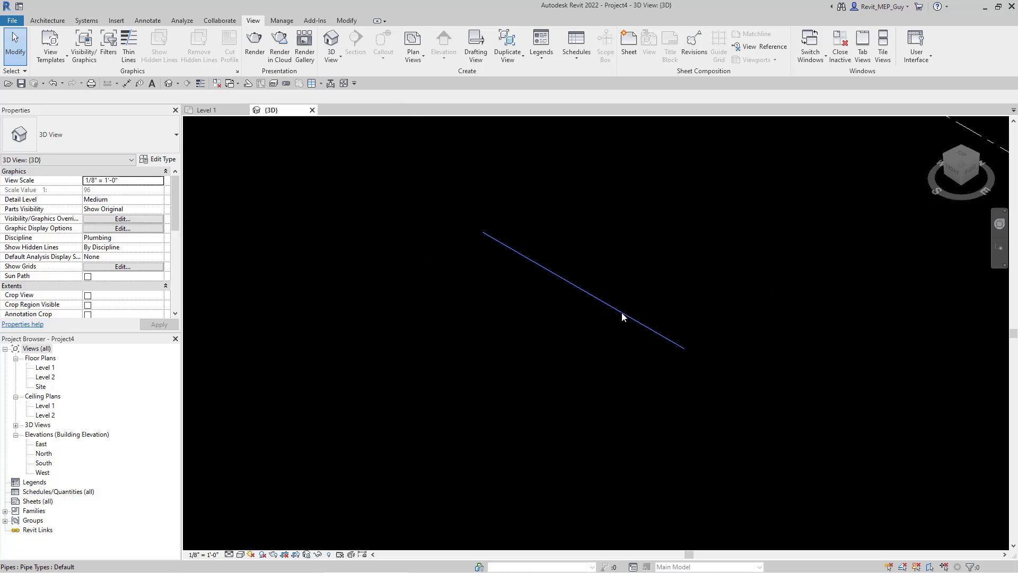
click(227, 555)
click(243, 544)
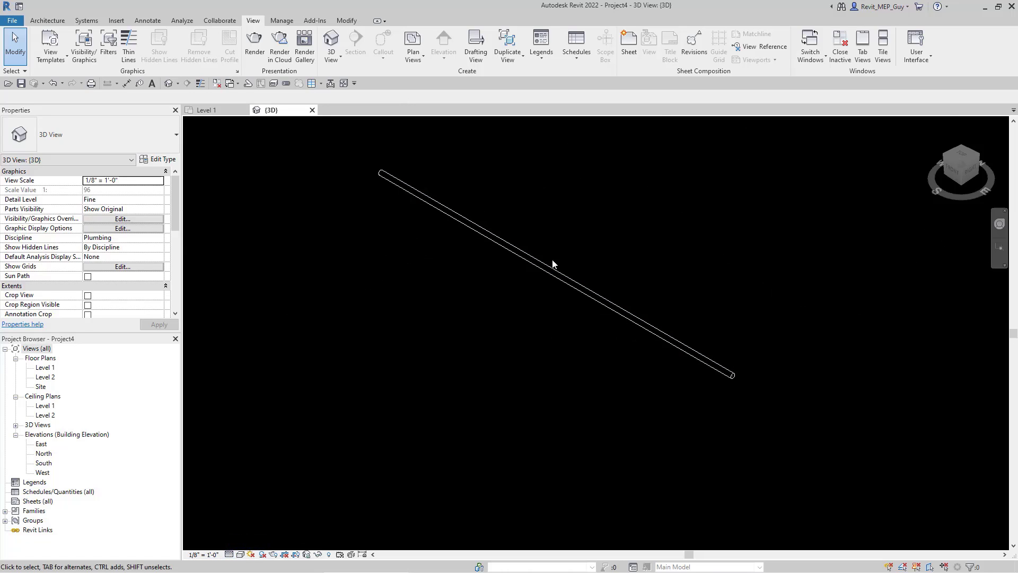
Return to the Level 1 floor plan and review its View Range settings without changing them.
click(206, 110)
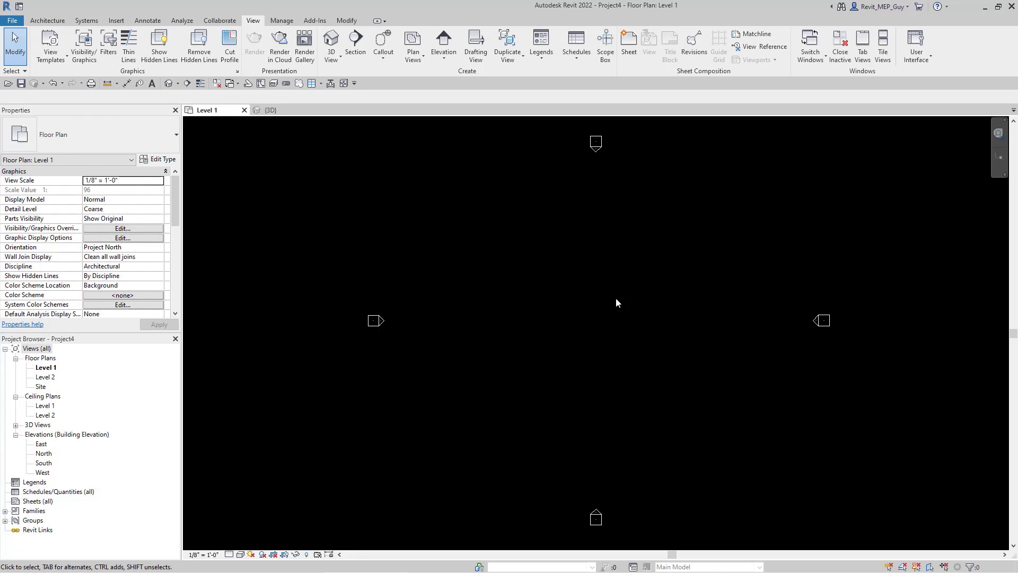
scroll(109, 229, down, 5)
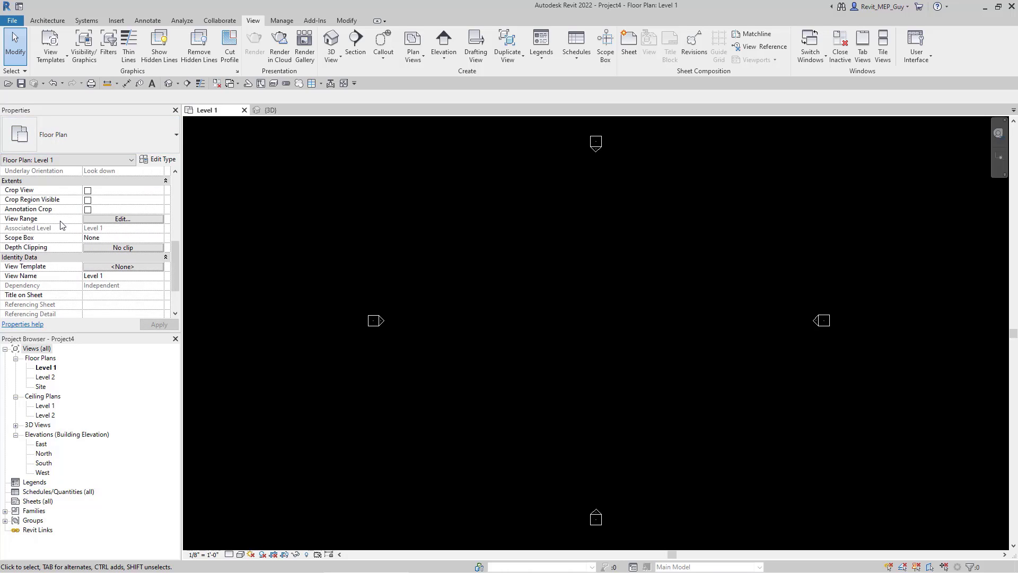
click(122, 219)
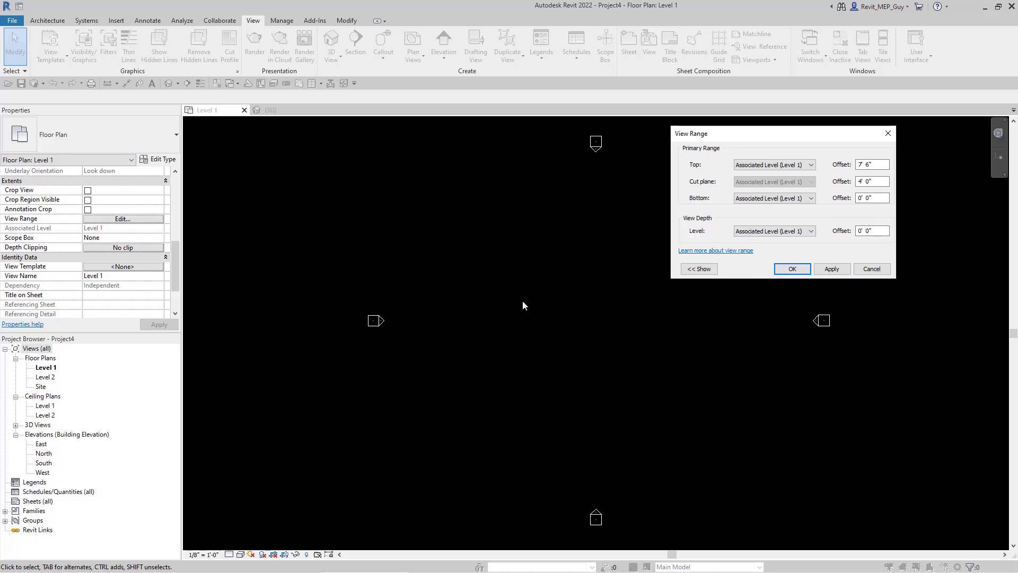
click(872, 269)
click(86, 21)
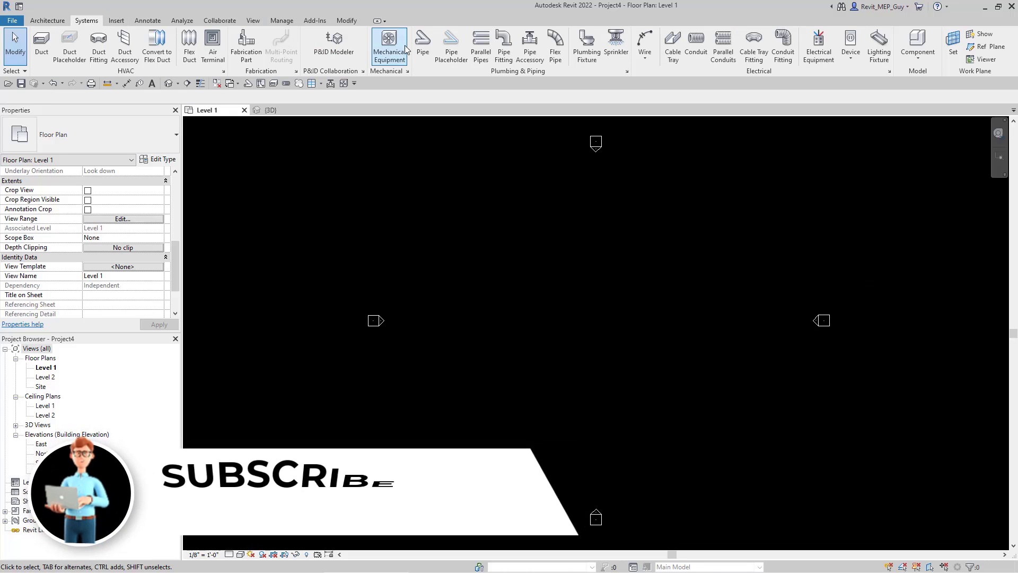
click(422, 43)
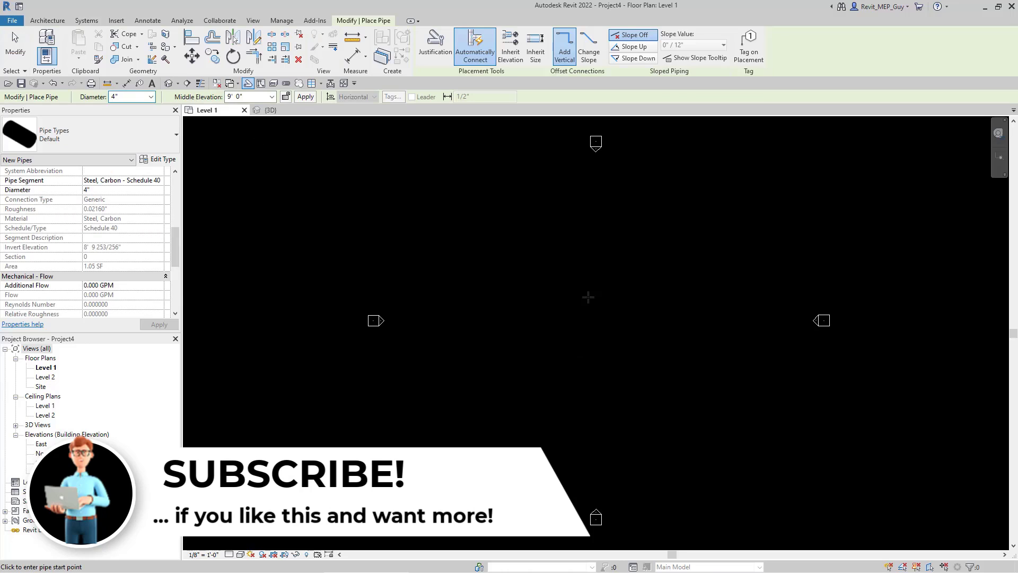
click(570, 286)
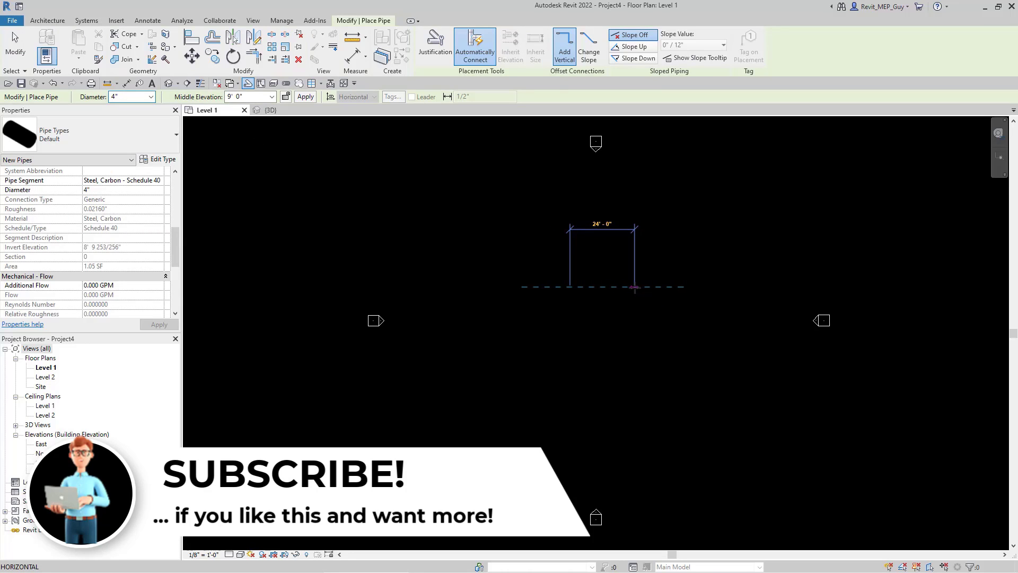
key(Escape)
key(Escape)
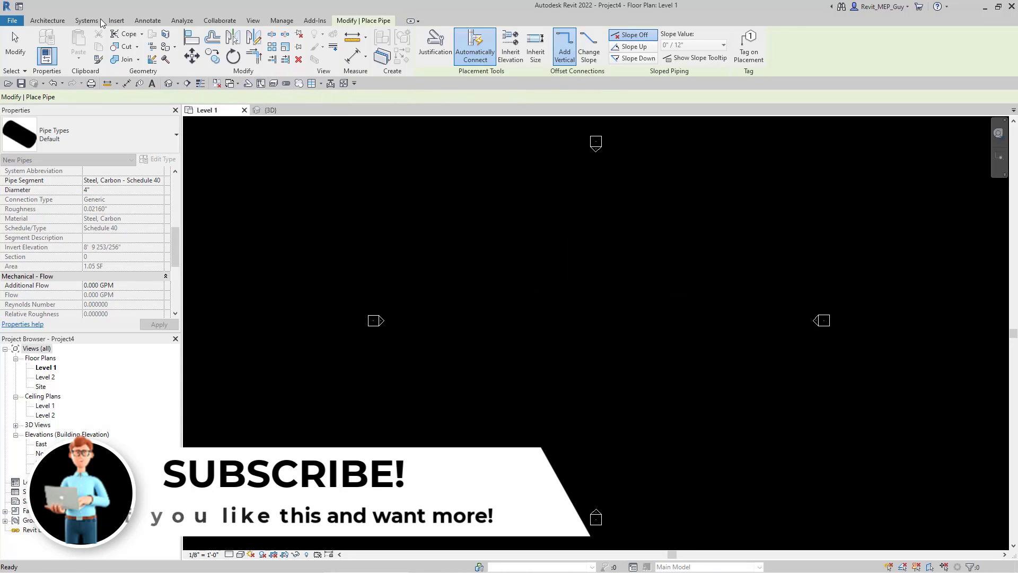
Try to draw a horizontal 4" pipe about 36' long at 6' 0" middle elevation on Level 1.
key(p)
key(i)
click(272, 96)
text(6)
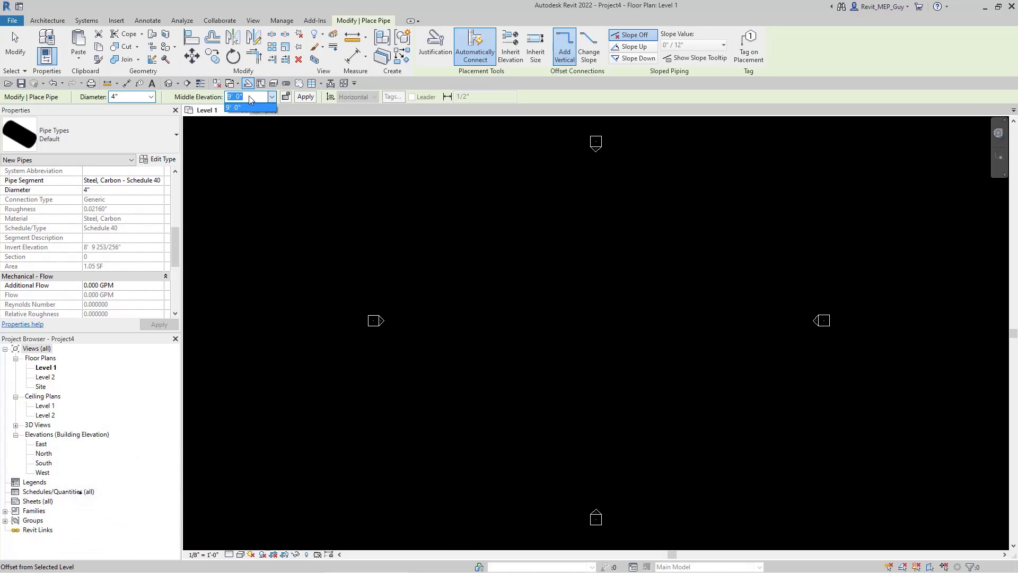
click(548, 285)
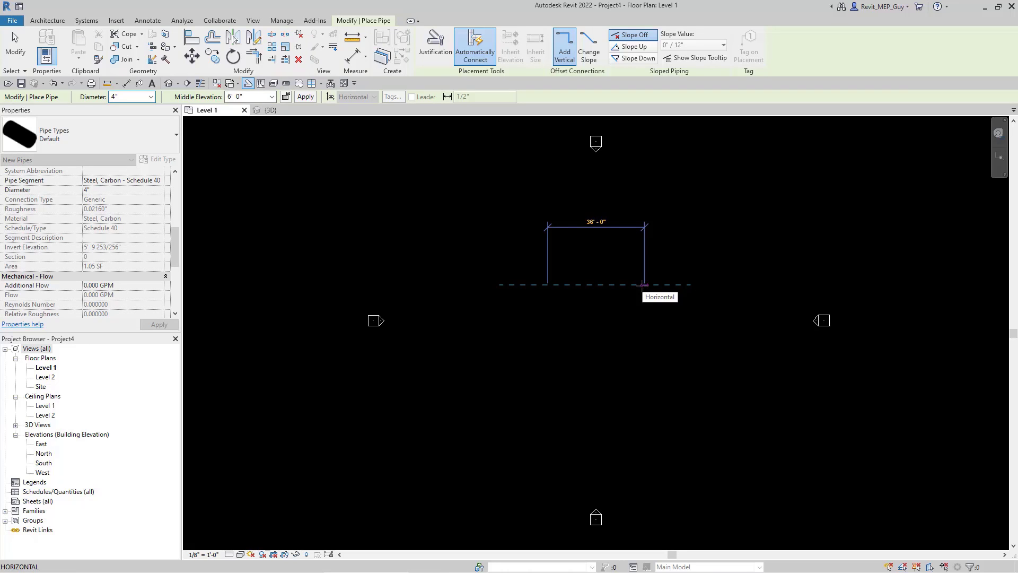
key(Escape)
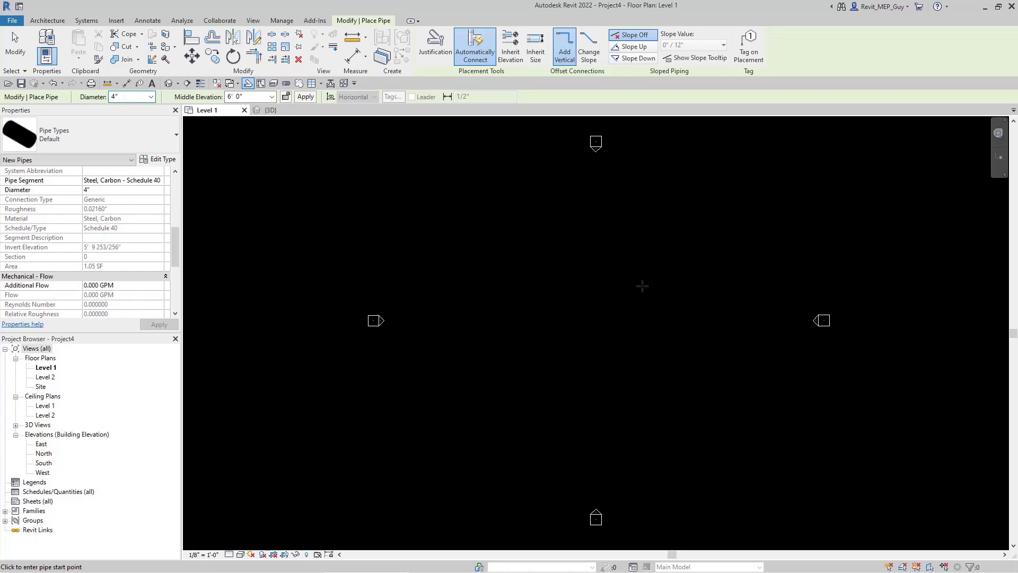
key(Escape)
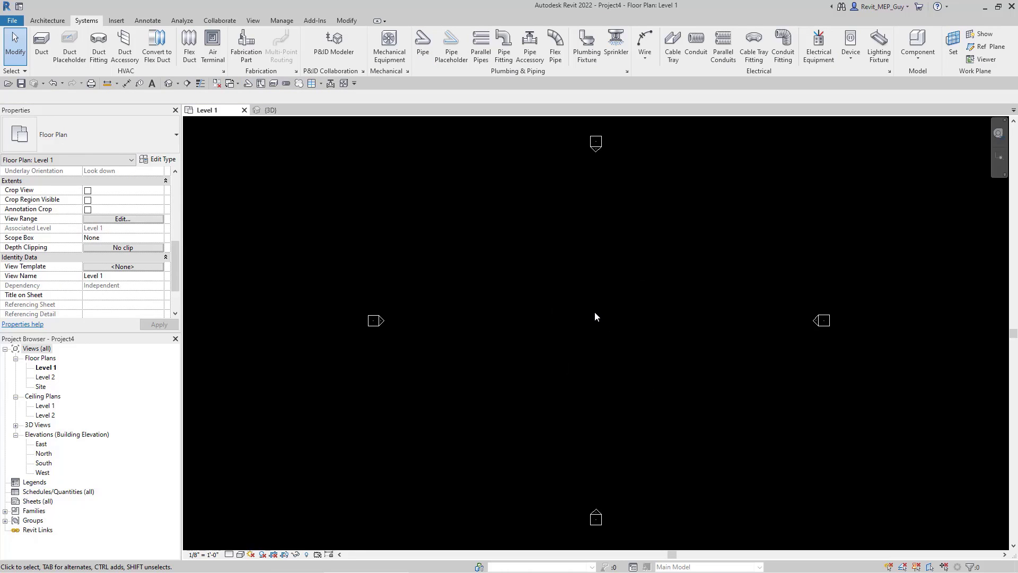
Examine the cut plane offset in the Level 1 View Range and close it without changes.
scroll(98, 237, up, 5)
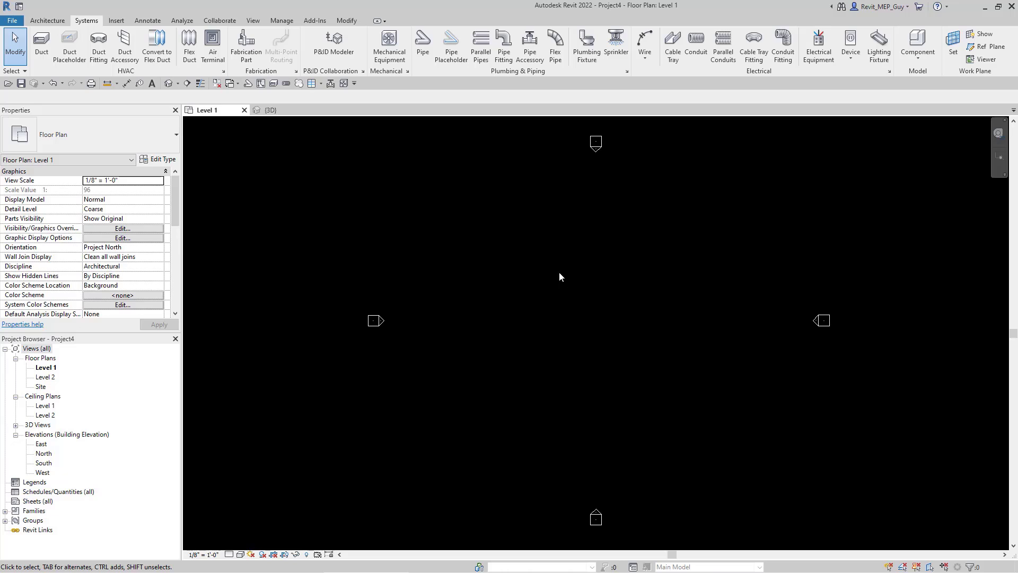
scroll(118, 233, down, 5)
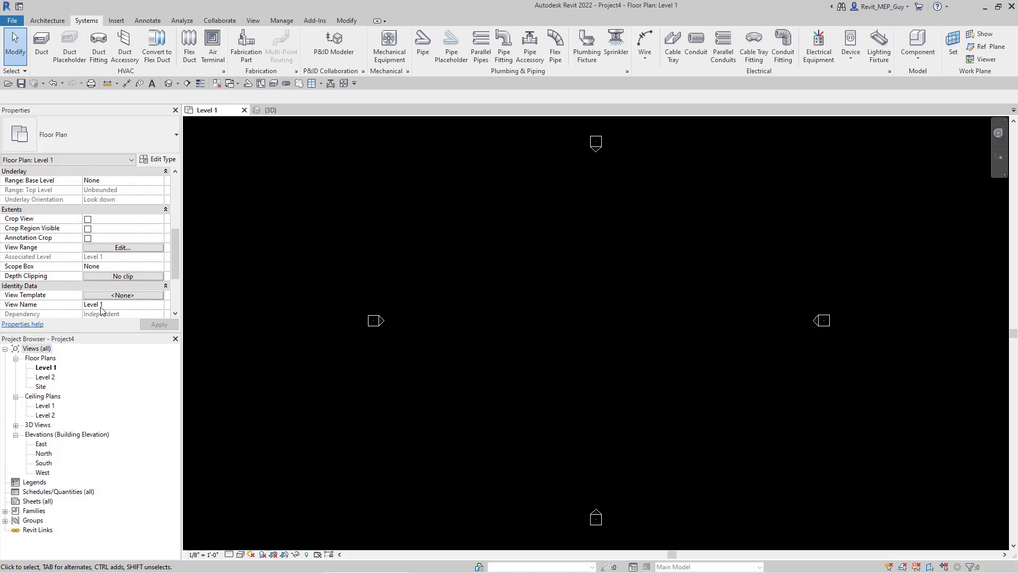
click(116, 247)
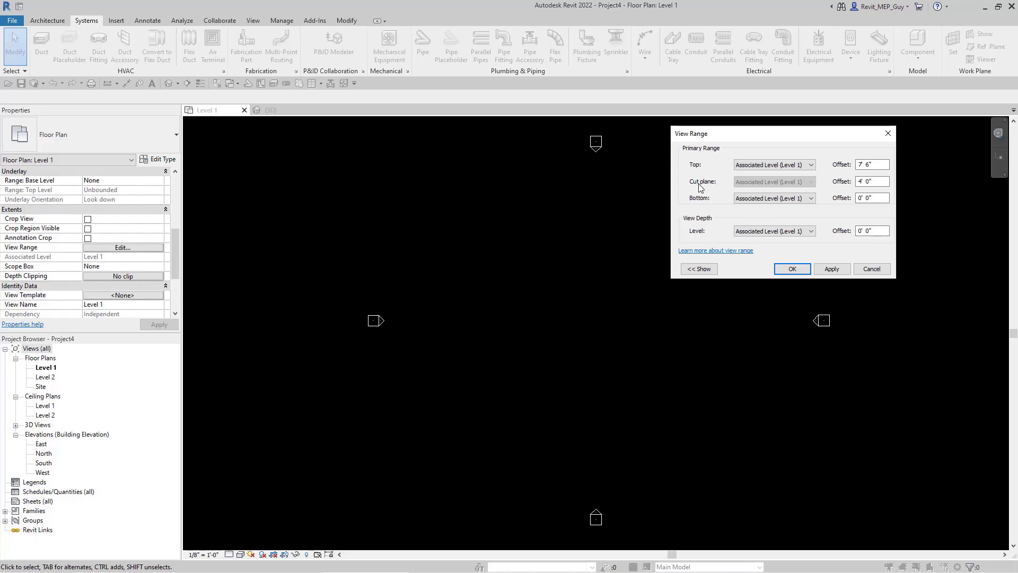
click(861, 181)
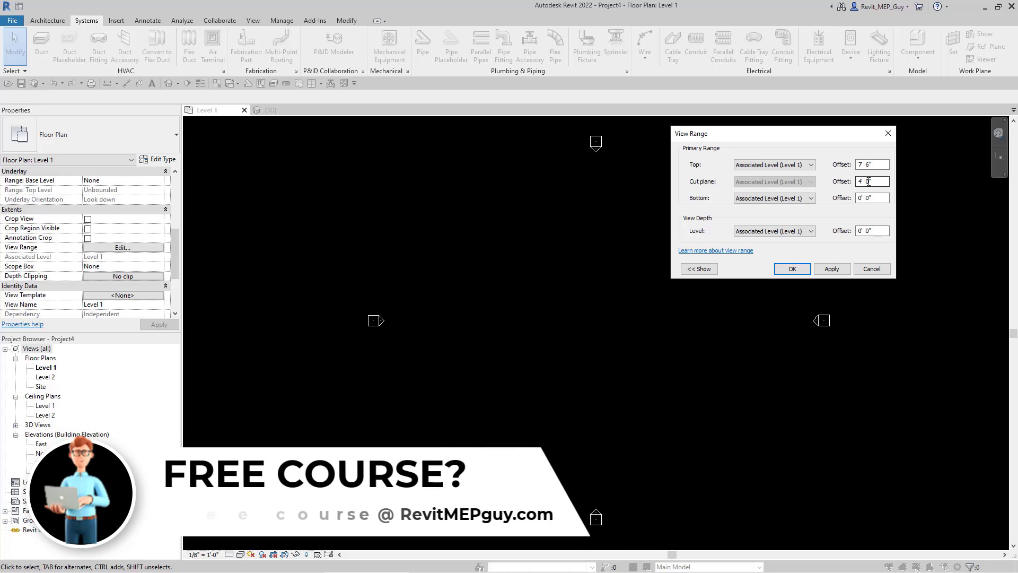
click(871, 269)
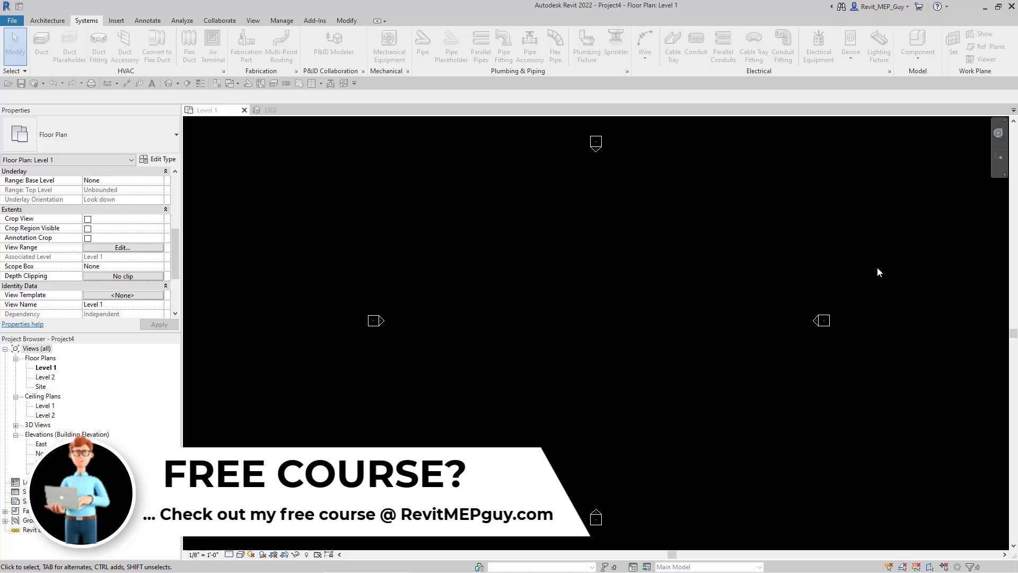
Draw a horizontal 4" pipe about 14' long at 3' 0" middle elevation in the Level 1 floor plan.
click(423, 43)
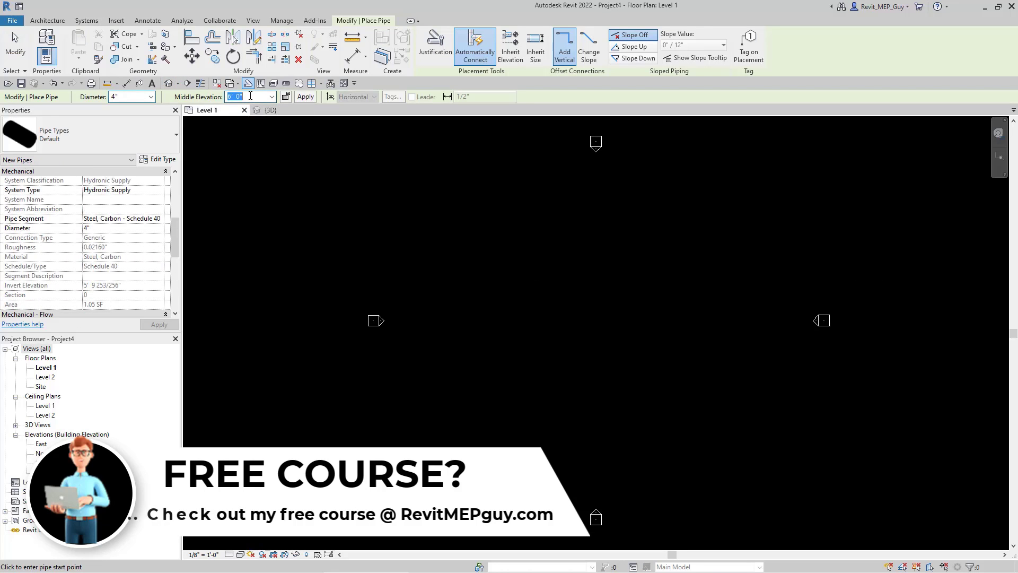
click(563, 307)
scroll(594, 307, up, 5)
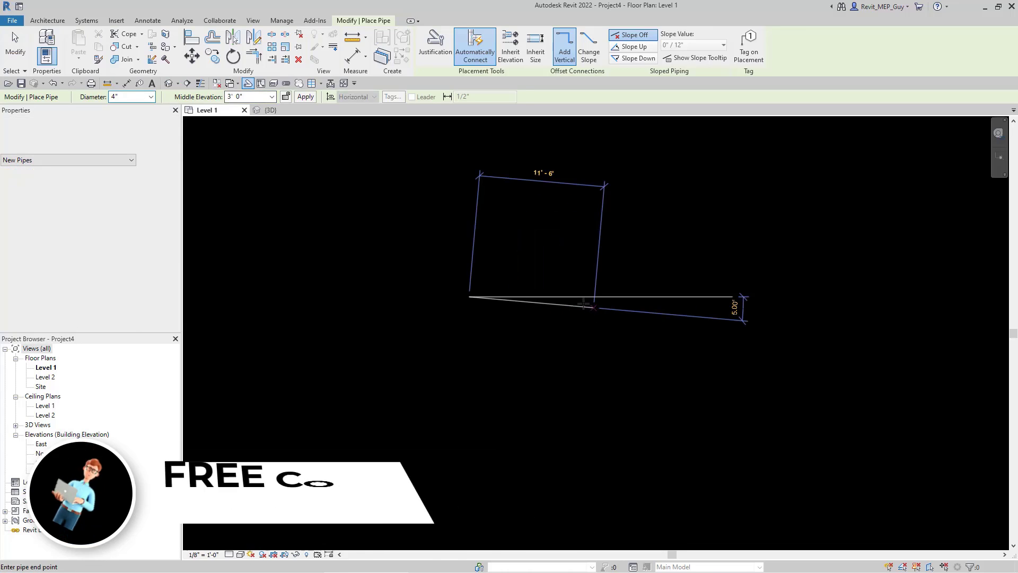
click(628, 295)
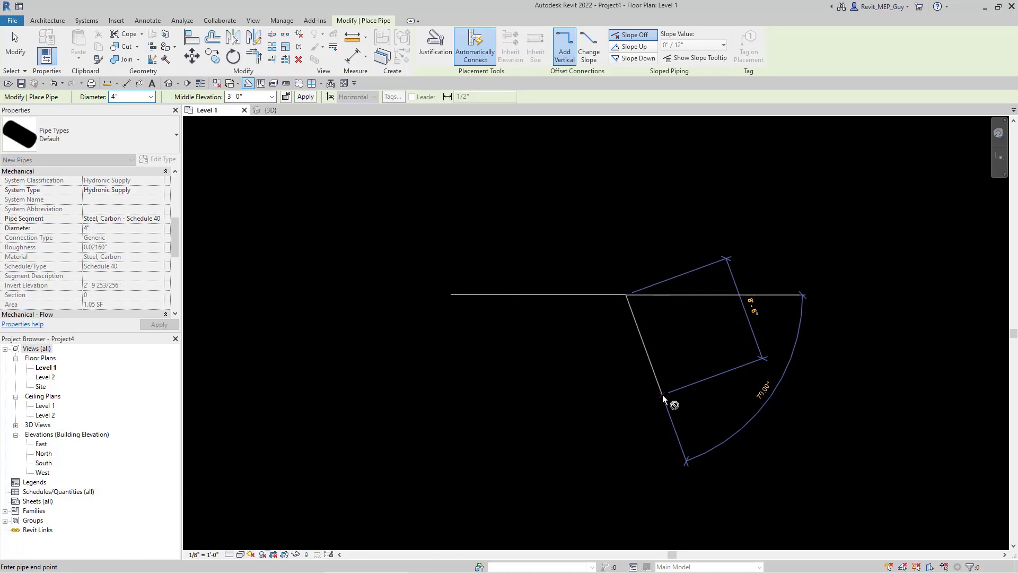
key(Escape)
key(Escape)
Try the Medium detail level for the Level 1 floor plan, and then set it to Fine.
click(229, 554)
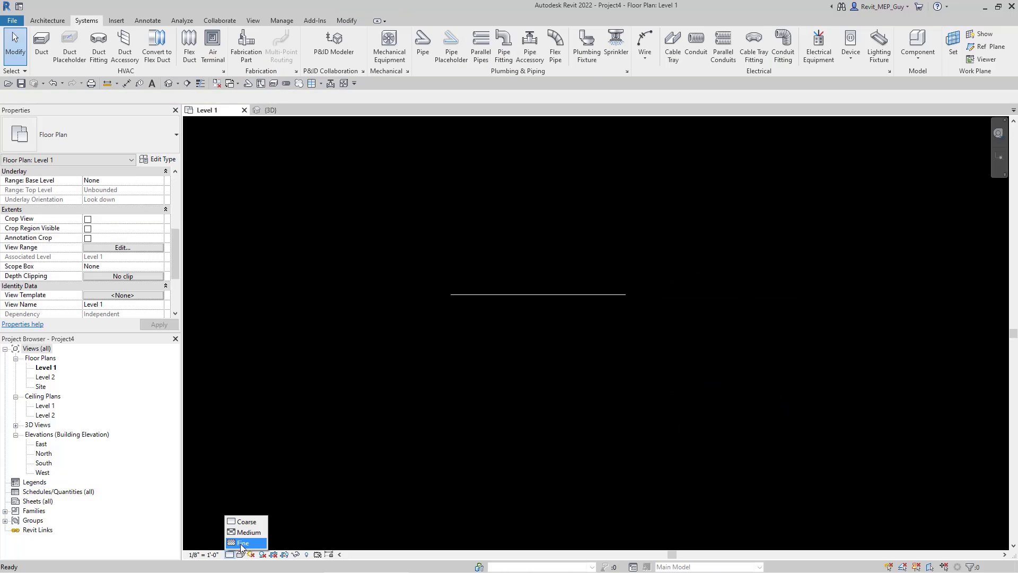
click(248, 532)
click(229, 554)
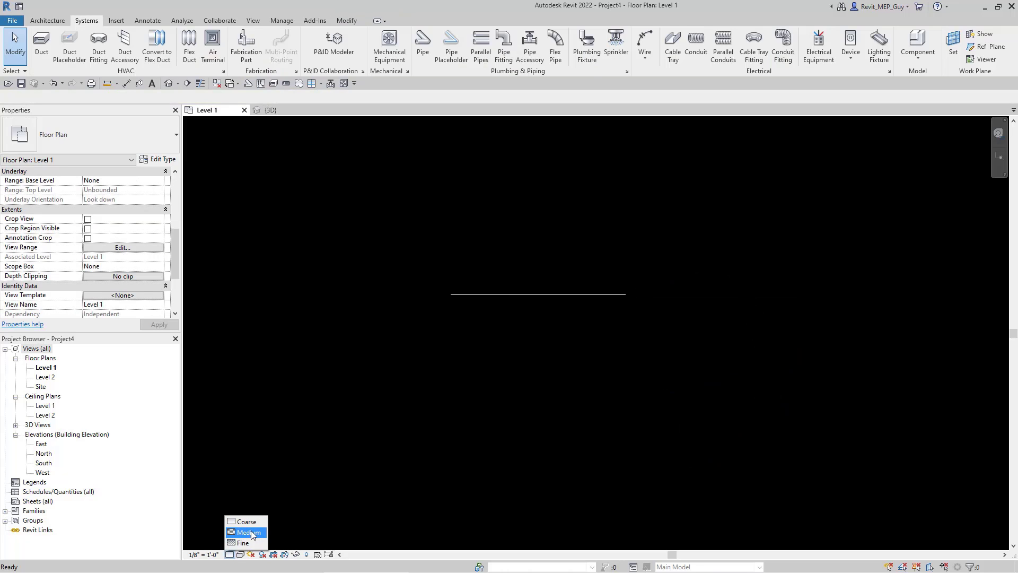
click(248, 543)
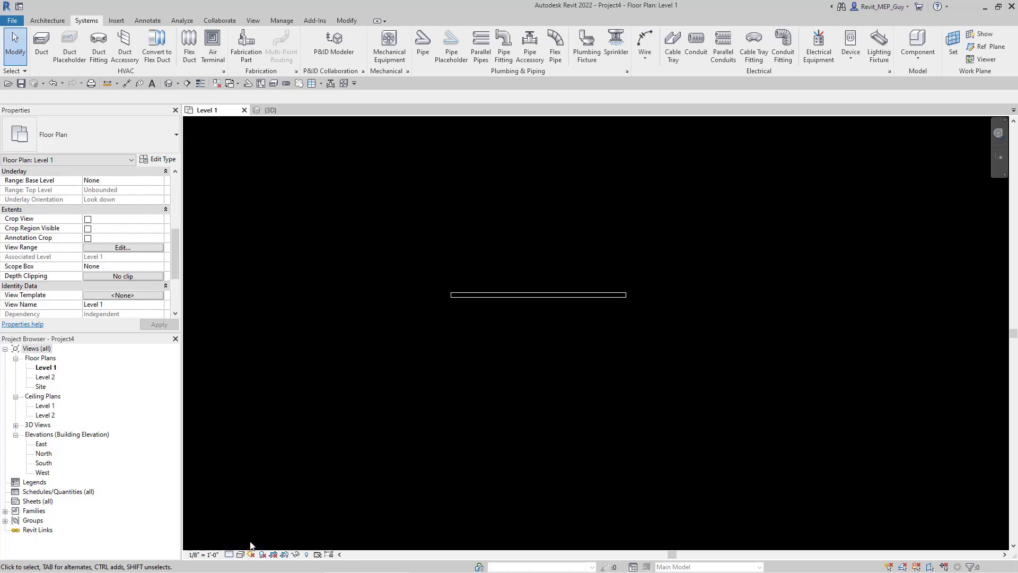
scroll(497, 285, up, 4)
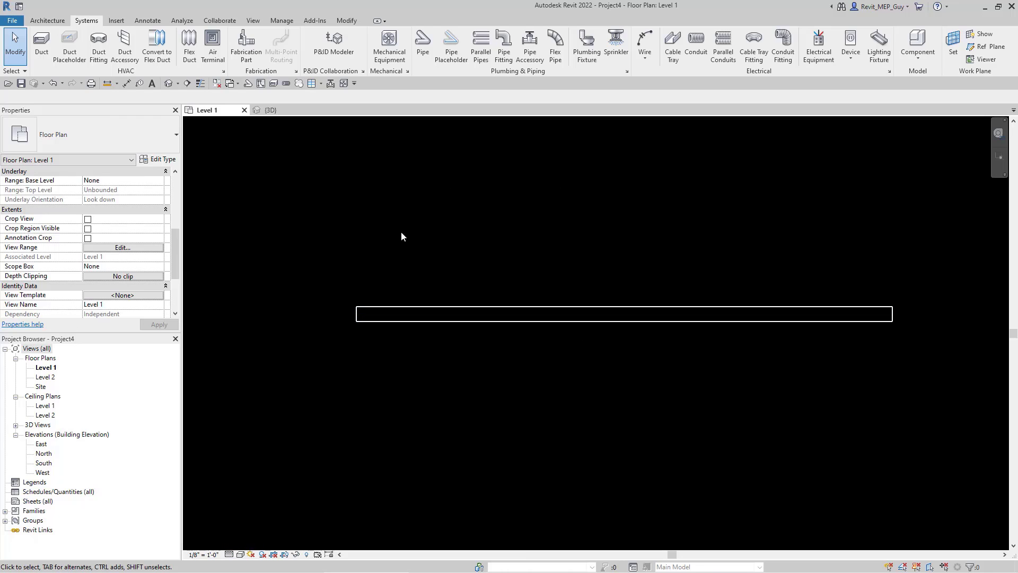
Set the discipline of the Level 1 floor plan to Plumbing.
scroll(549, 389, down, 3)
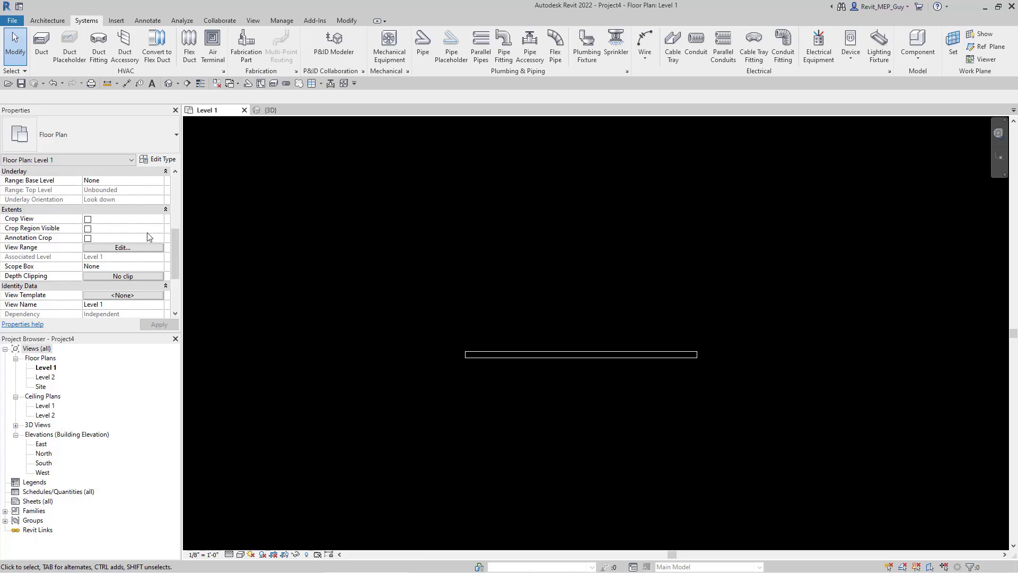
scroll(93, 229, down, 2)
scroll(96, 241, up, 5)
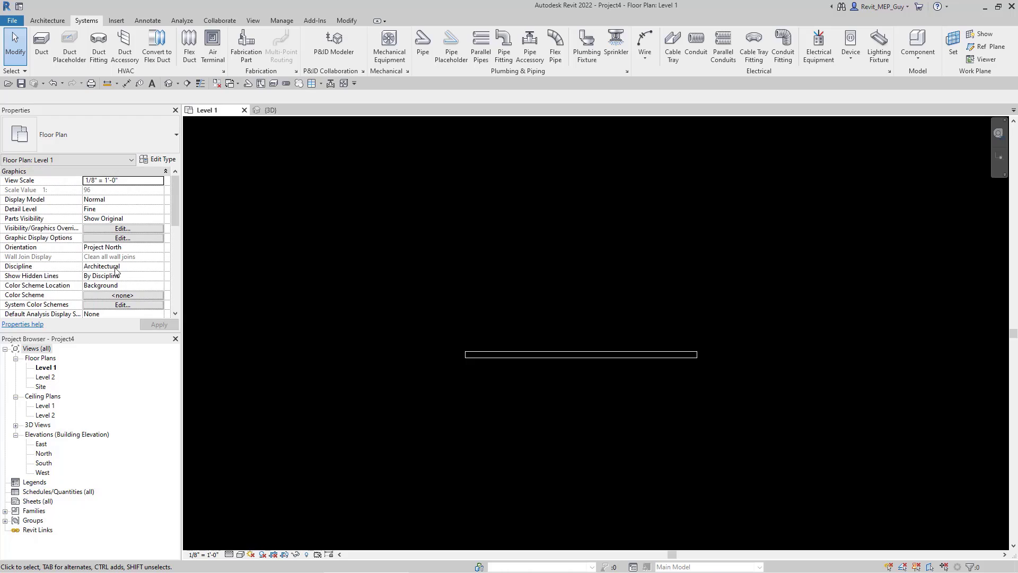
click(133, 267)
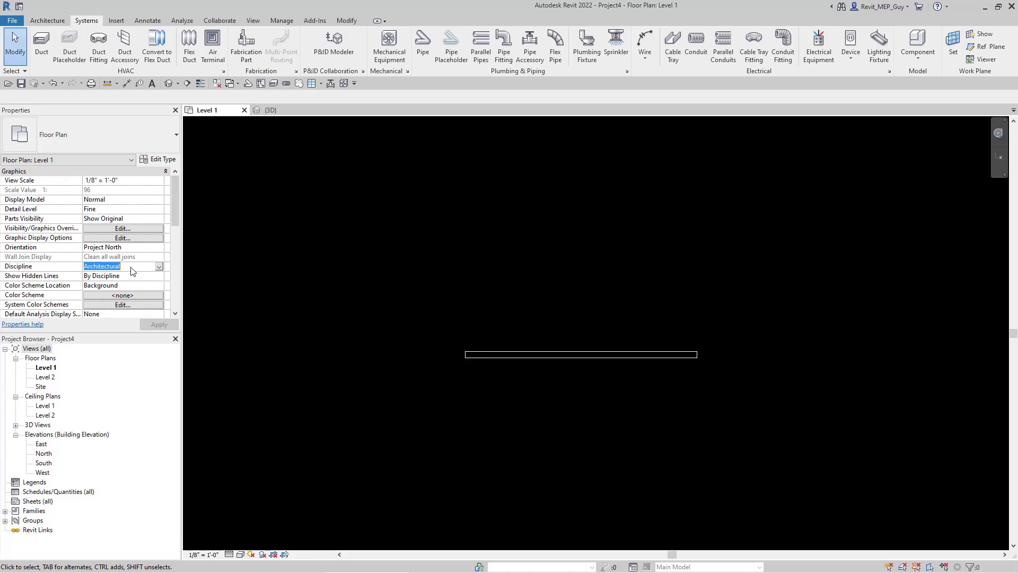
click(160, 267)
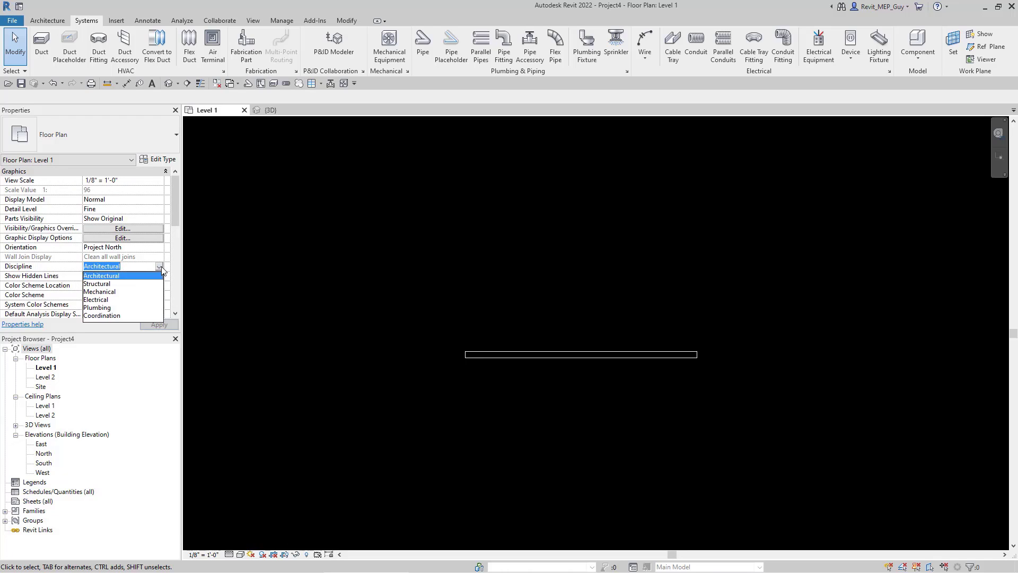
click(106, 308)
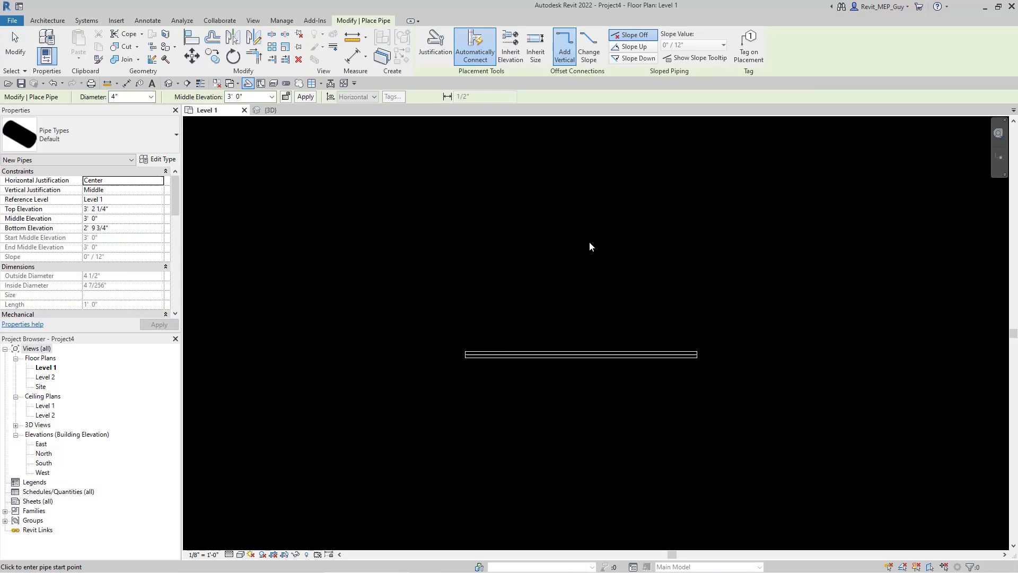
Draw a second horizontal 4" pipe about 14' long at 6' 0" middle elevation, above the first and aligned with its ends.
click(273, 97)
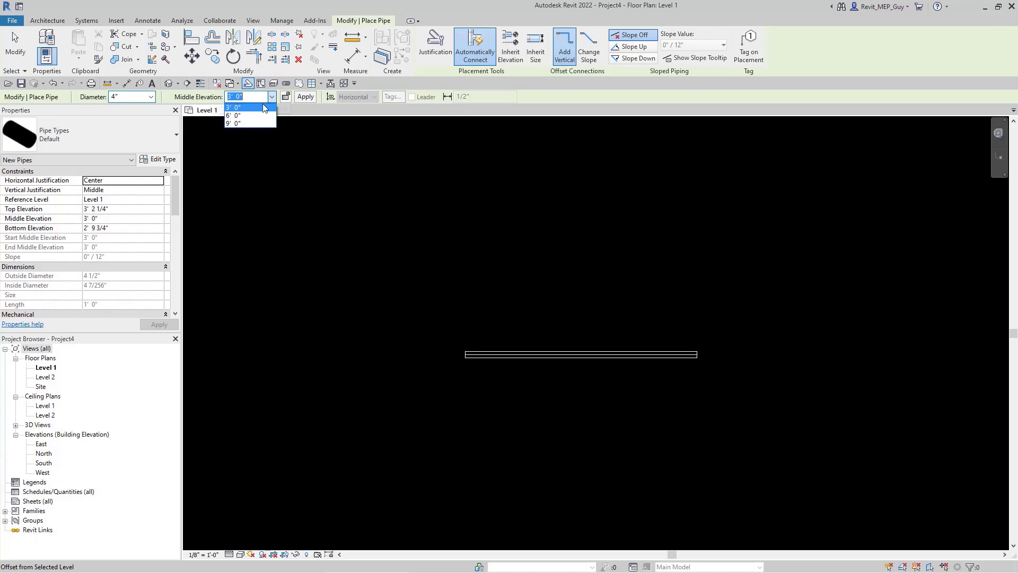
click(243, 123)
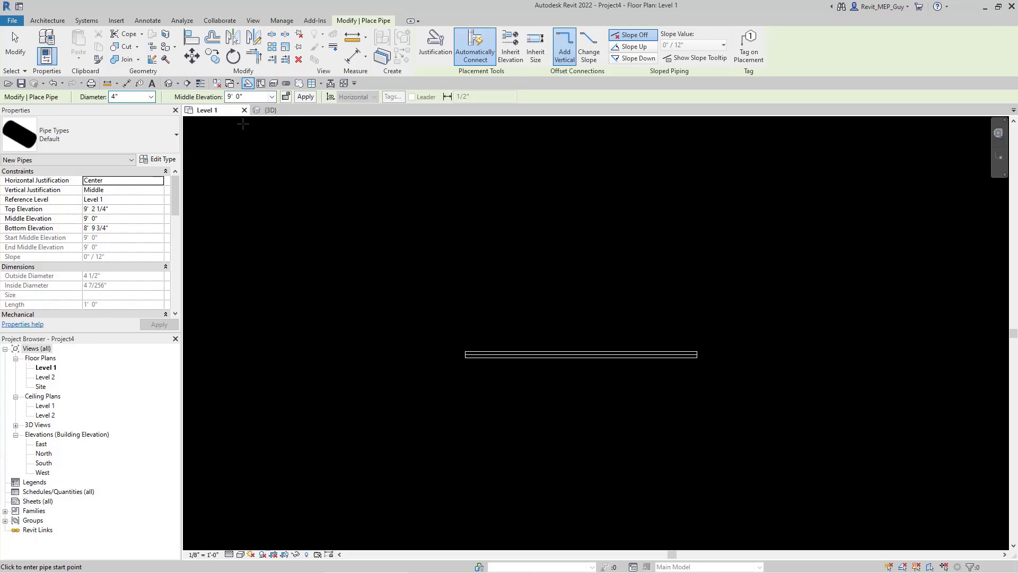
click(271, 97)
click(246, 121)
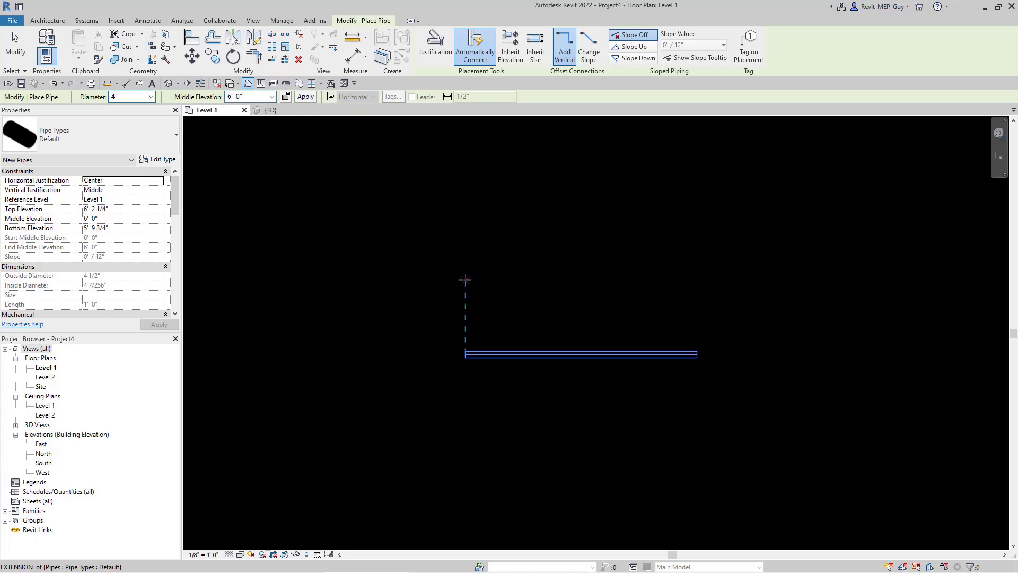
click(465, 280)
click(697, 280)
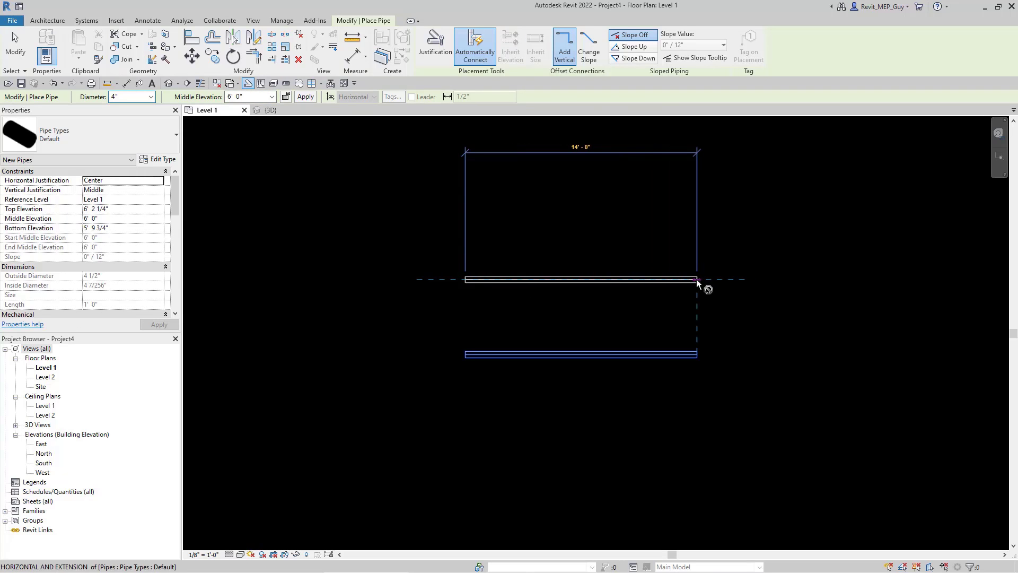
key(Escape)
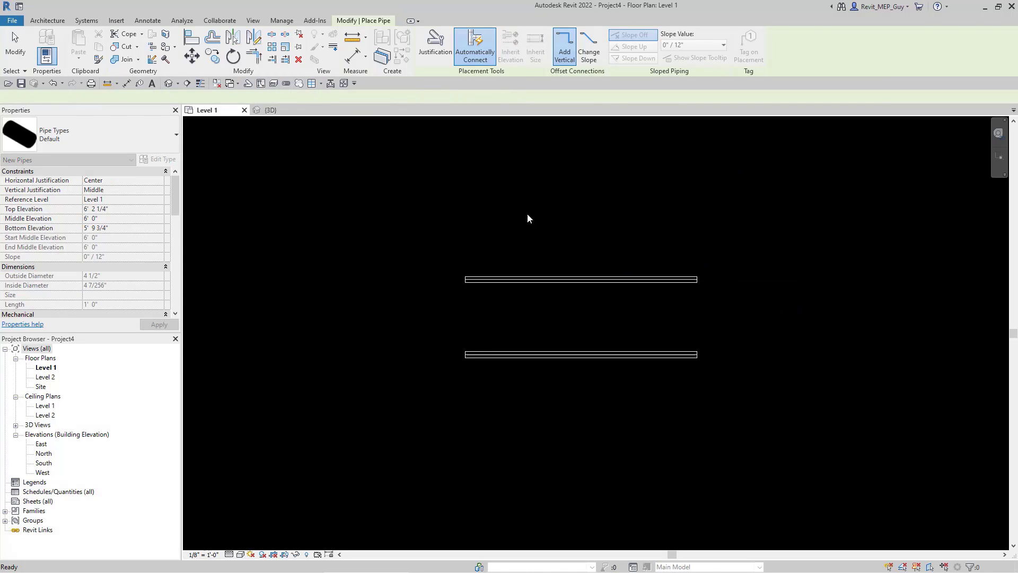
key(Escape)
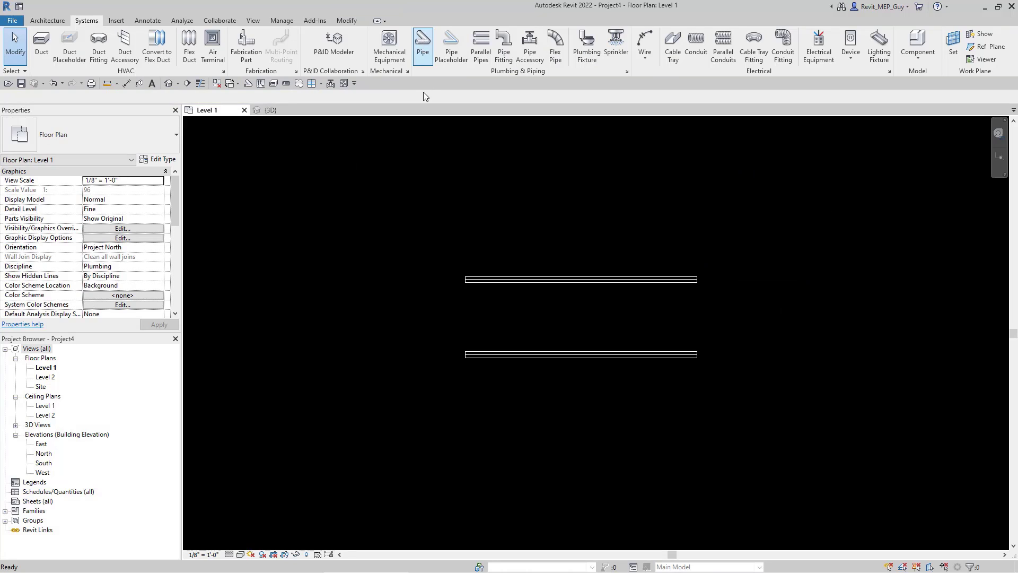
Draw a third horizontal 4" pipe at 9' 0" middle elevation, above the other two and aligned with their ends.
key(p)
key(i)
click(272, 98)
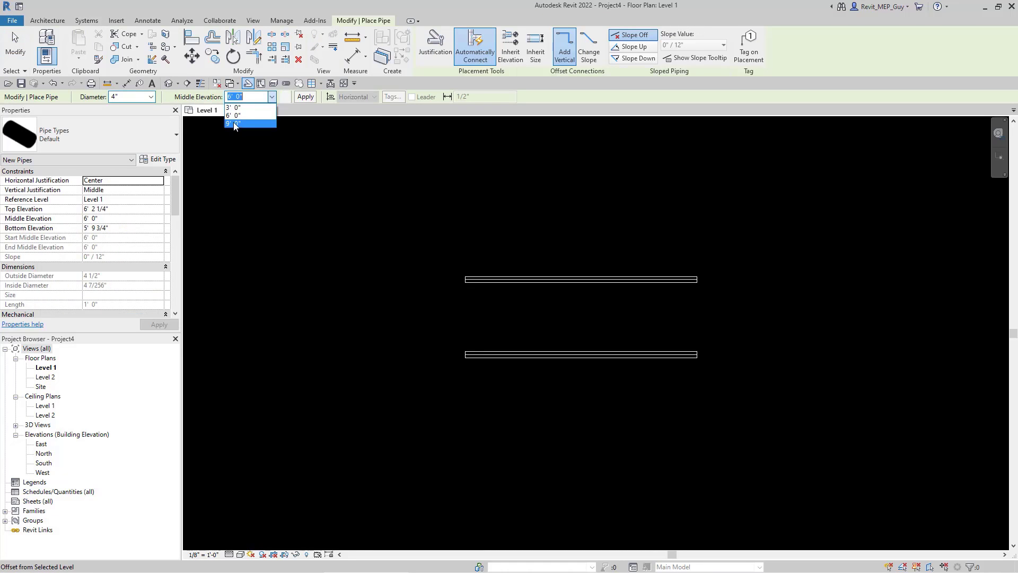
click(234, 126)
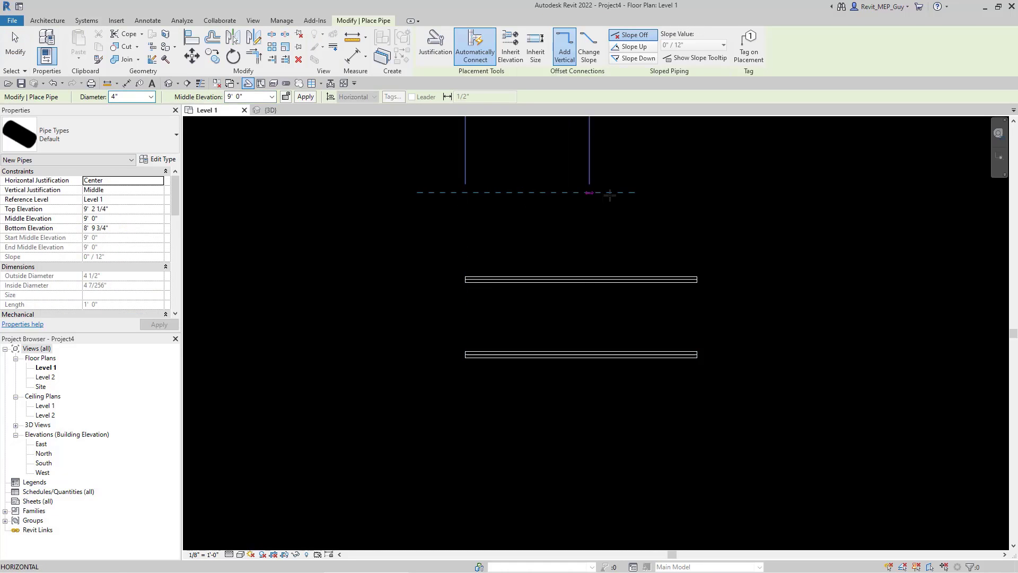
click(705, 190)
click(813, 233)
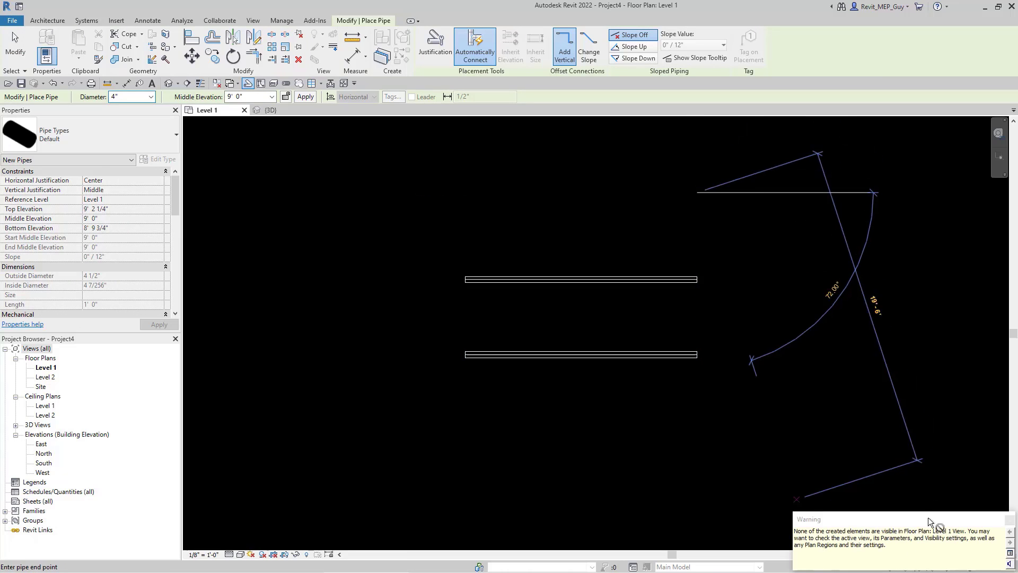
key(Escape)
key(Escape)
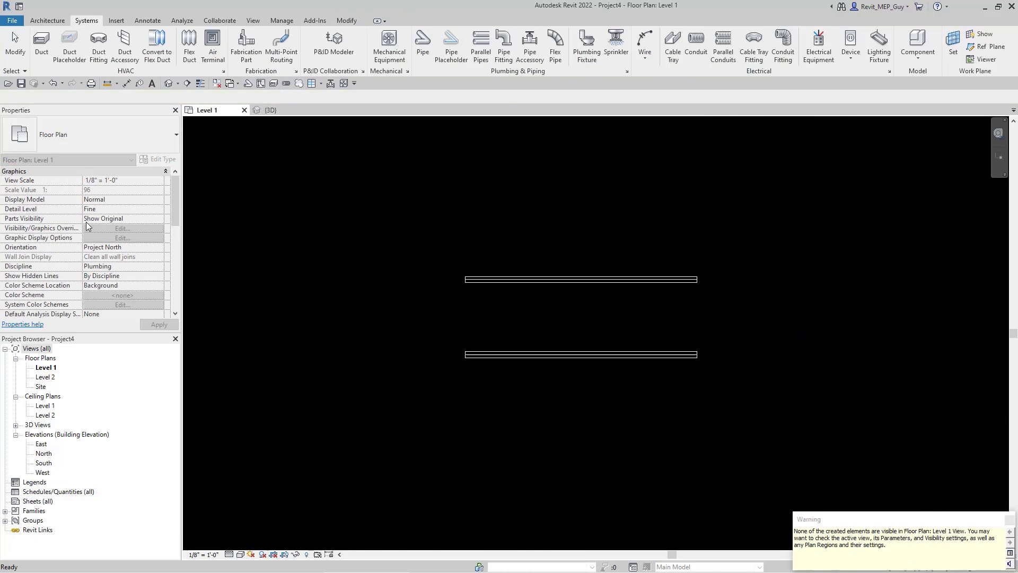
Set the top of the Level 1 view range to Level Above (Level 2) with a 0 offset.
scroll(106, 241, down, 2)
scroll(106, 239, down, 2)
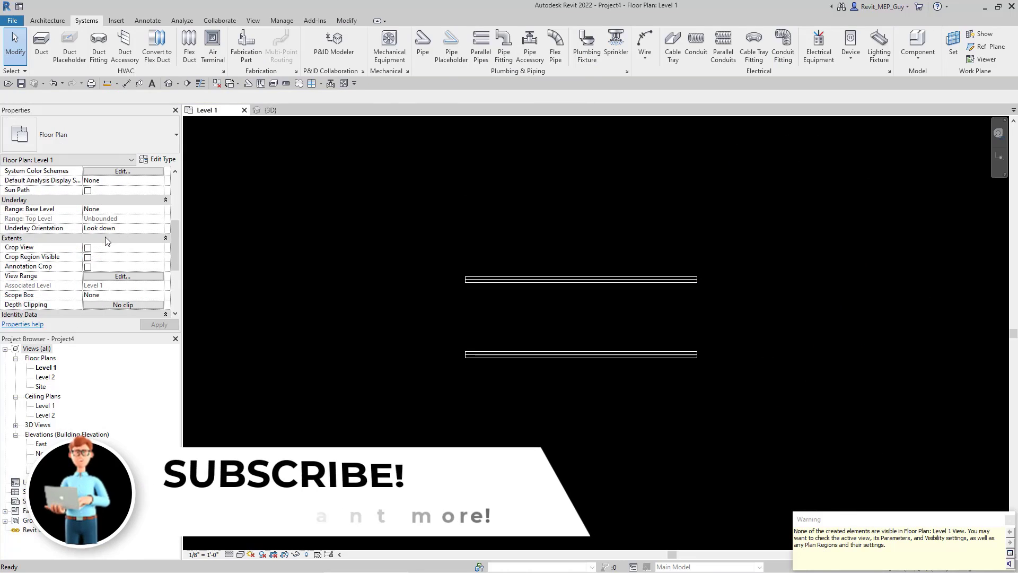
click(125, 279)
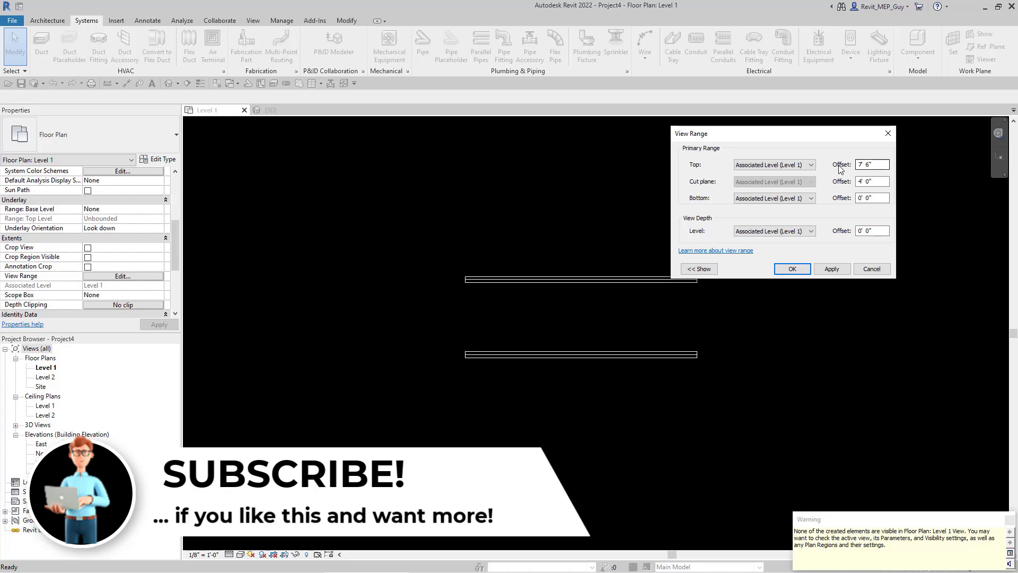
click(811, 165)
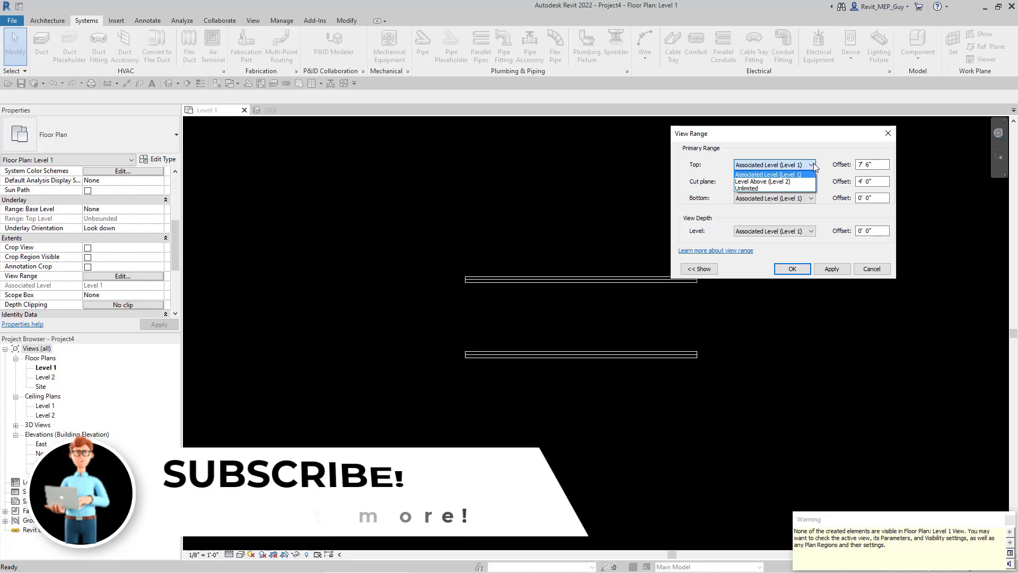
click(782, 182)
key(Tab)
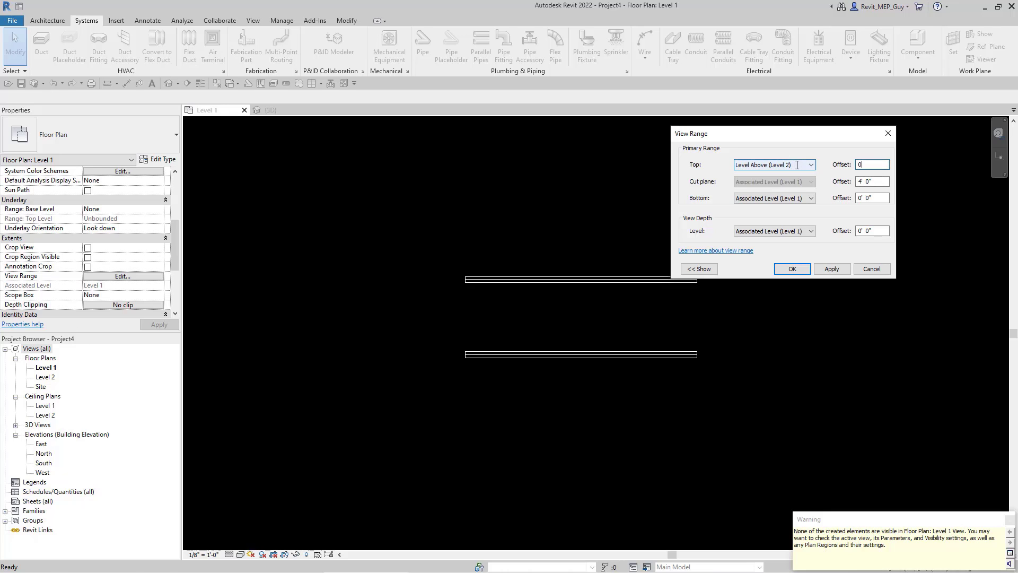
key(Return)
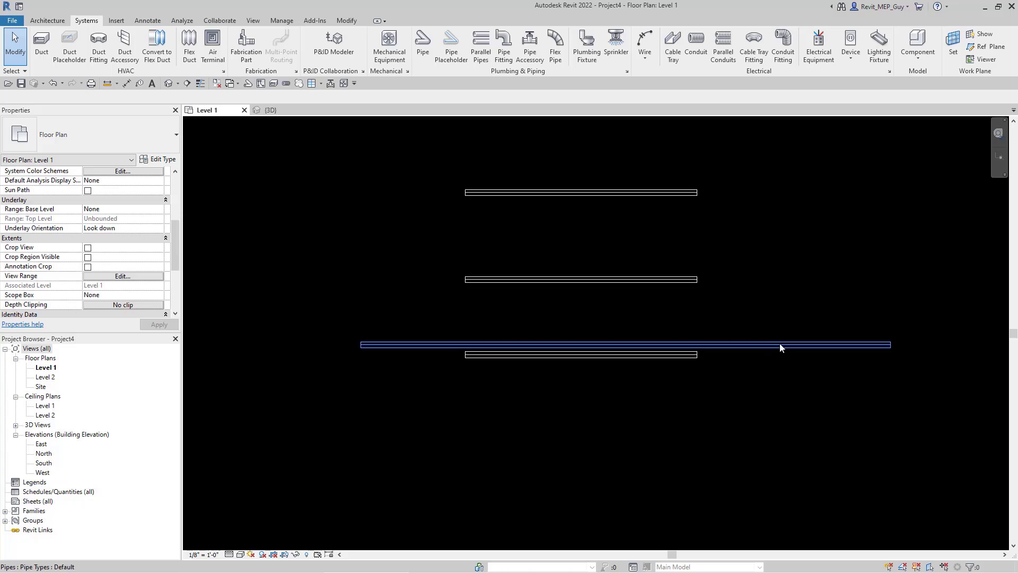
Move the long horizontal pipe down in the plan so it lies just below the three shorter pipes.
drag(785, 351, 784, 394)
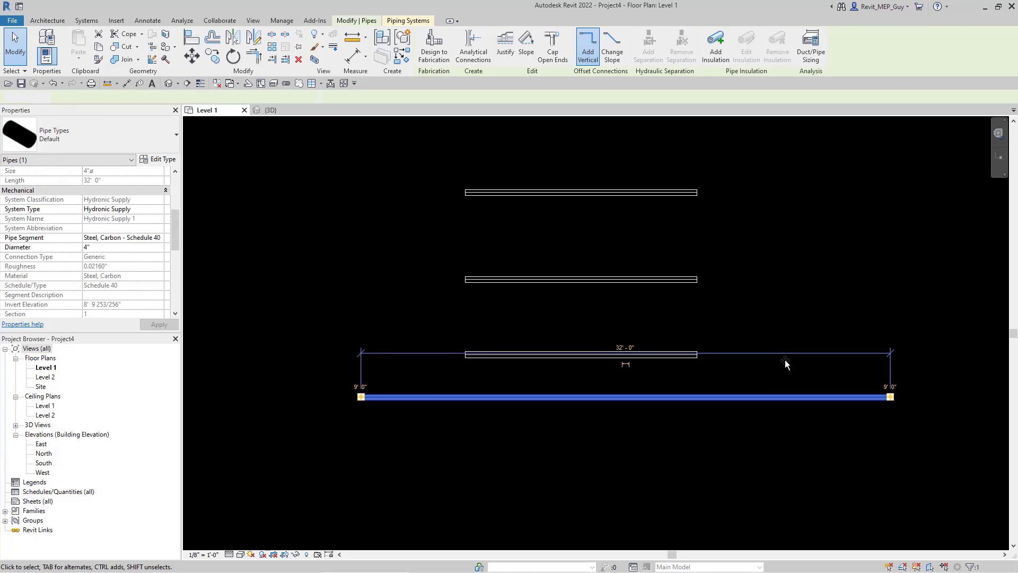
click(784, 360)
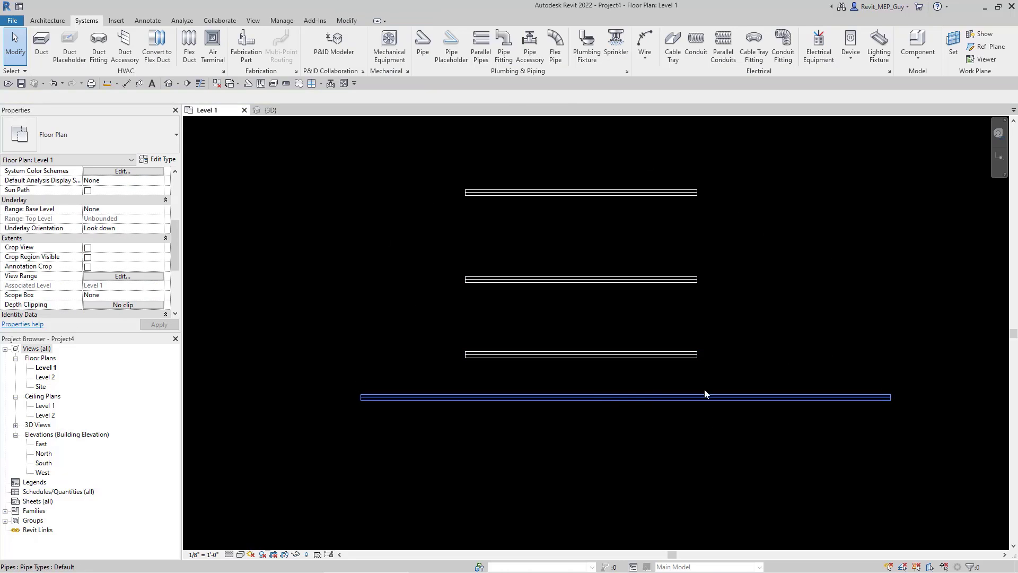
Review the available discipline options for the Level 1 floor plan and keep Plumbing.
scroll(118, 206, down, 3)
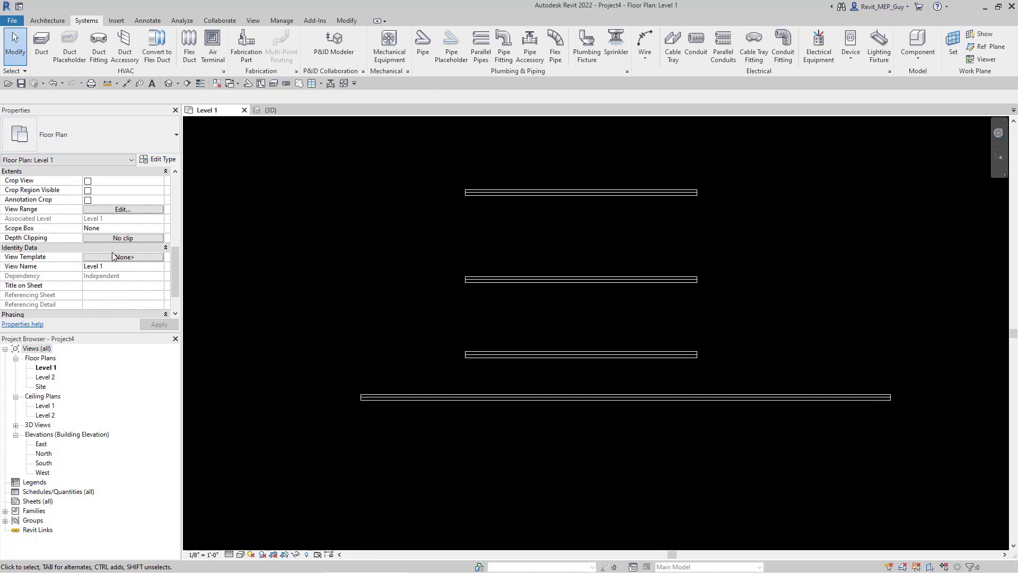
scroll(112, 257, up, 4)
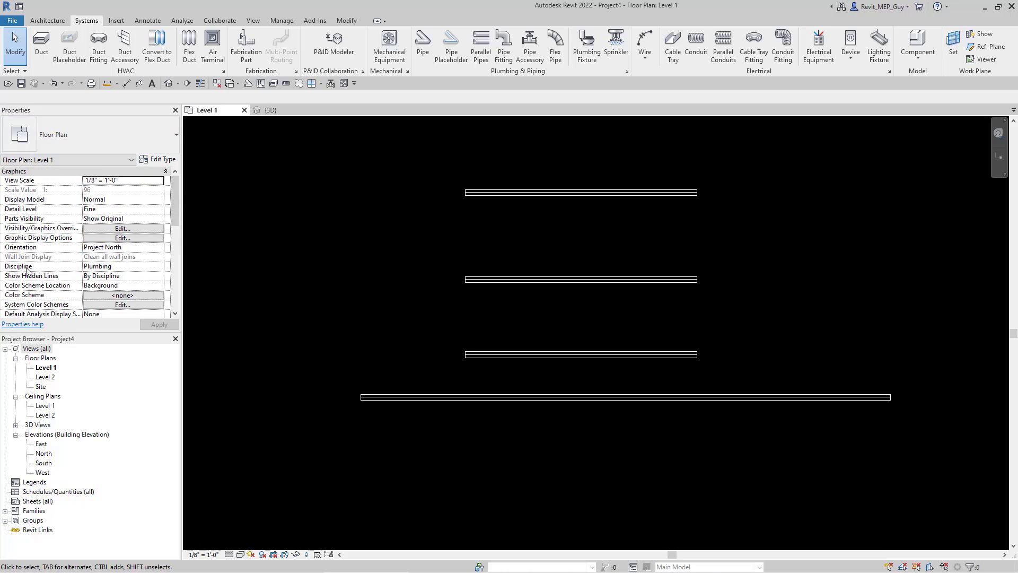
click(144, 265)
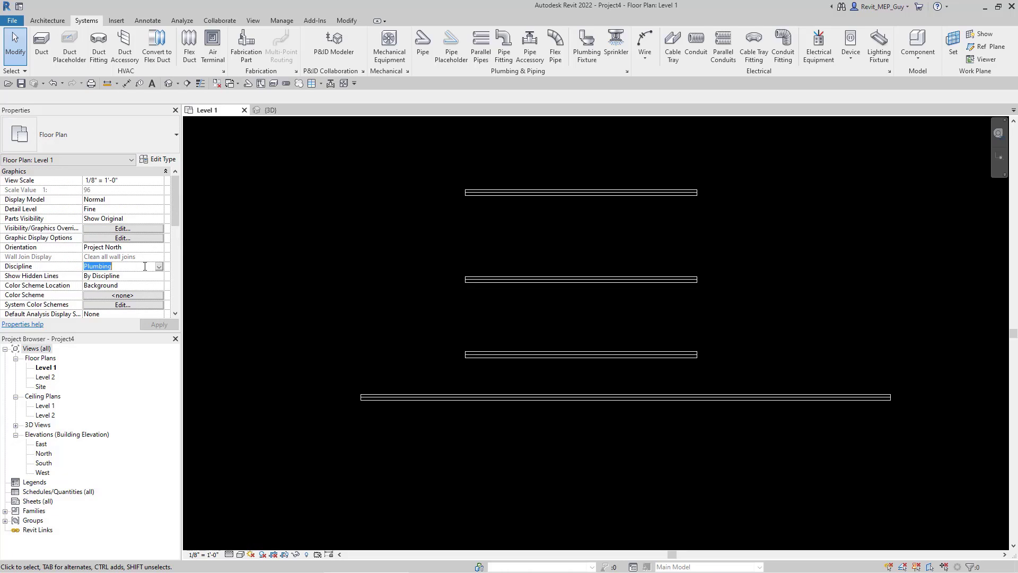
click(159, 267)
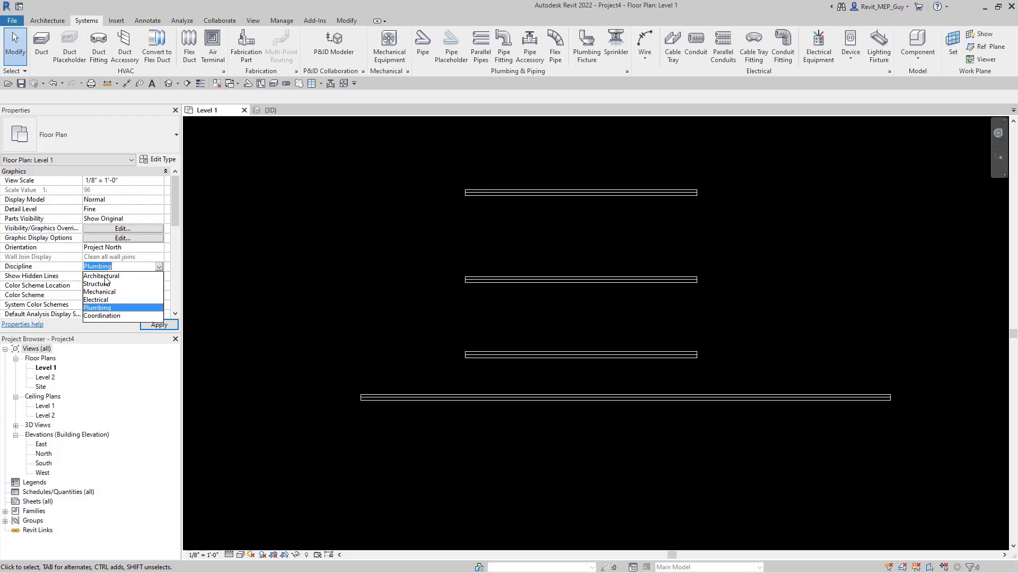
click(375, 300)
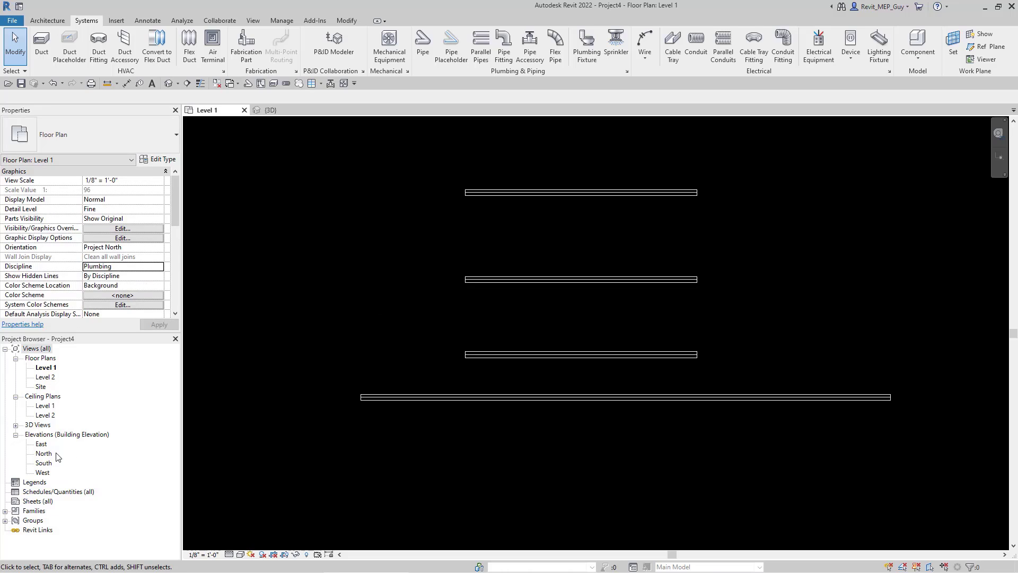
Open the East building elevation view.
double_click(41, 445)
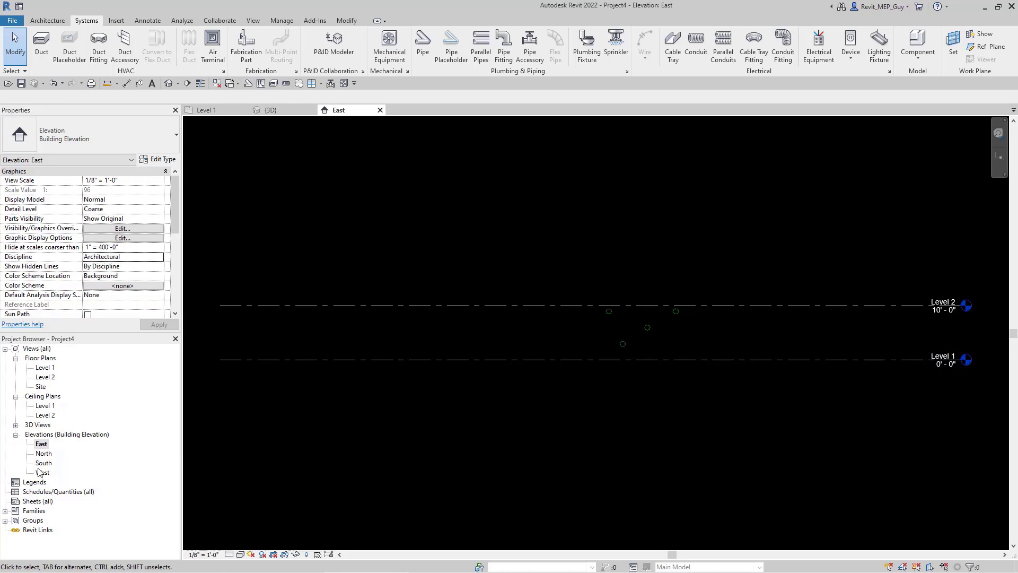
Examine how high the pipes sit between Level 1 and Level 2 in the East elevation.
scroll(975, 327, up, 3)
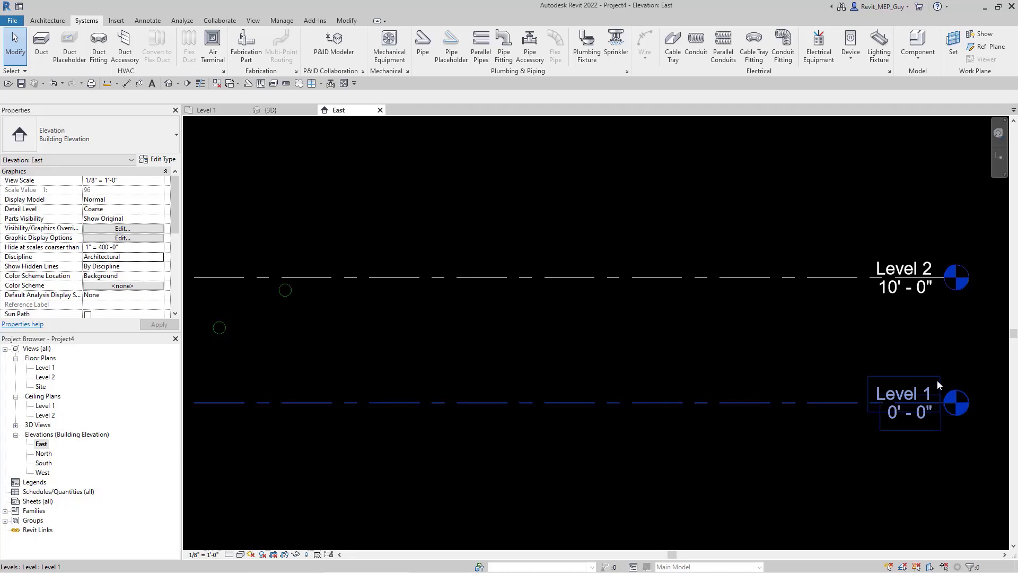
scroll(886, 329, down, 4)
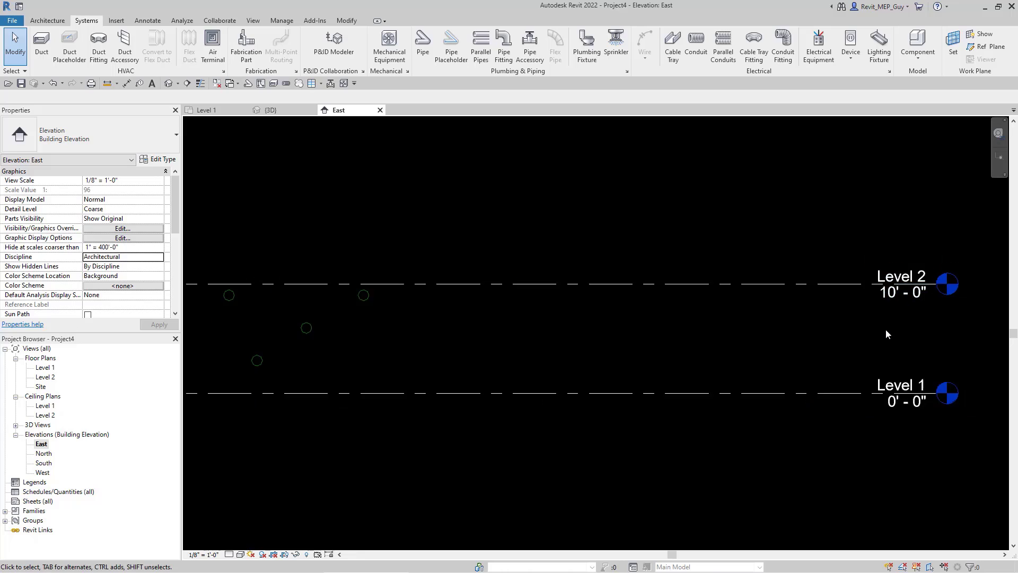
scroll(606, 328, up, 3)
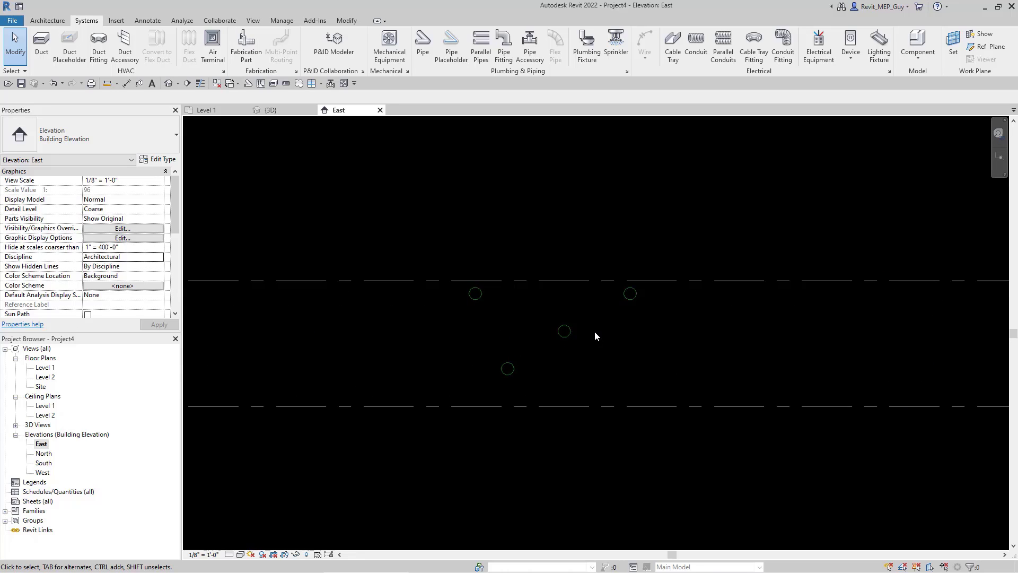
scroll(676, 334, down, 3)
middle_drag(682, 339, 663, 348)
scroll(655, 339, up, 2)
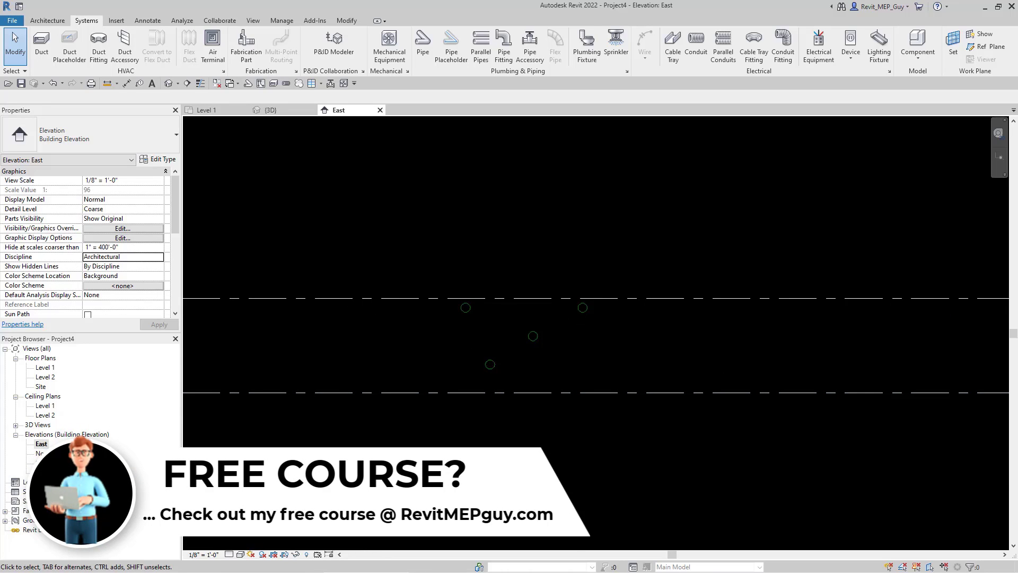
Open the North building elevation and set its detail level to Fine.
double_click(40, 453)
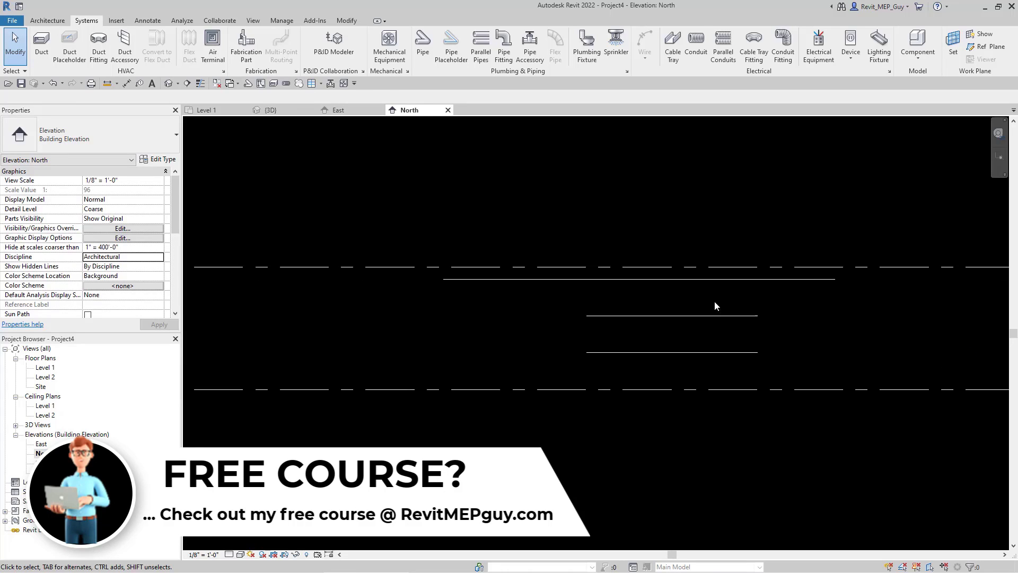
click(229, 554)
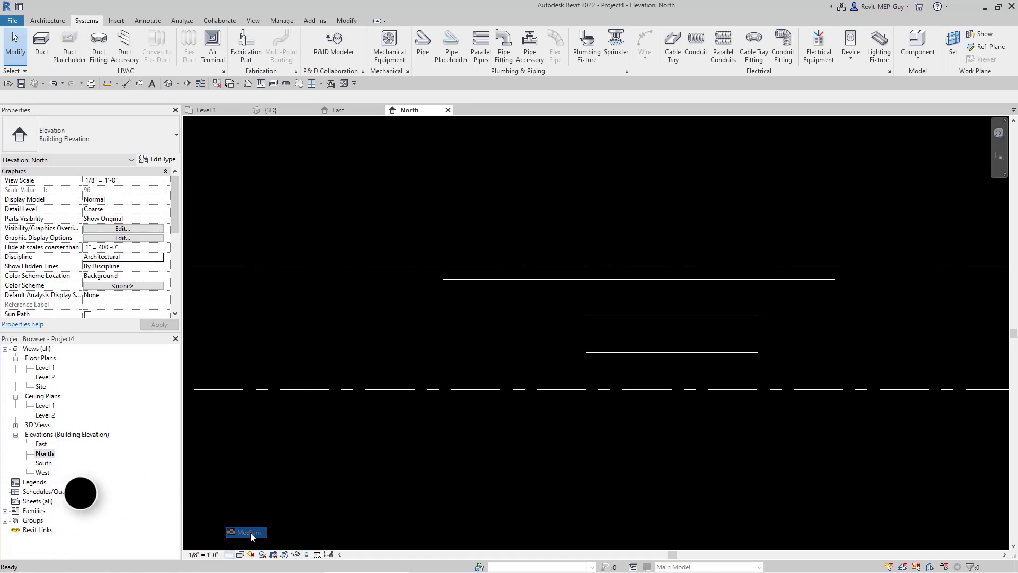
click(250, 532)
click(228, 554)
click(247, 542)
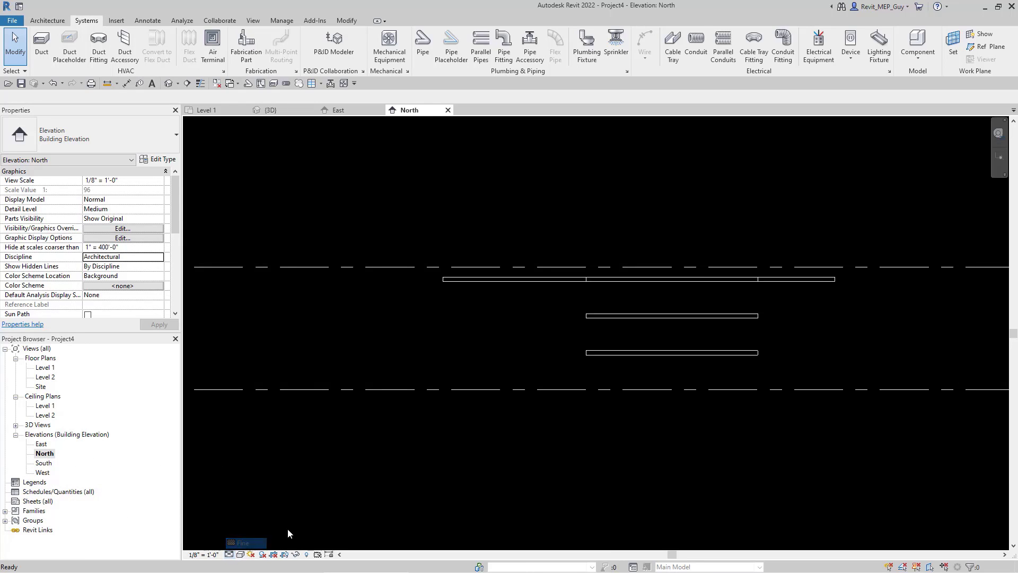
scroll(832, 283, up, 2)
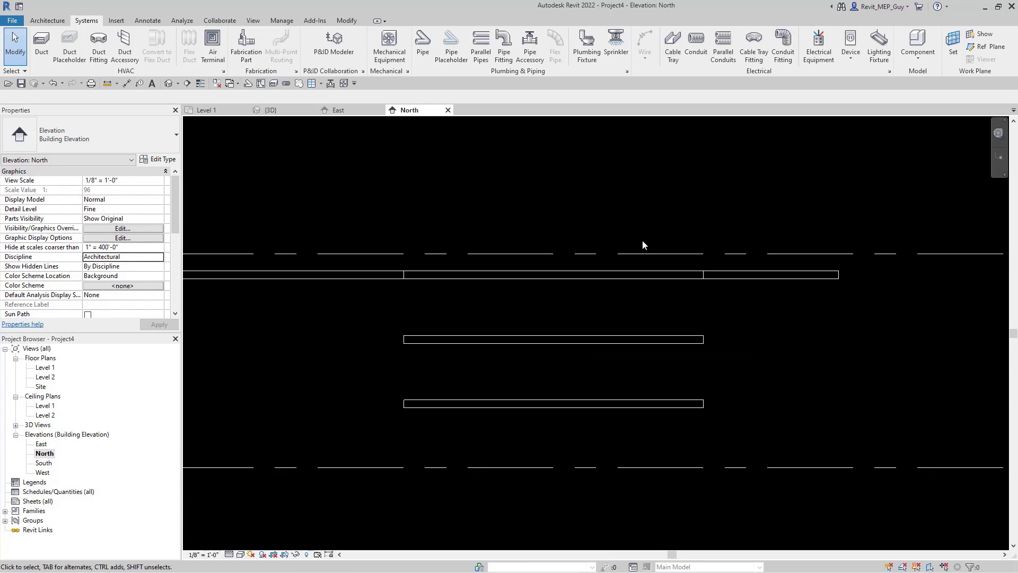
In the Level 1 floor plan, draw a horizontal 4" pipe about 18' long above the other pipes, at a 9' 0" middle elevation.
click(214, 110)
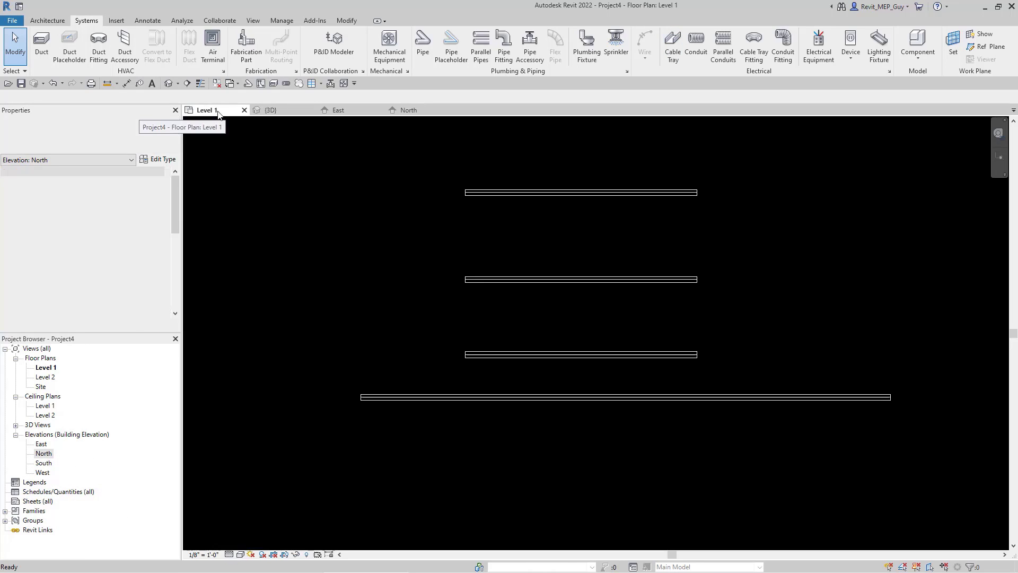
click(649, 196)
click(609, 312)
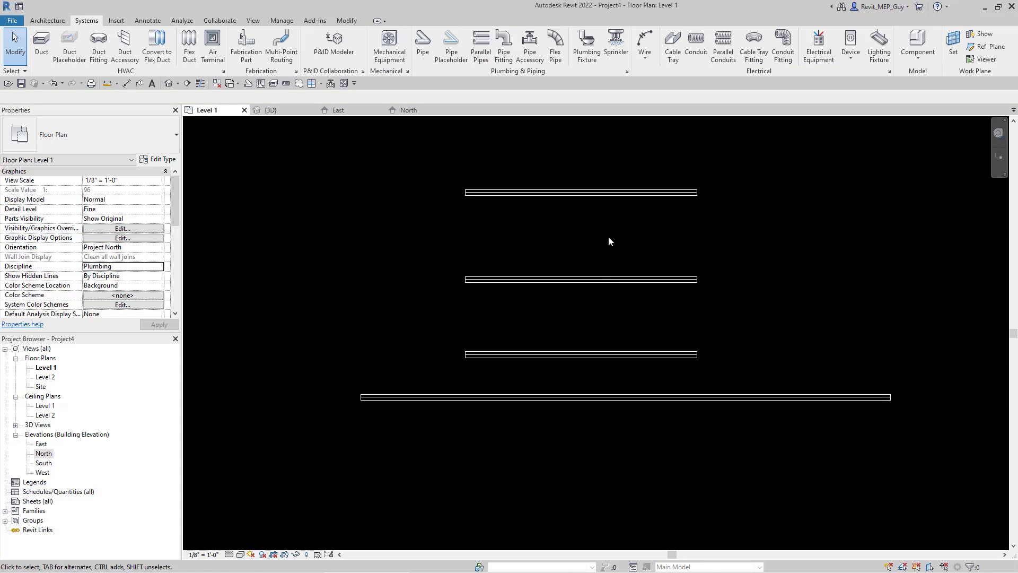
middle_drag(608, 242, 591, 329)
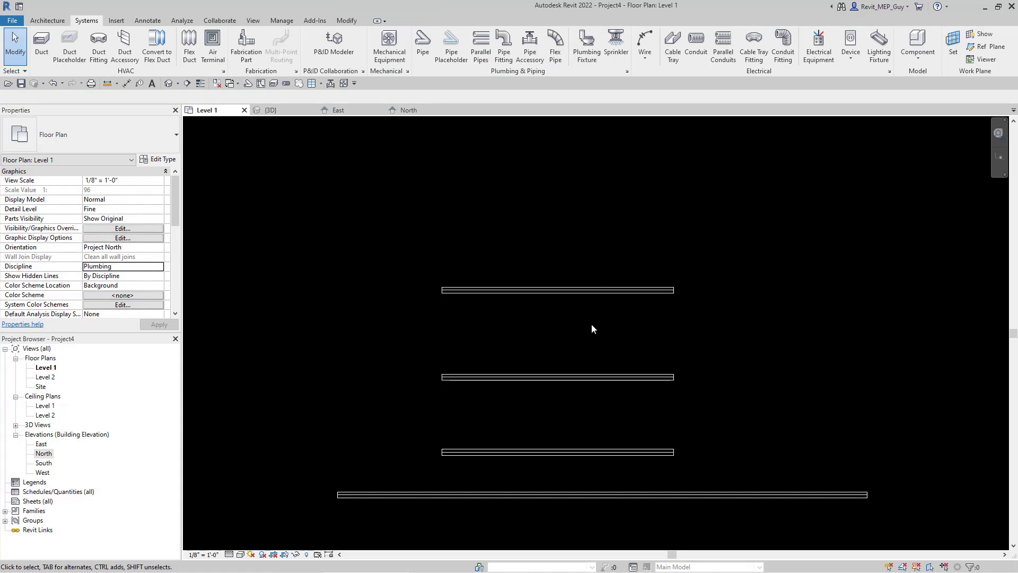
click(425, 38)
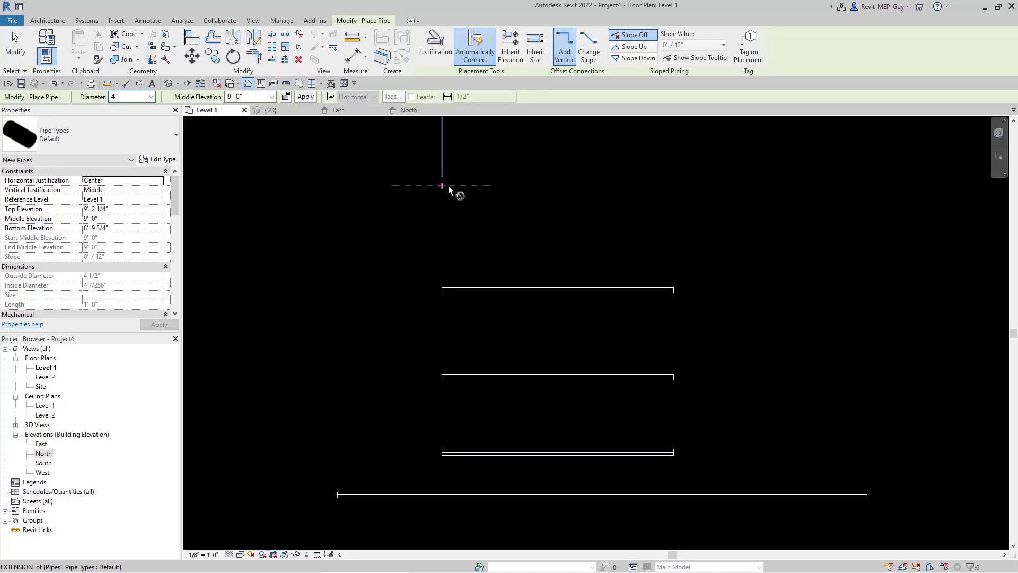
click(442, 186)
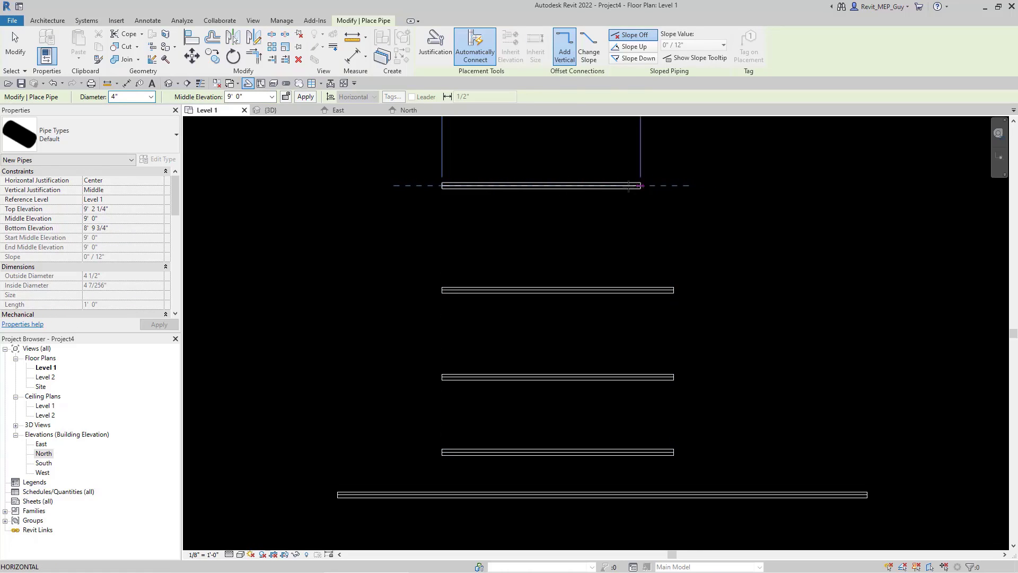
click(574, 186)
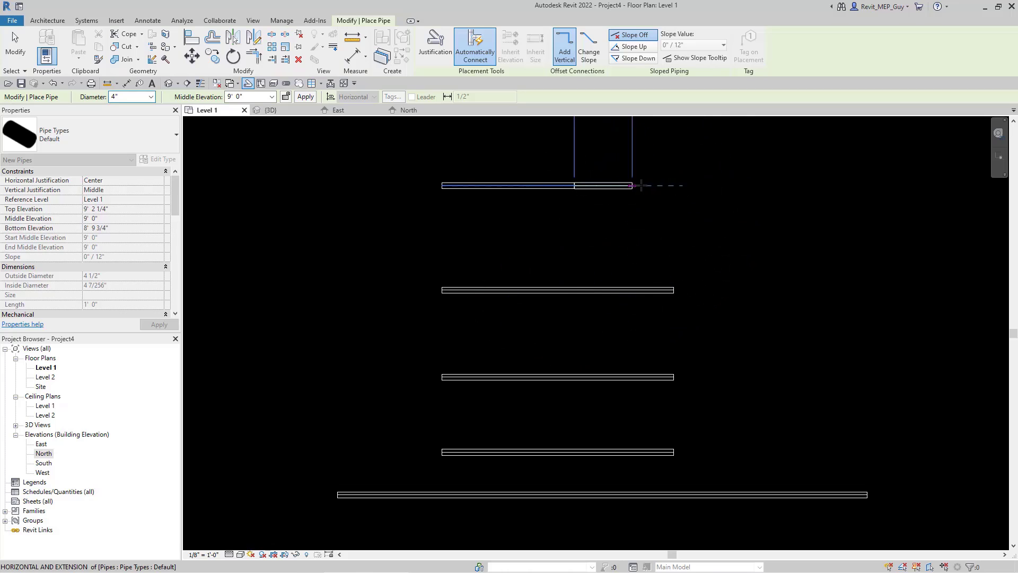
click(665, 186)
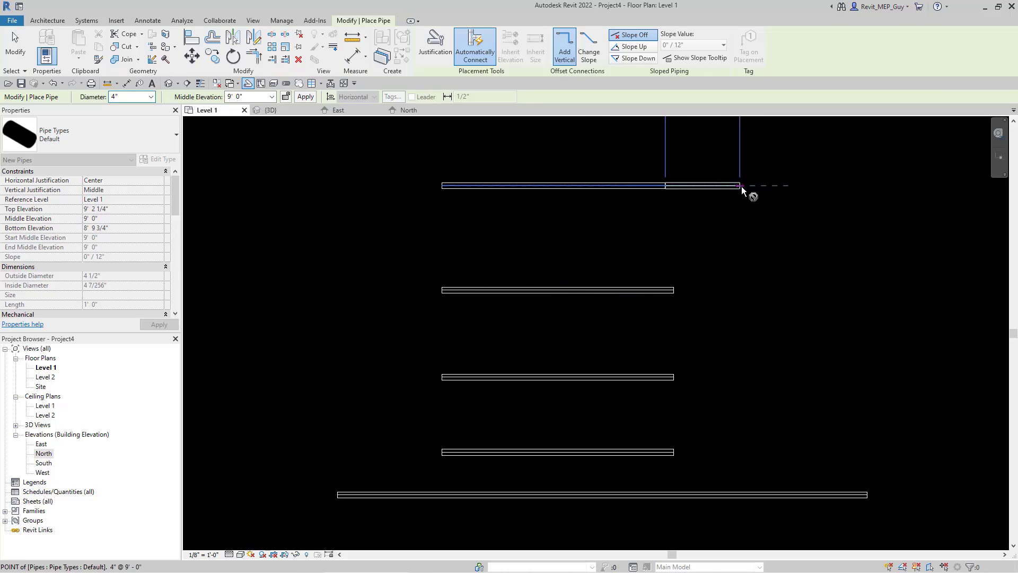
click(750, 194)
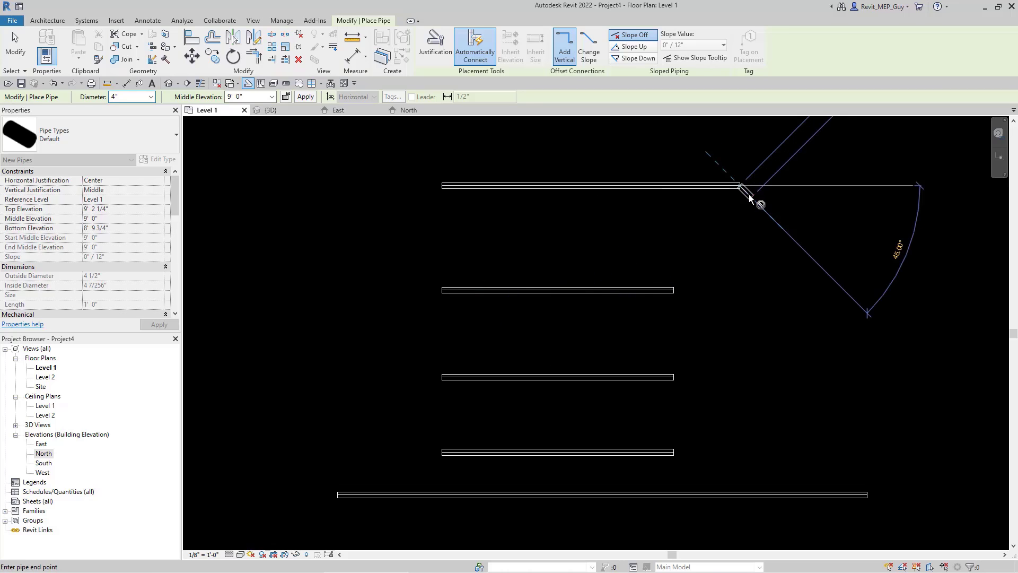
Try to continue the new pipe from its end with the middle elevation set to 6' 0".
click(272, 97)
click(239, 115)
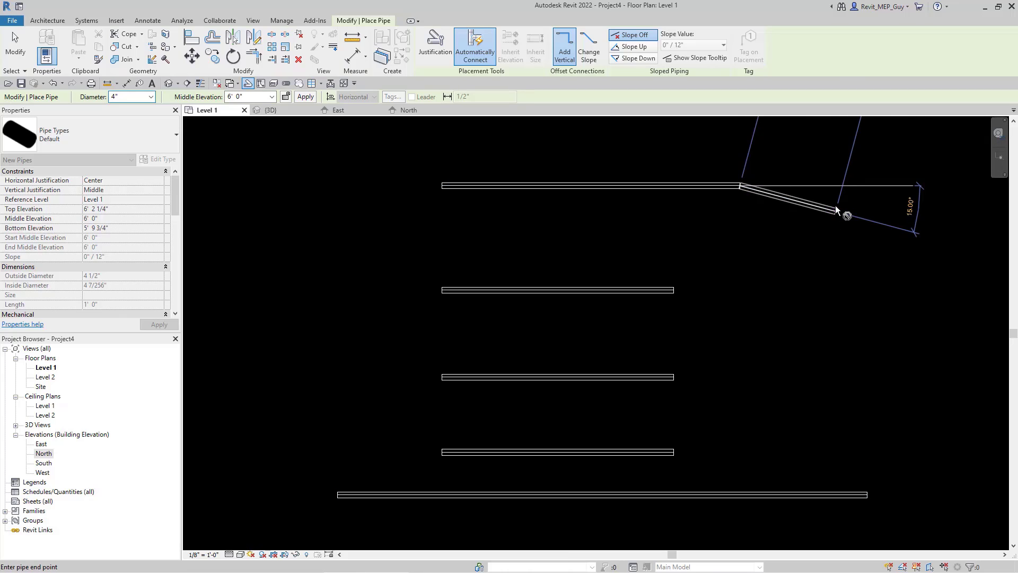
key(Escape)
key(Escape)
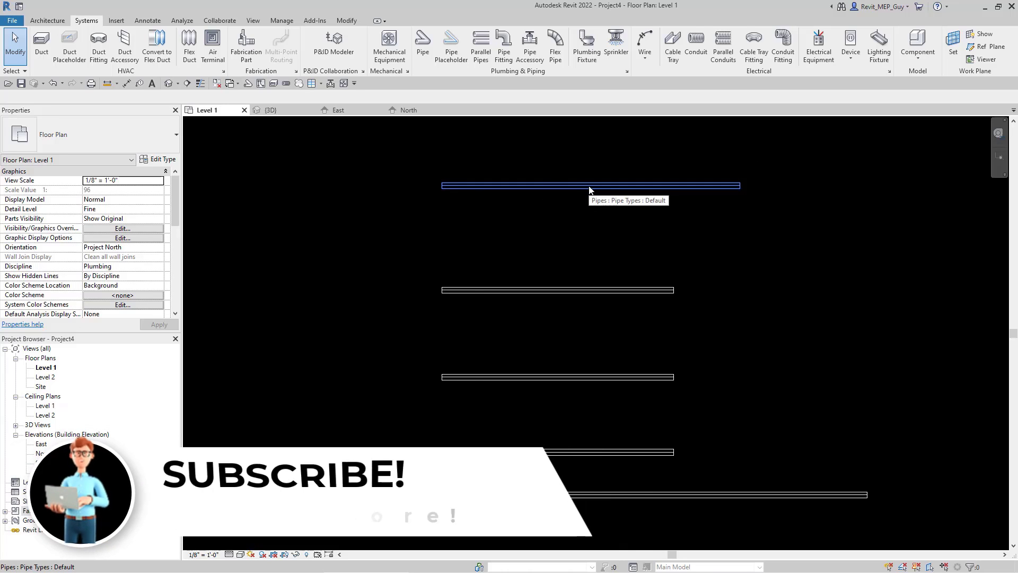
Check whether pipe fittings are available to place and review the routing preferences of the uppermost pipe's type.
click(503, 46)
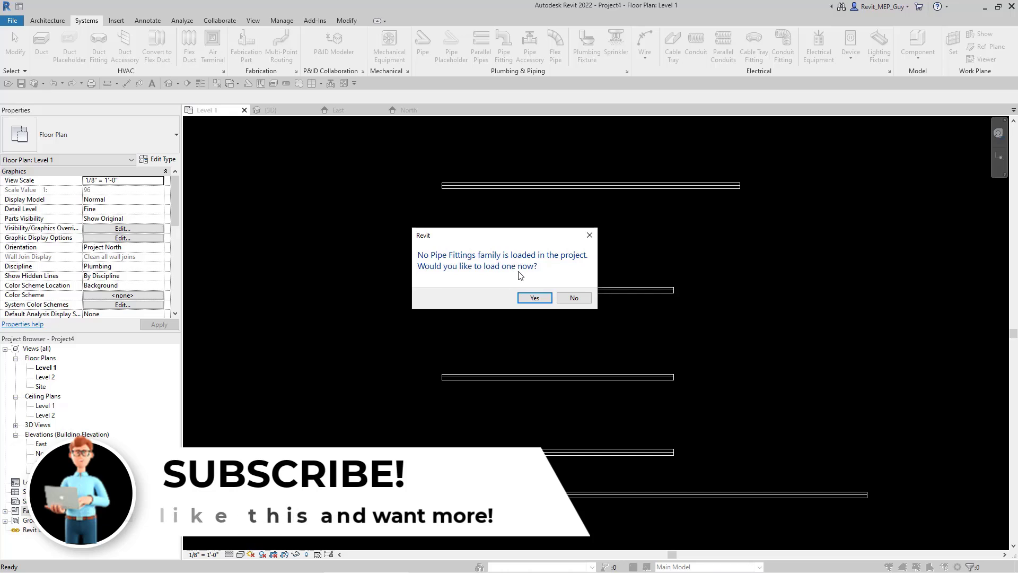
click(590, 236)
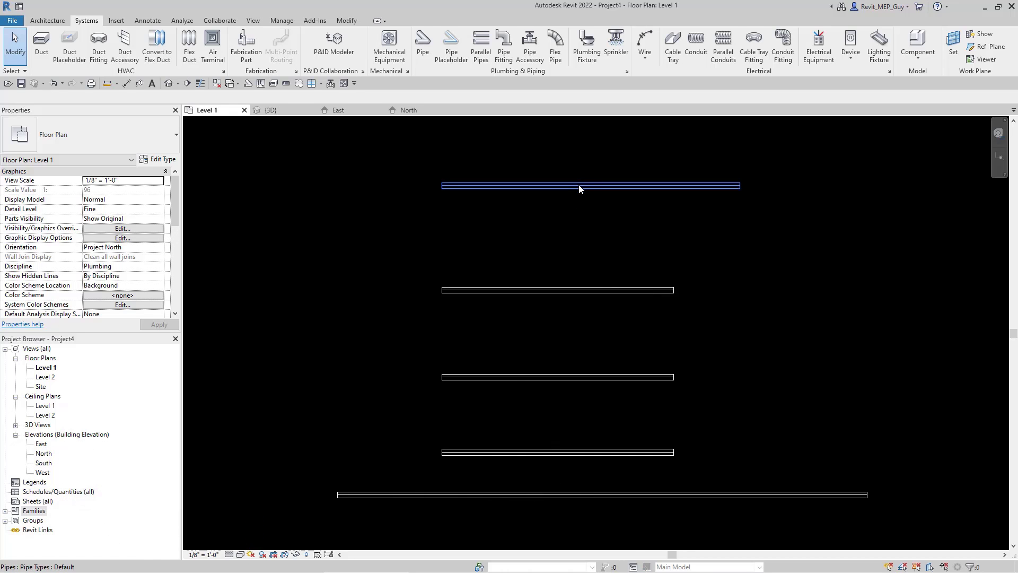
click(606, 214)
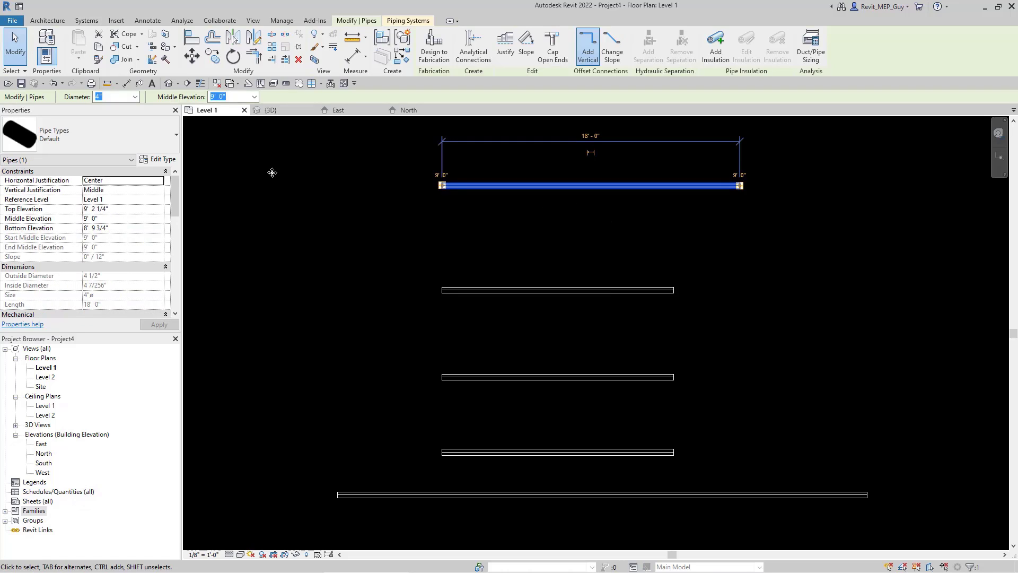
click(159, 160)
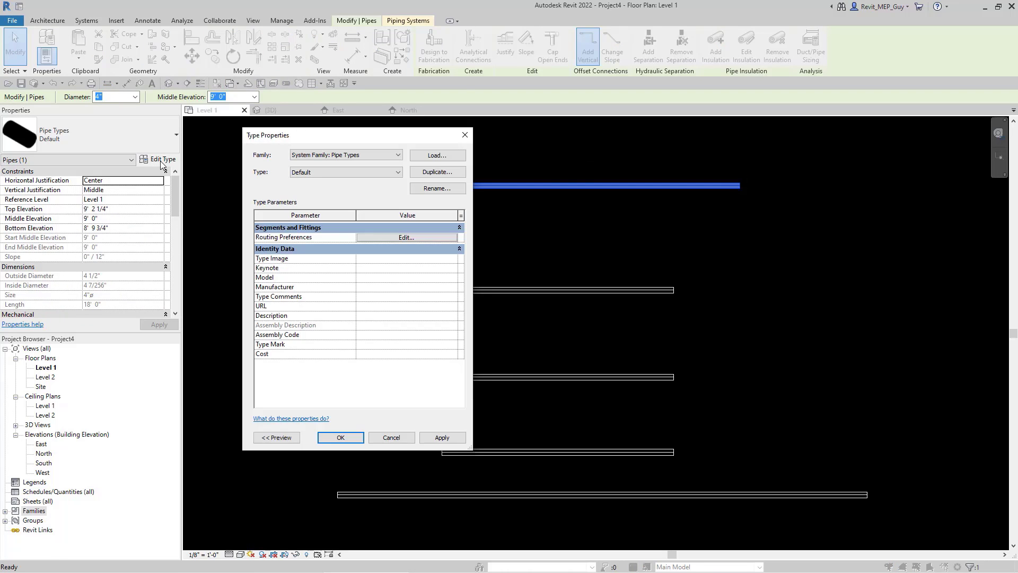
click(405, 237)
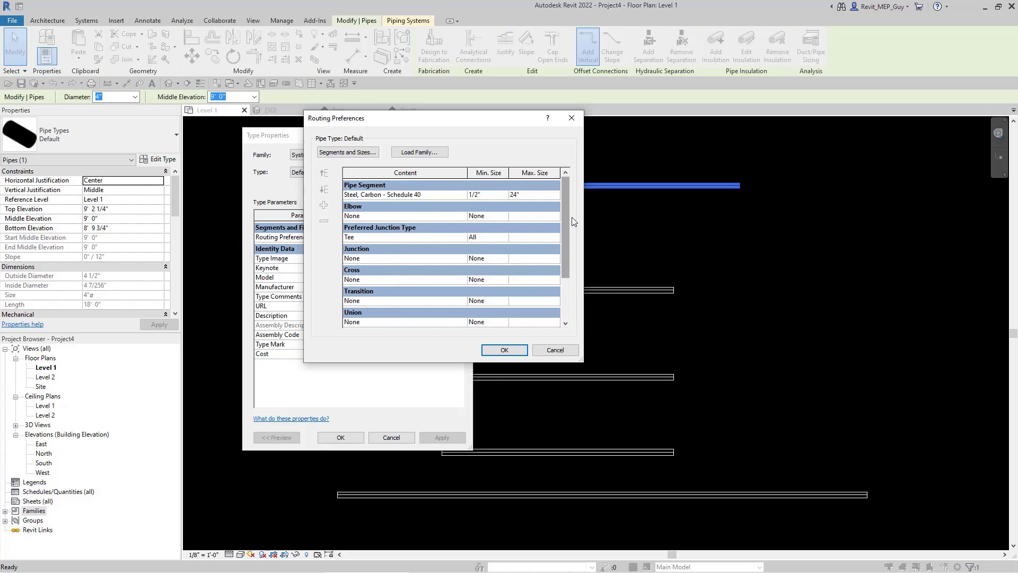
mouse_move(565, 218)
mouse_down()
mouse_move(563, 253)
mouse_move(558, 205)
mouse_up()
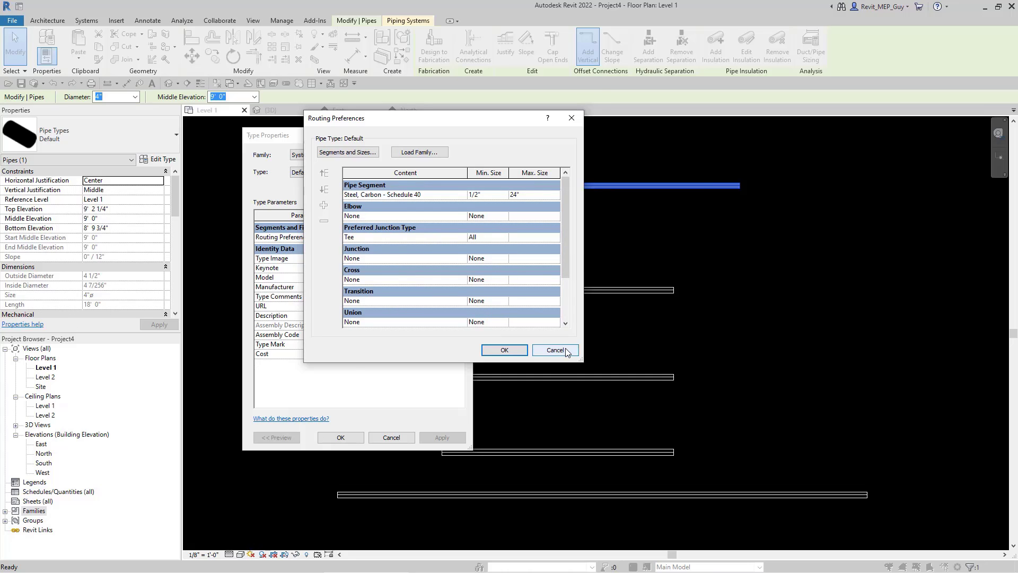
click(541, 350)
click(395, 439)
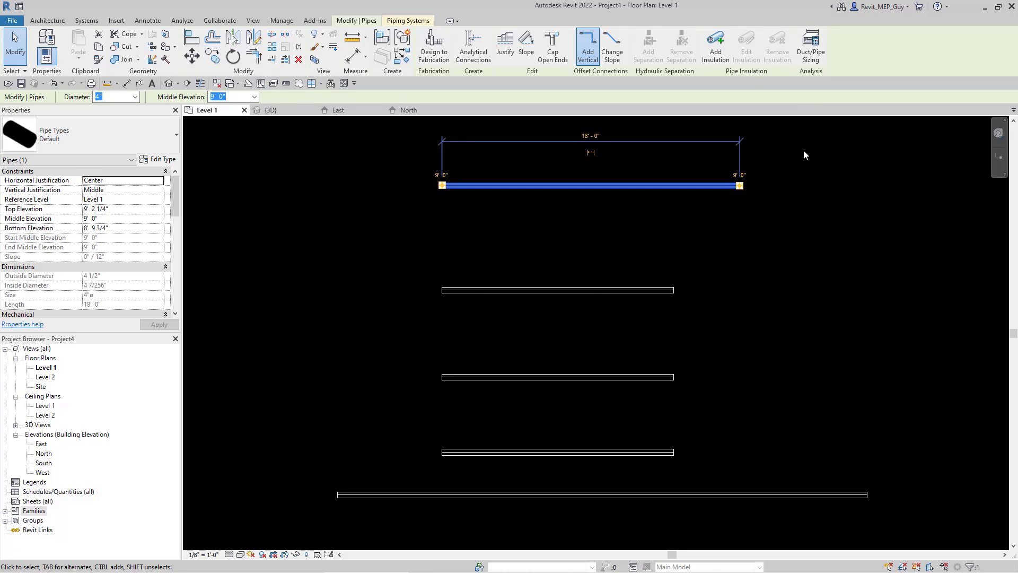
Start placing a pipe fitting, agree to load a fitting family, and look in the current library's English-Imperial folder.
scroll(807, 150, up, 1)
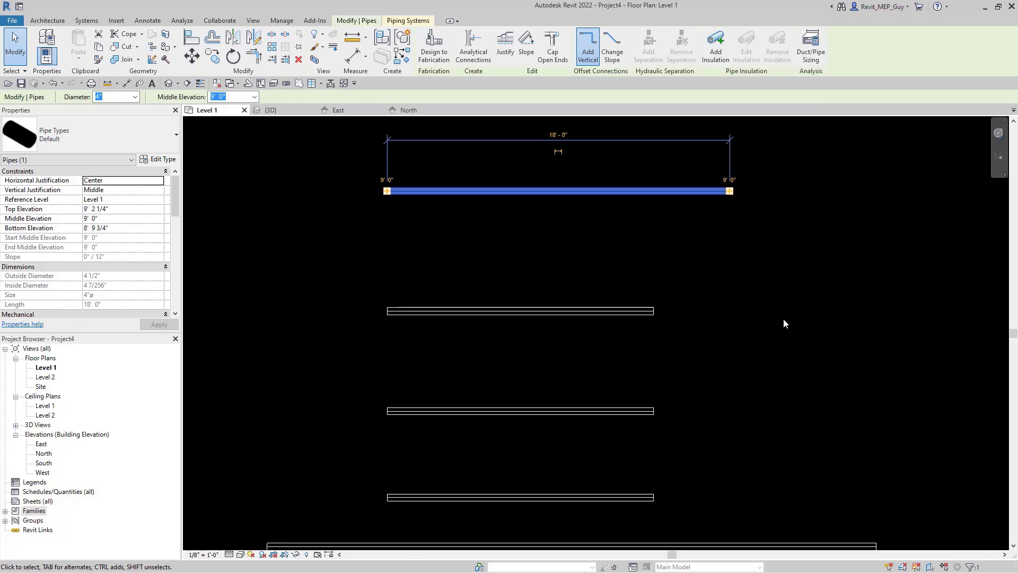
click(731, 294)
click(503, 45)
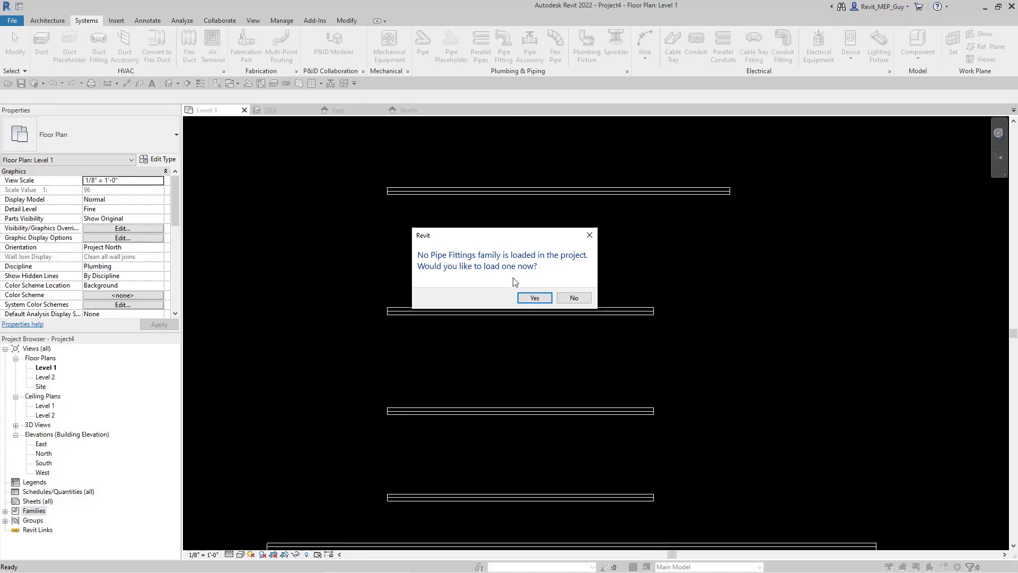
click(536, 299)
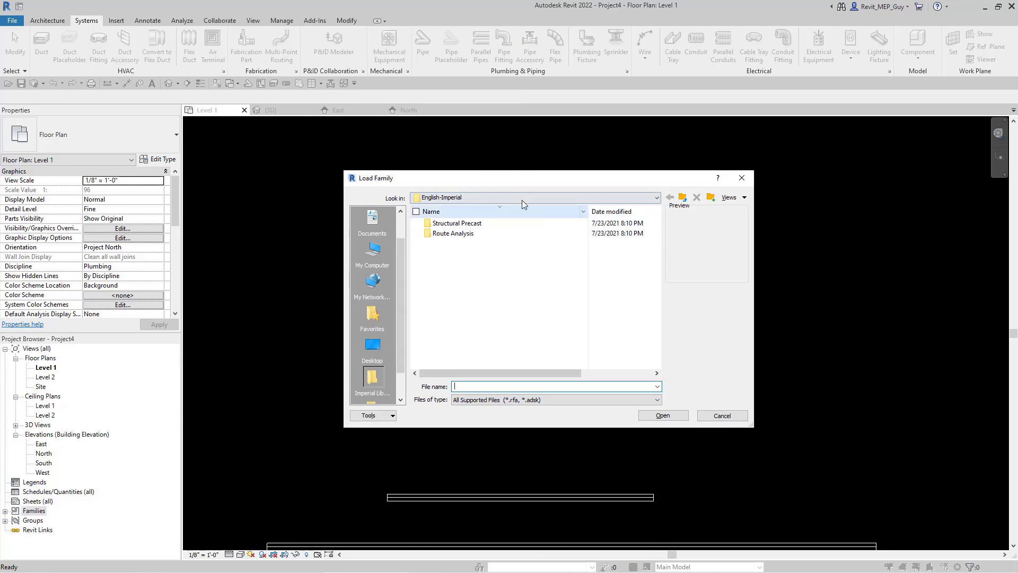
click(682, 197)
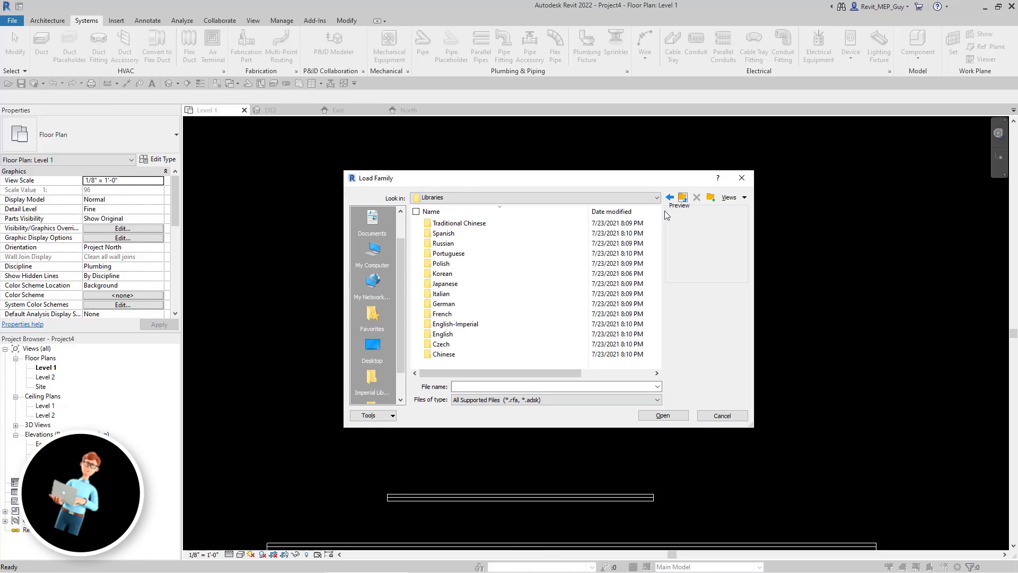
double_click(454, 324)
Browse to the RVT 2021 library's English-Imperial folder and open the Generic subfolder of its pipe fittings.
click(683, 198)
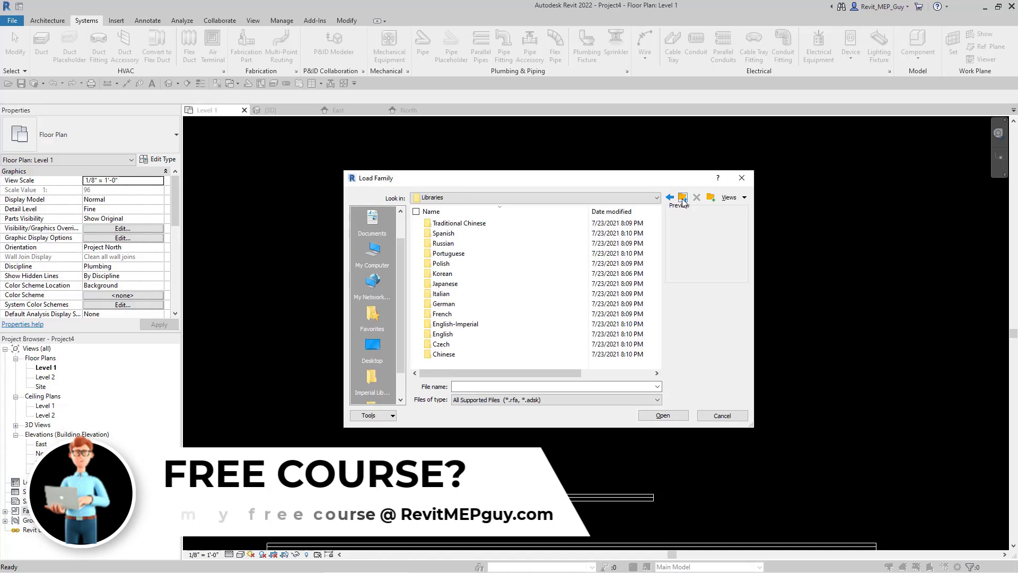
click(683, 198)
click(683, 199)
double_click(447, 273)
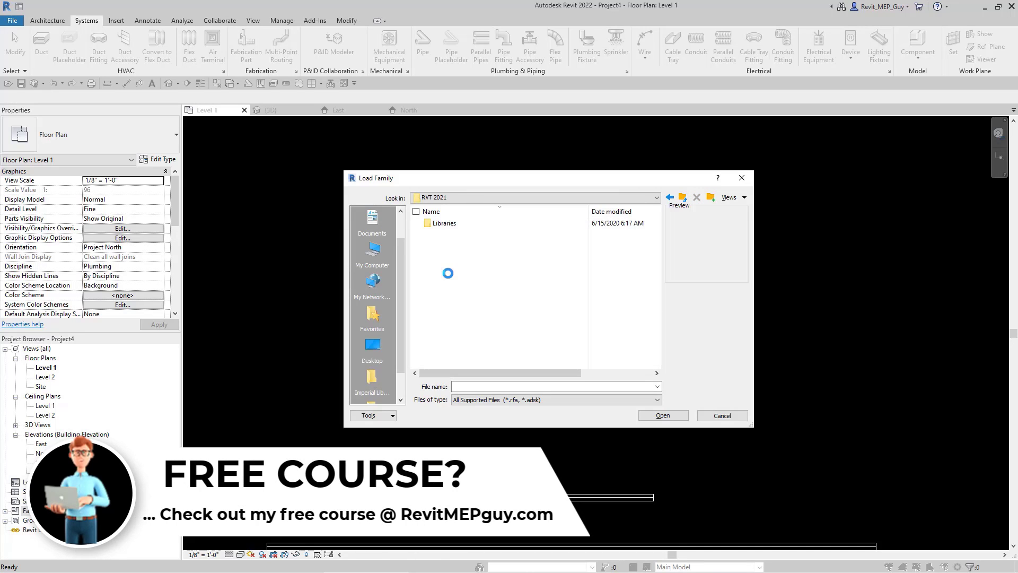
double_click(448, 227)
double_click(457, 223)
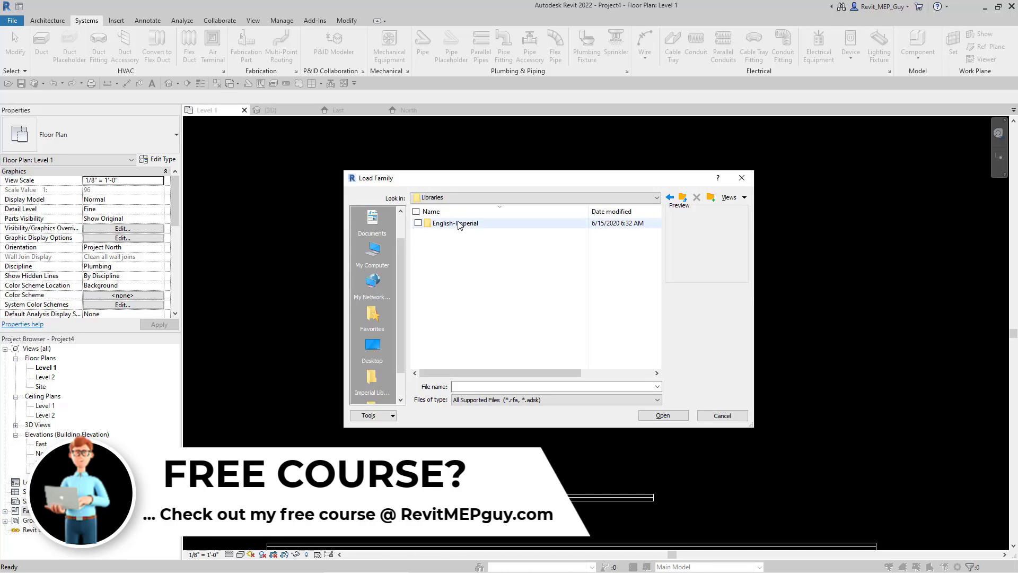
scroll(477, 307, down, 3)
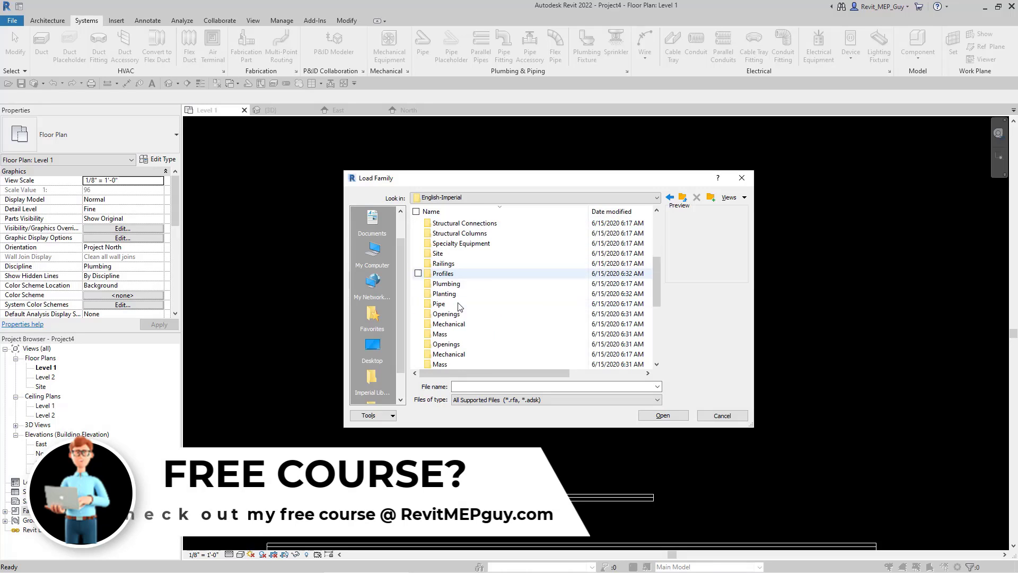
double_click(450, 303)
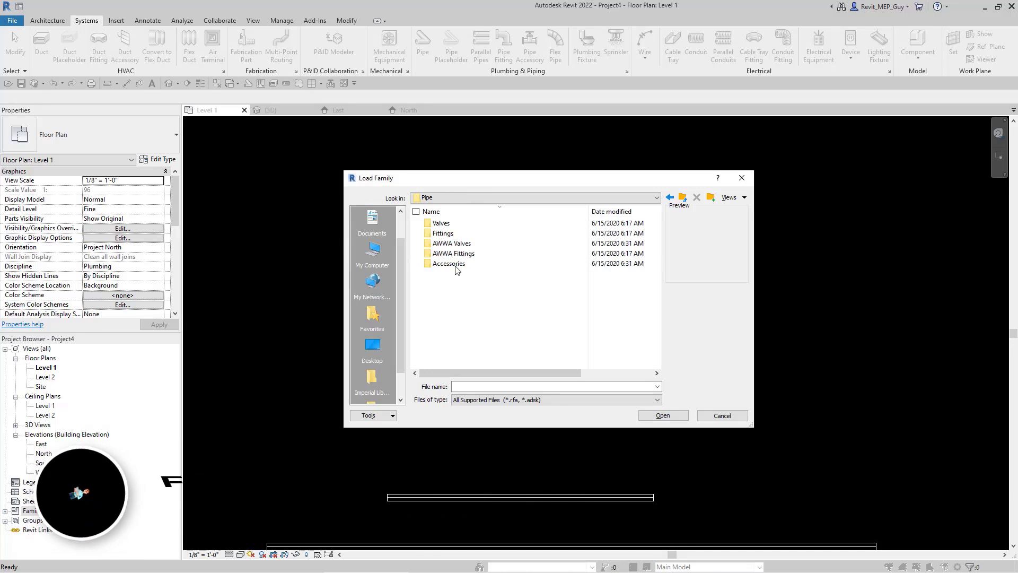
double_click(447, 234)
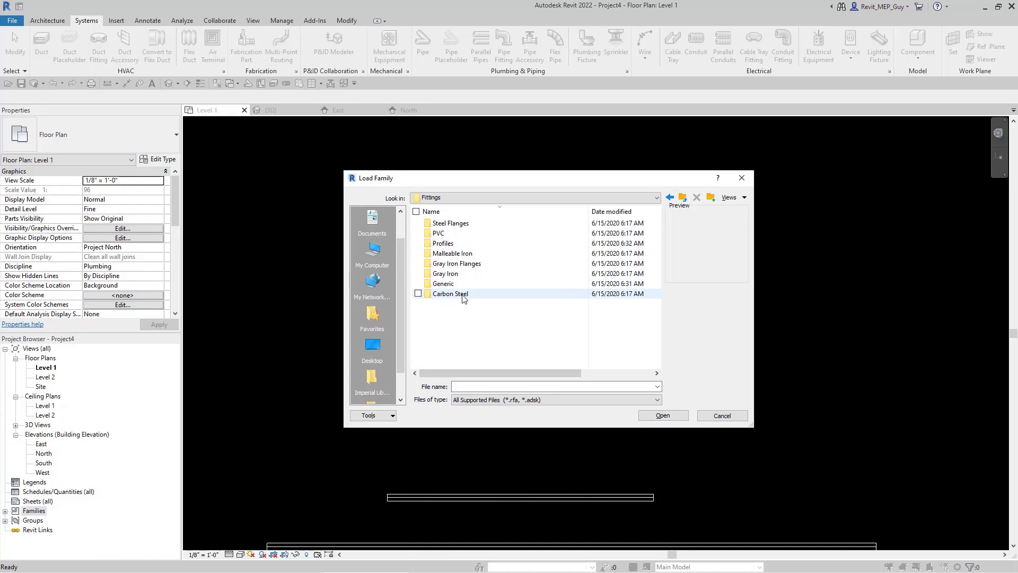
click(446, 285)
double_click(446, 284)
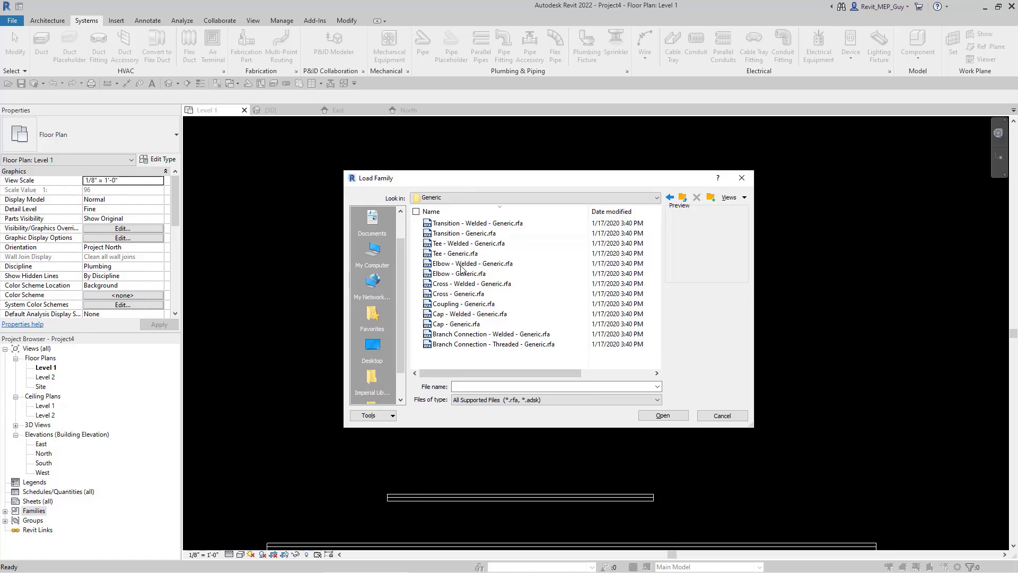
Load all families in the Generic folder, from Transition - Welded - Generic to Branch Connection - Threaded - Generic, and leave fitting placement.
click(469, 223)
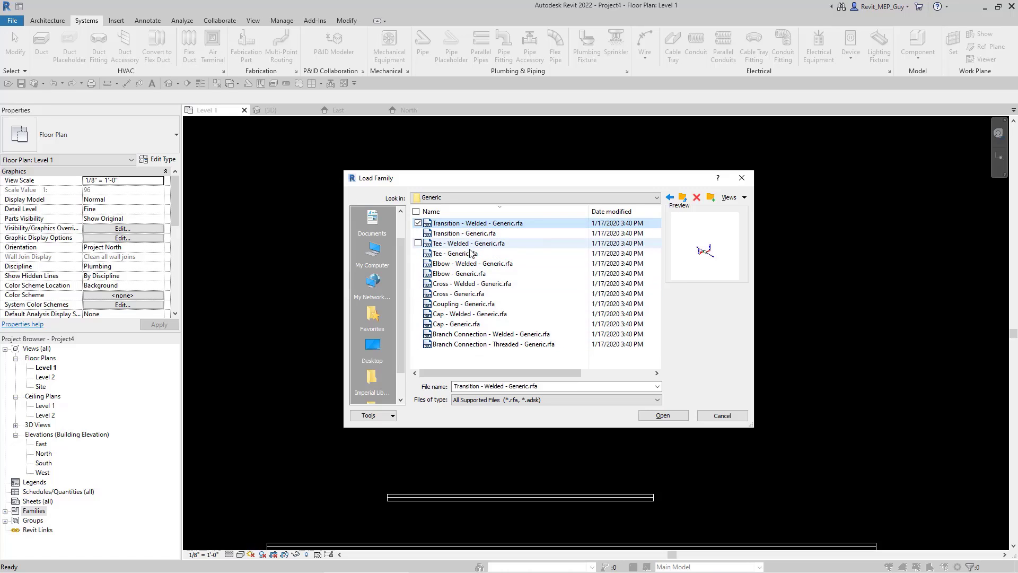
ctrl+click(468, 253)
ctrl+click(470, 284)
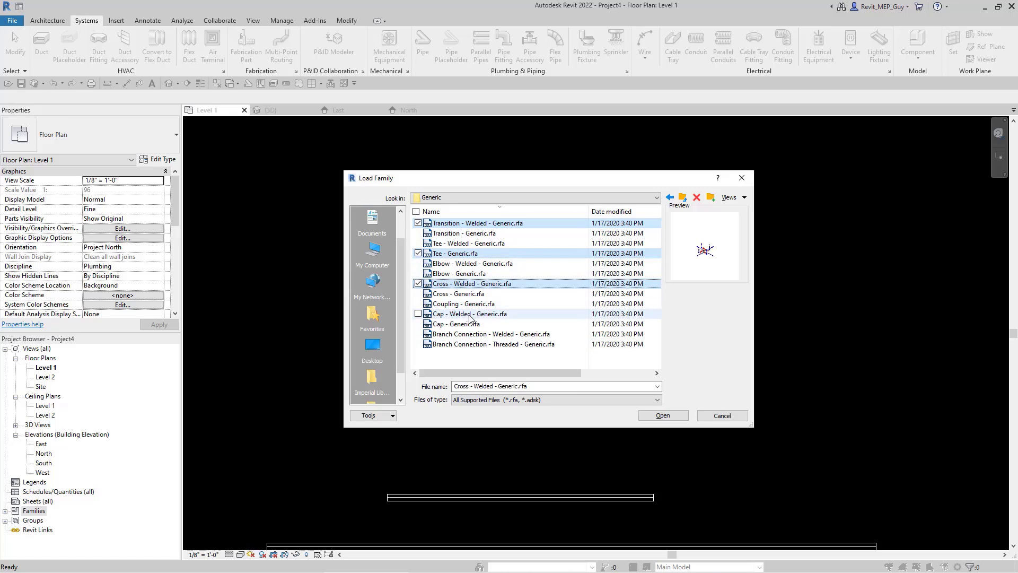
ctrl+click(471, 313)
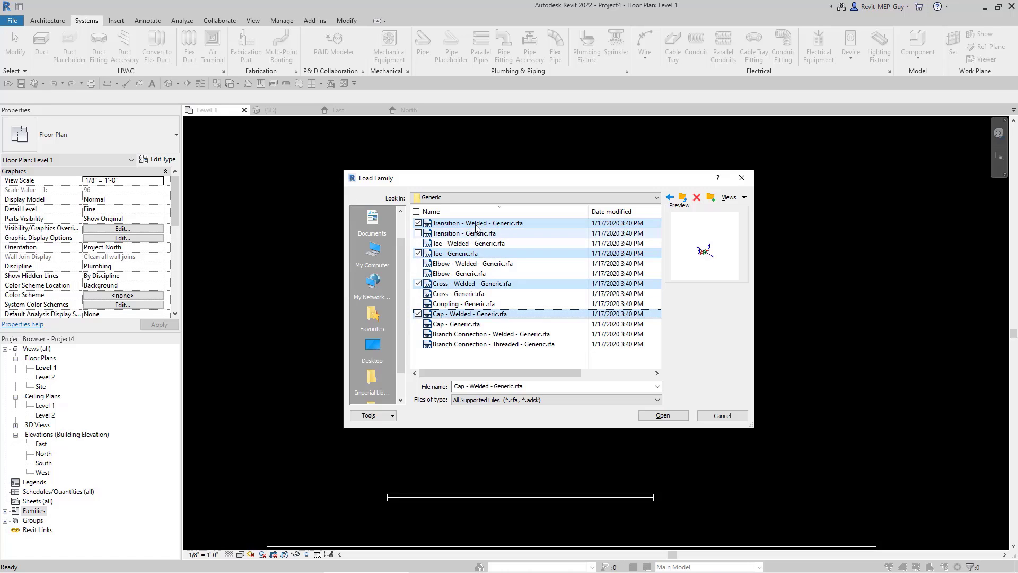
click(477, 225)
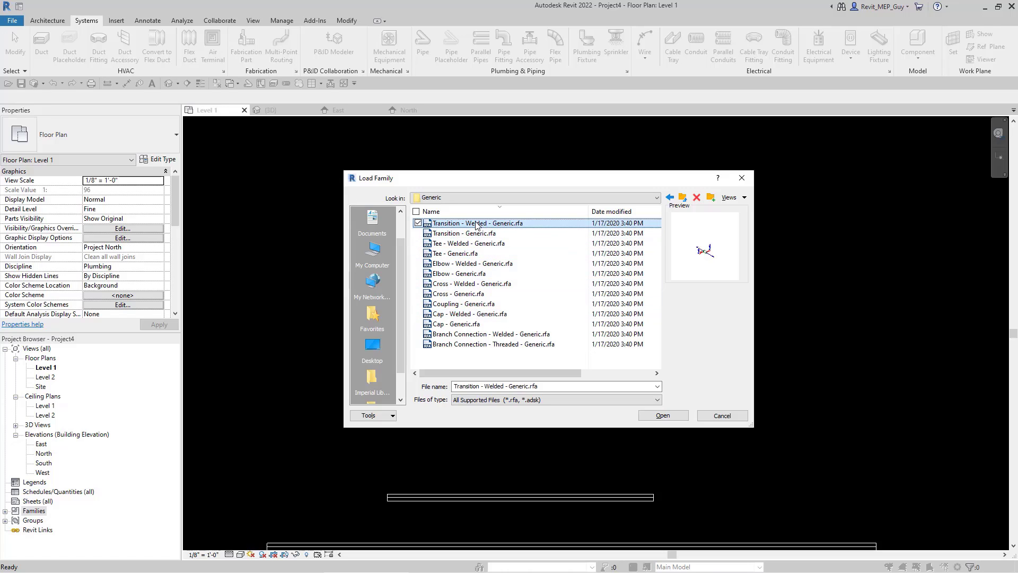
shift+click(482, 343)
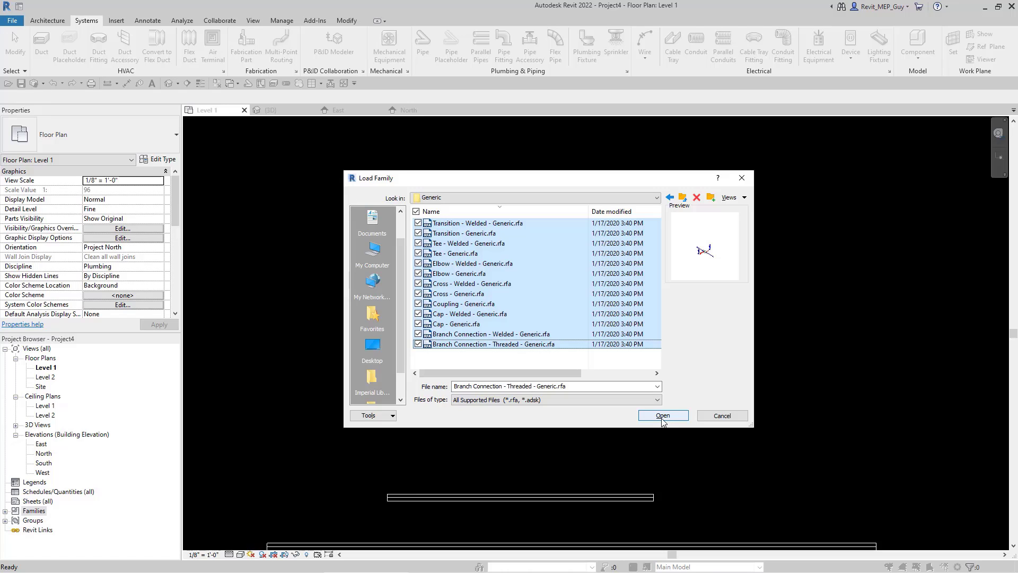
click(662, 416)
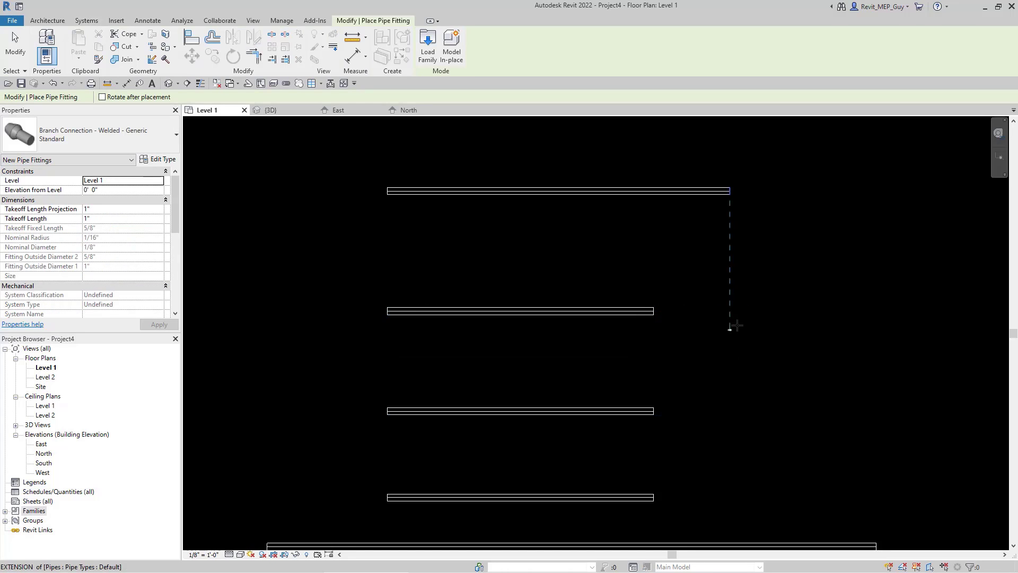
key(Escape)
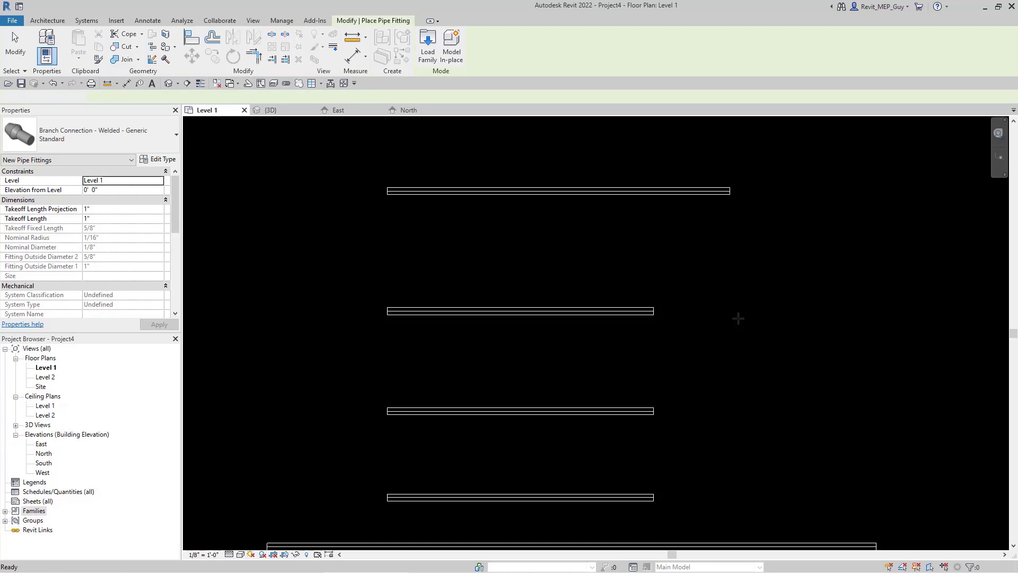
In the routing preferences of the uppermost pipe's type, set the elbow to Elbow - Generic: Standard with a minimum size of All.
click(542, 195)
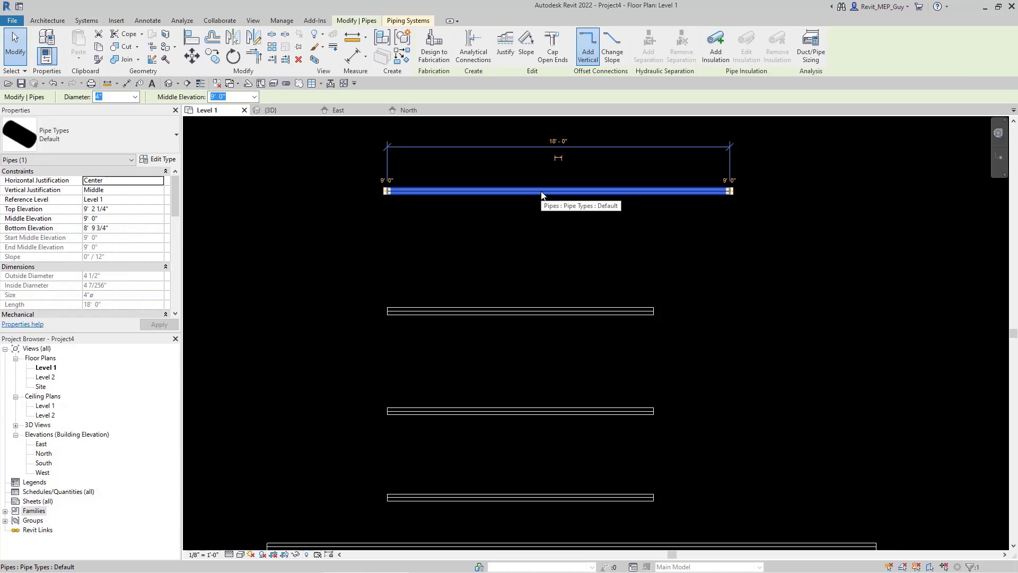
click(162, 159)
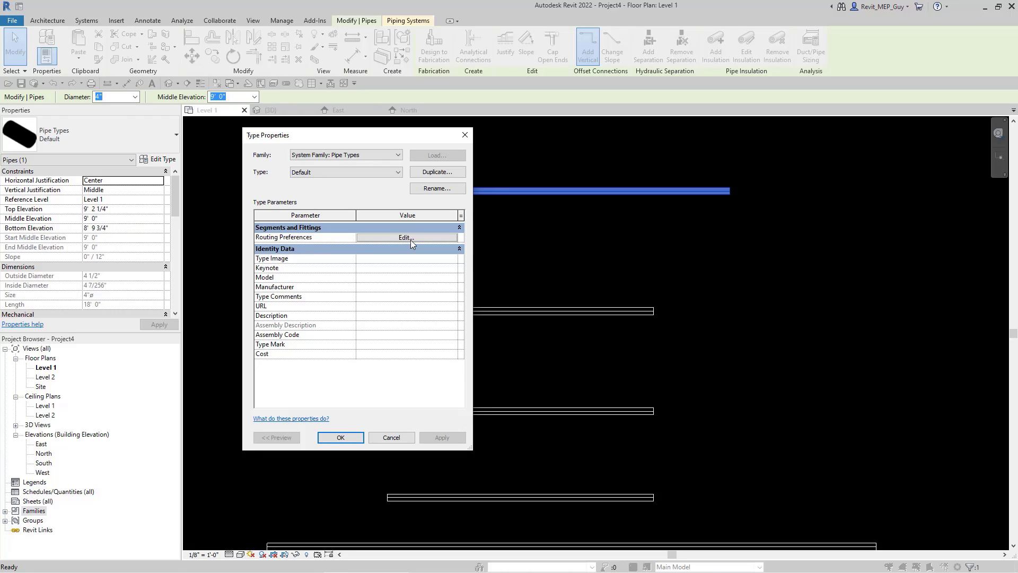
click(412, 237)
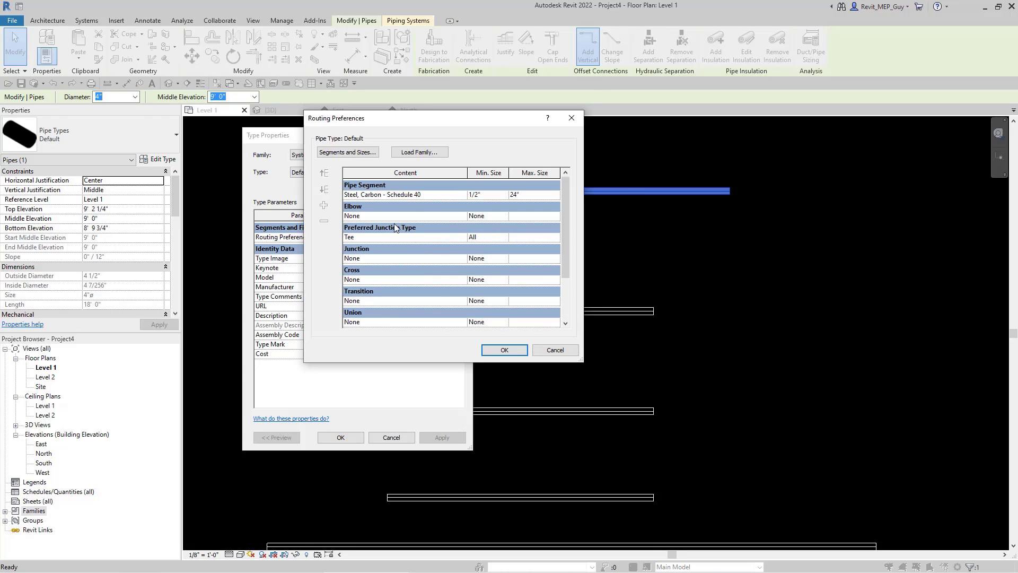
click(394, 218)
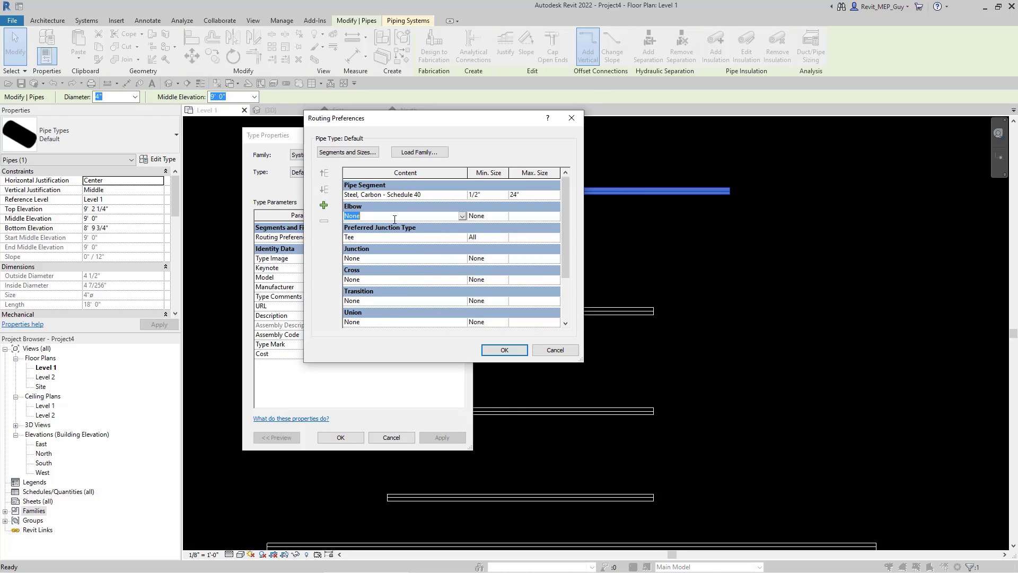
click(463, 216)
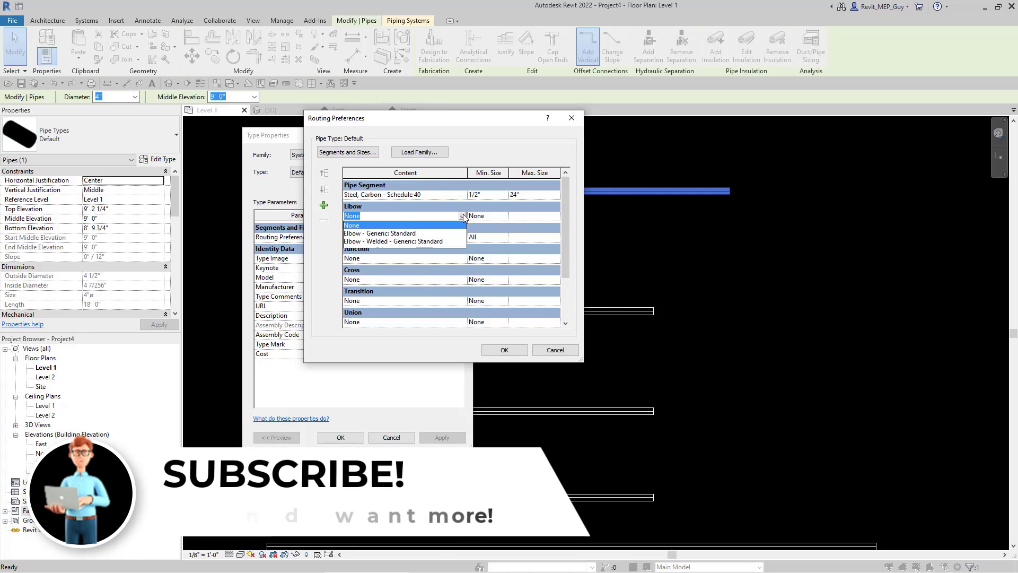
click(402, 233)
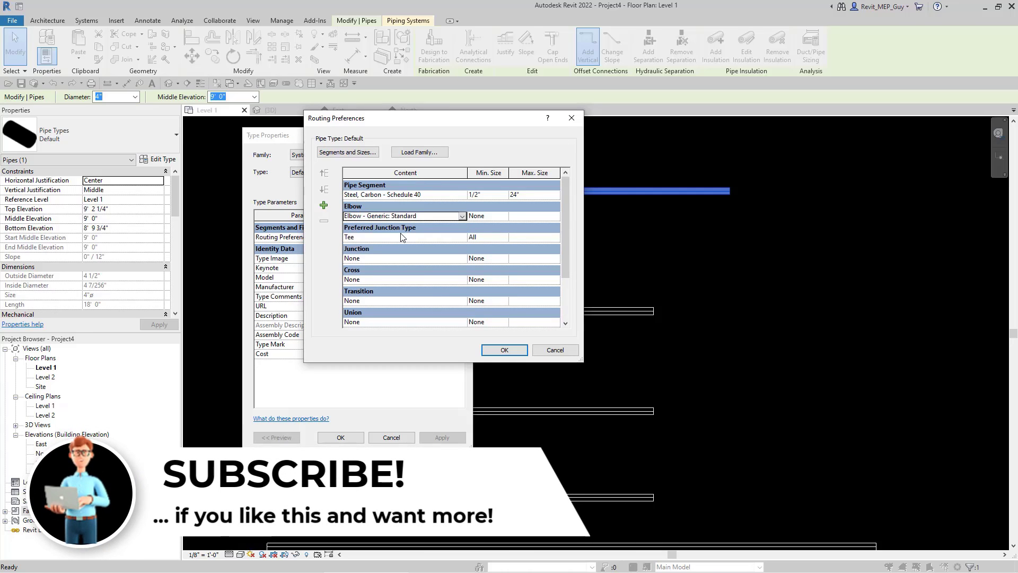
click(500, 216)
click(503, 216)
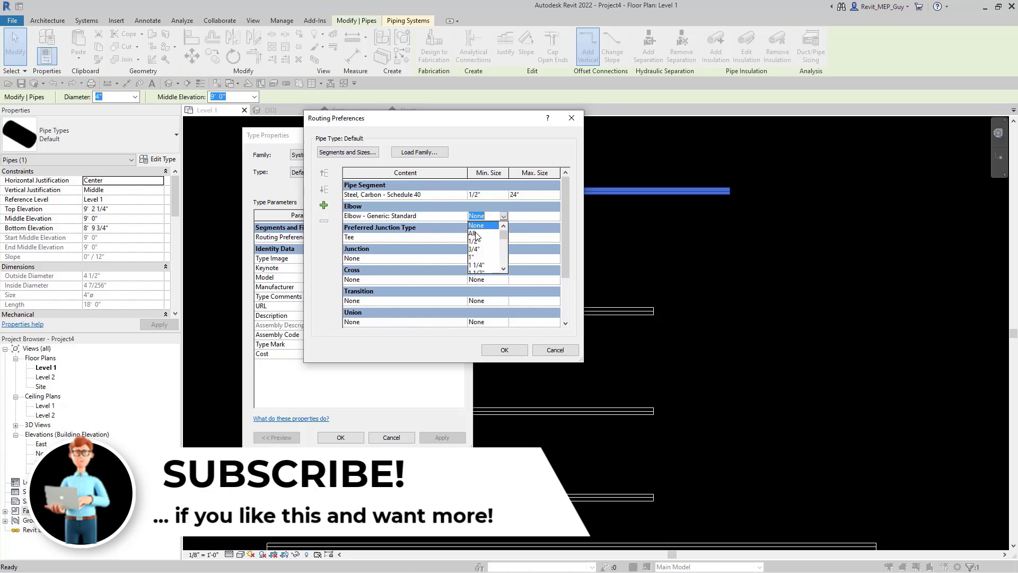
click(473, 233)
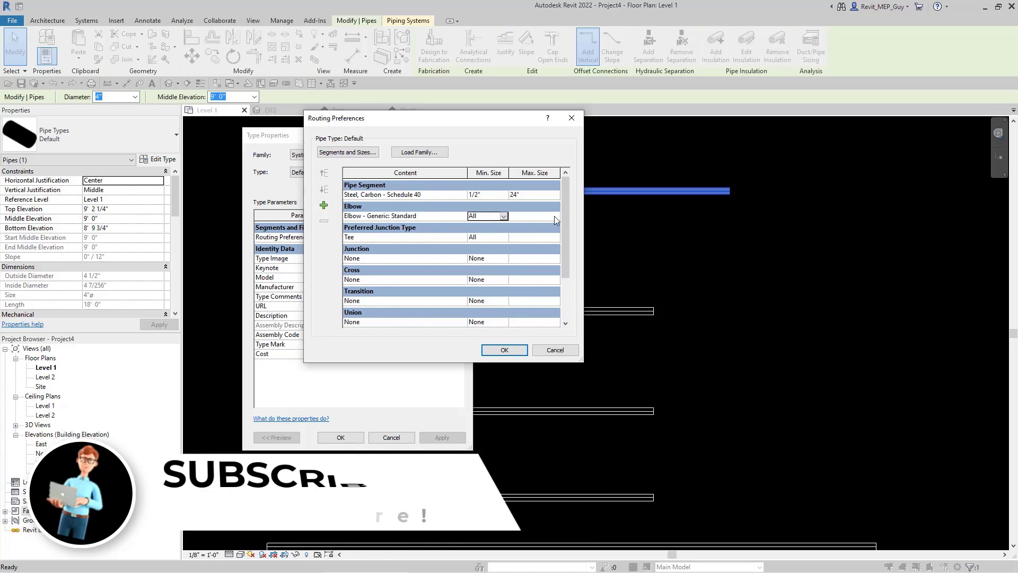
Keep Tee as preferred junction type, and set the junction to Tee - Generic: Standard and the cross to Cross - Generic: Standard.
click(394, 238)
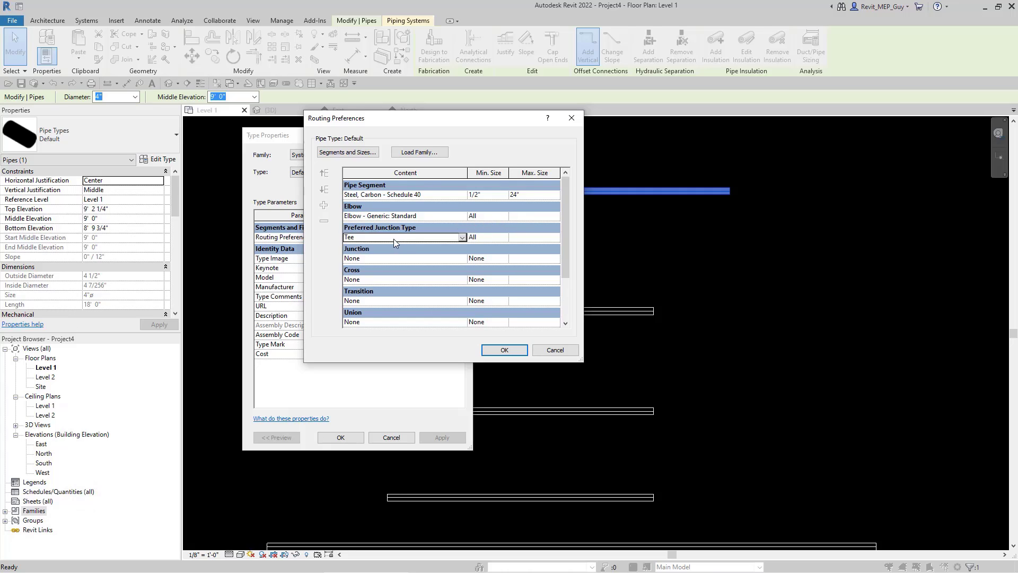
click(462, 237)
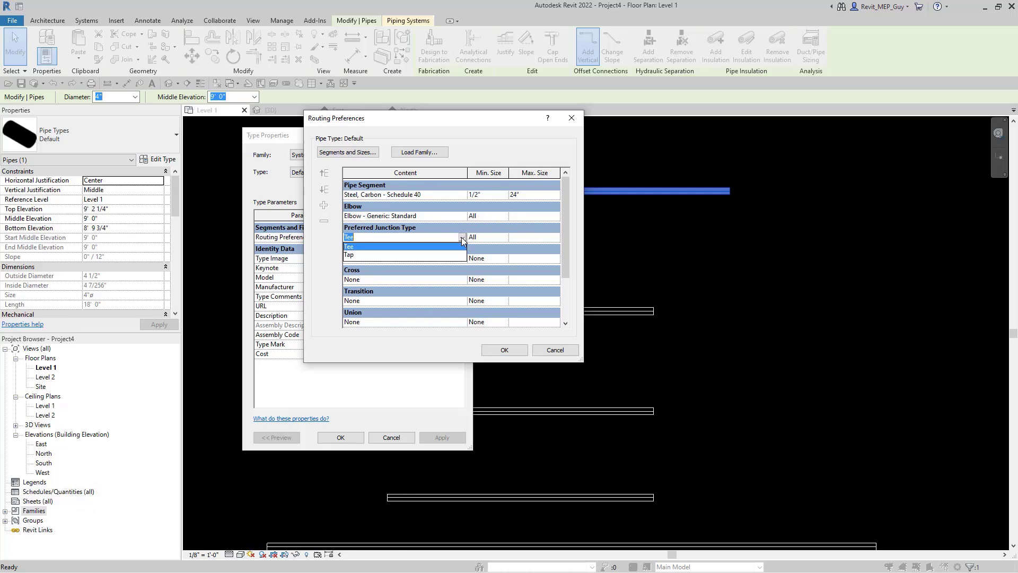
click(355, 248)
click(380, 259)
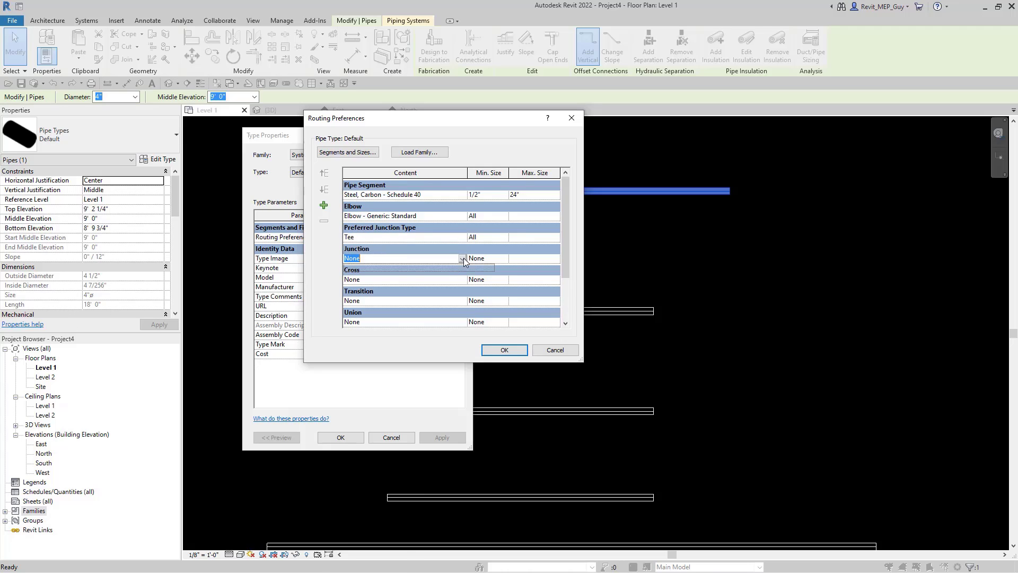
click(463, 258)
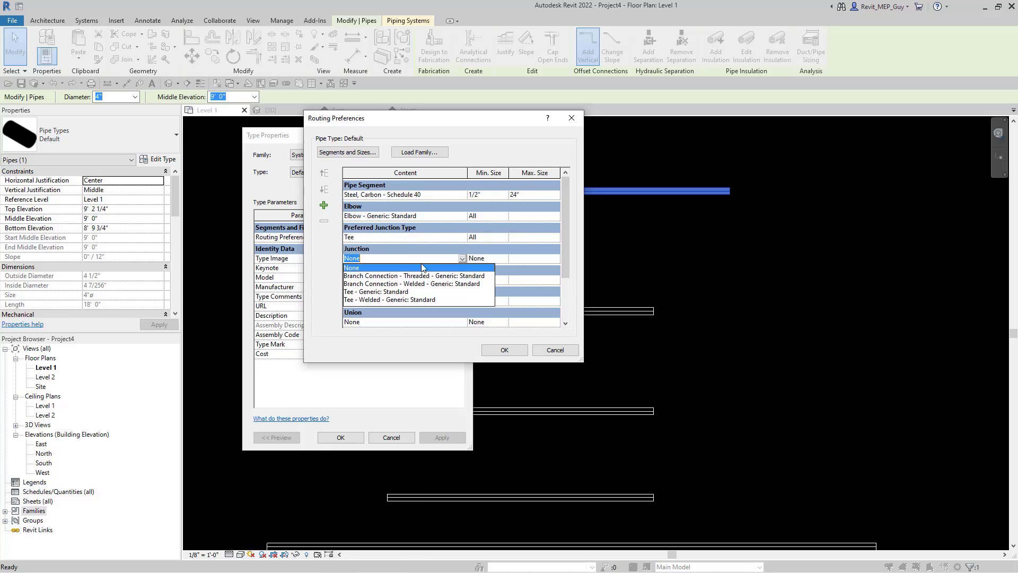
click(390, 292)
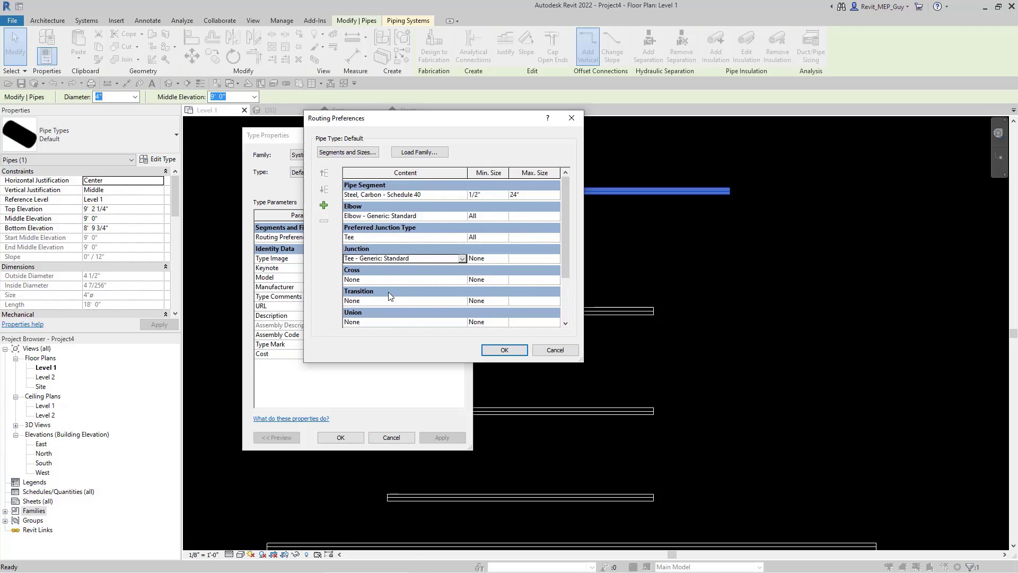
click(424, 280)
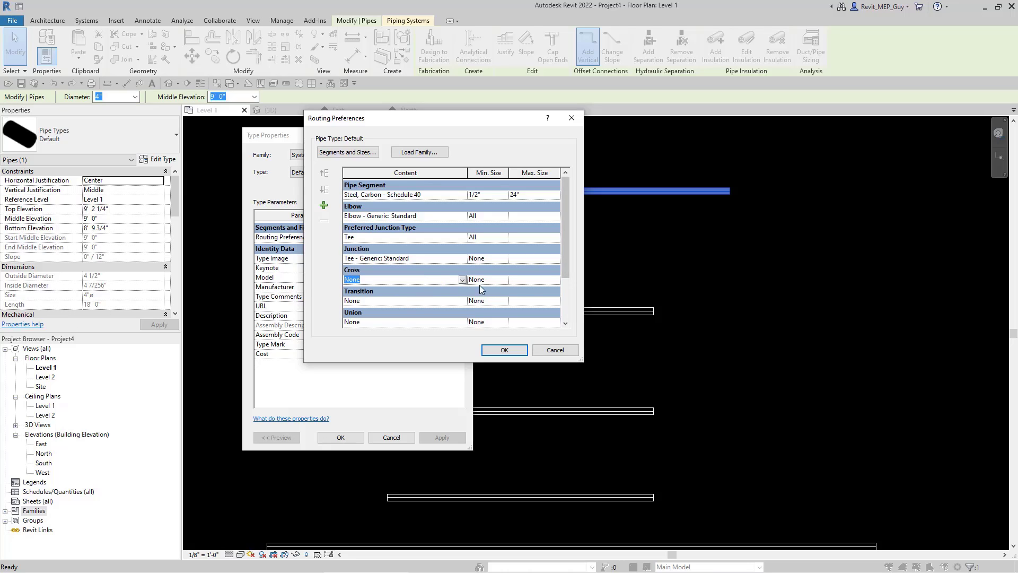
click(461, 280)
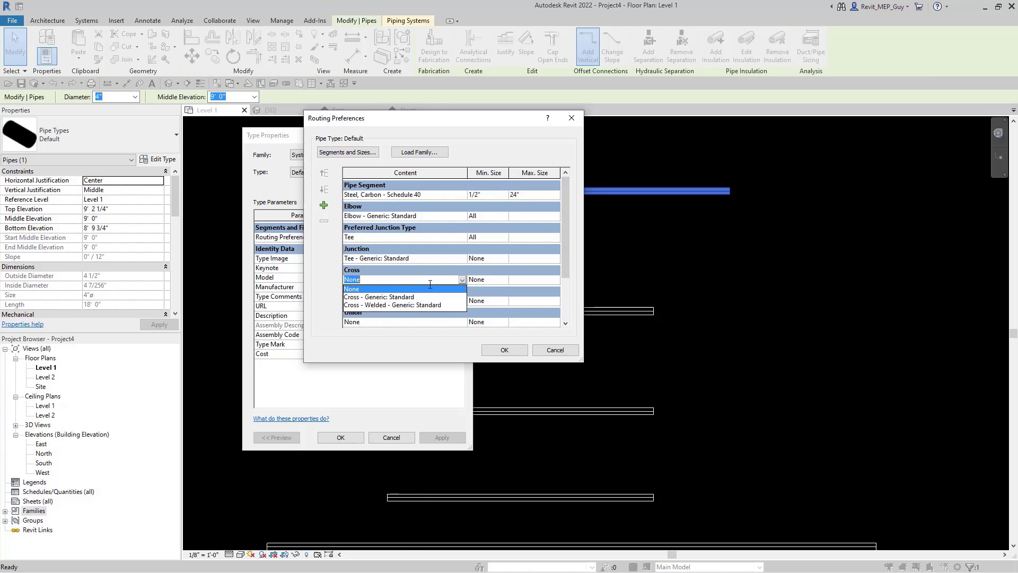
click(399, 298)
Set the minimum size to All for both the junction and the cross fittings.
drag(568, 259, 555, 296)
scroll(509, 264, up, 2)
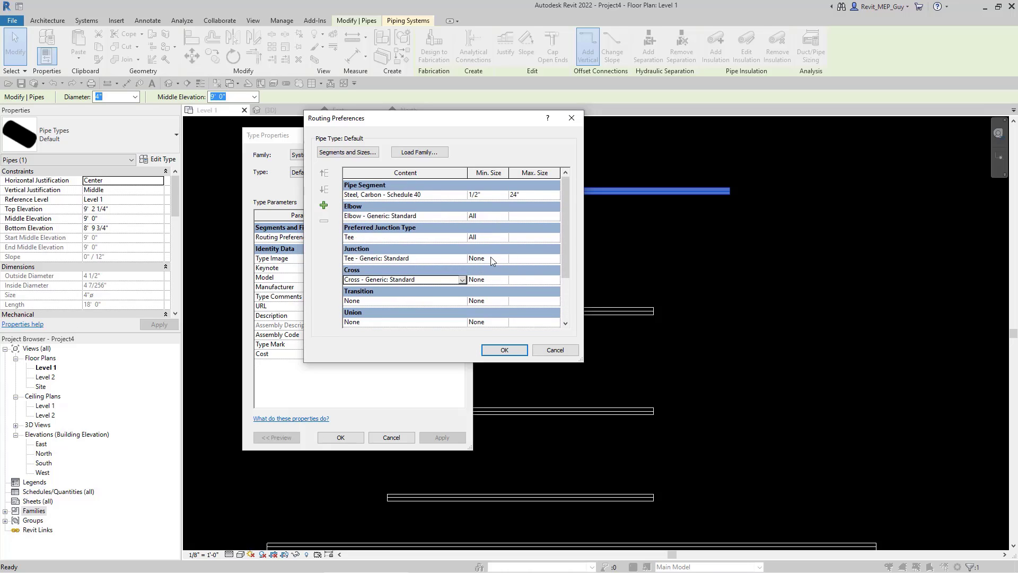
click(493, 259)
click(498, 258)
click(481, 276)
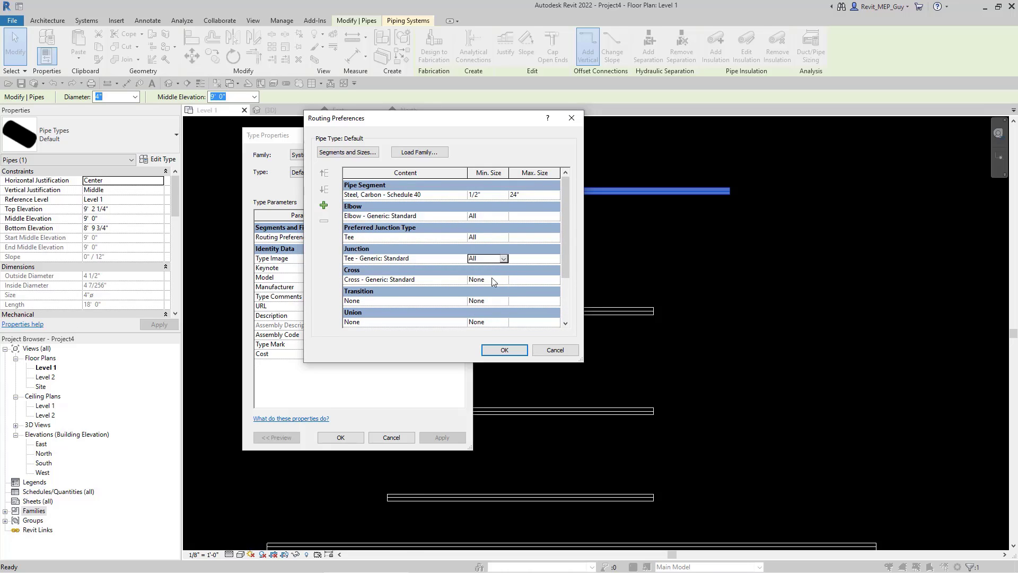
click(501, 279)
click(503, 279)
click(482, 299)
Cancel the routing preference and type property edits, and clear the pipe selection.
scroll(563, 252, down, 2)
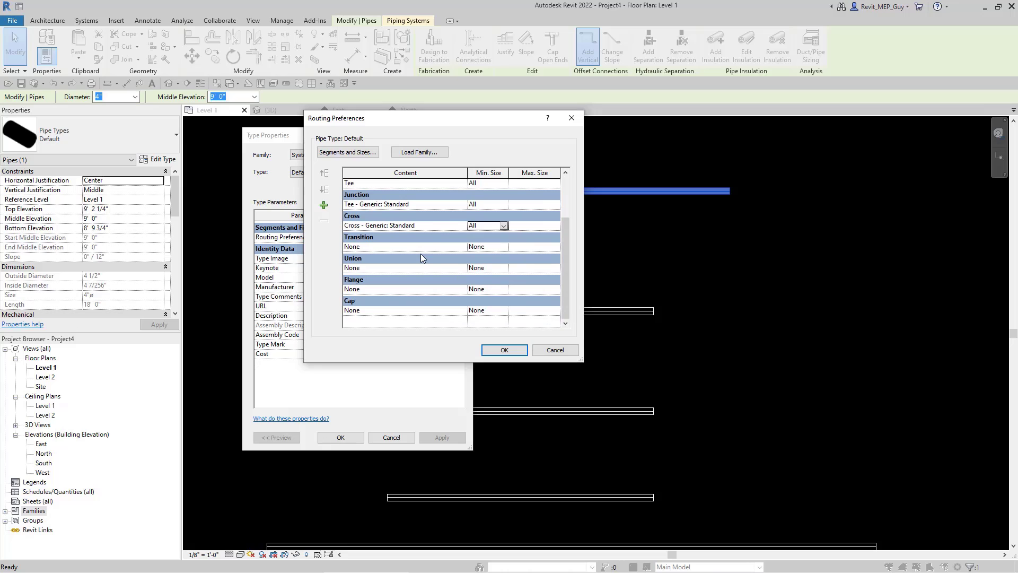
click(555, 350)
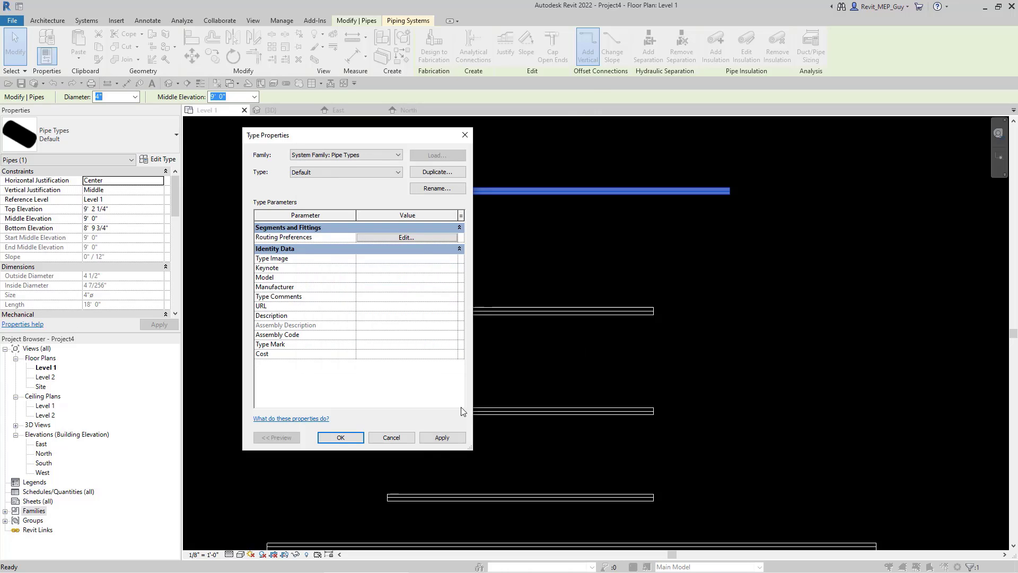
click(390, 438)
click(317, 225)
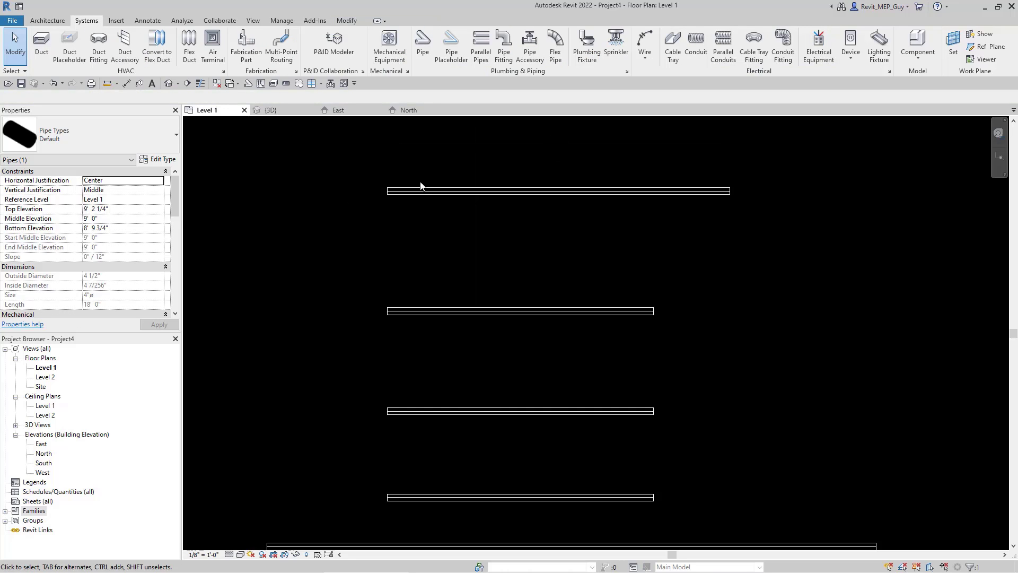
click(312, 190)
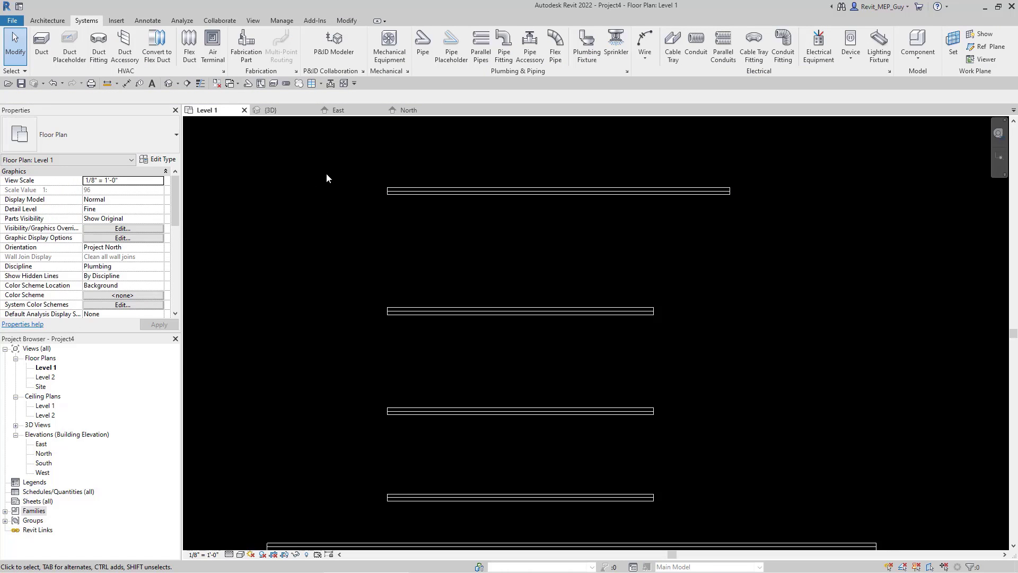
Close the inactive views and close the current project without saving it.
click(253, 20)
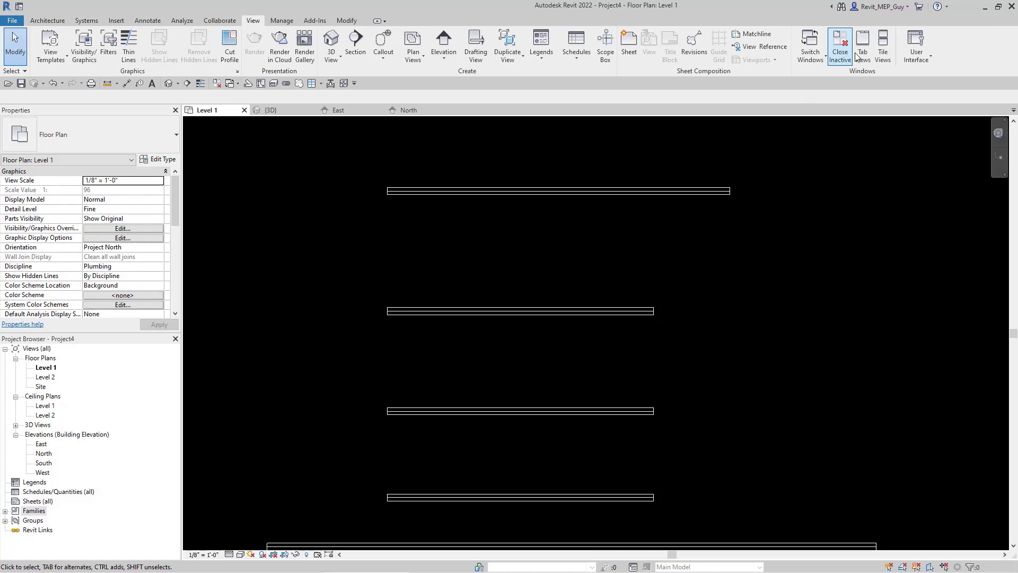
click(840, 45)
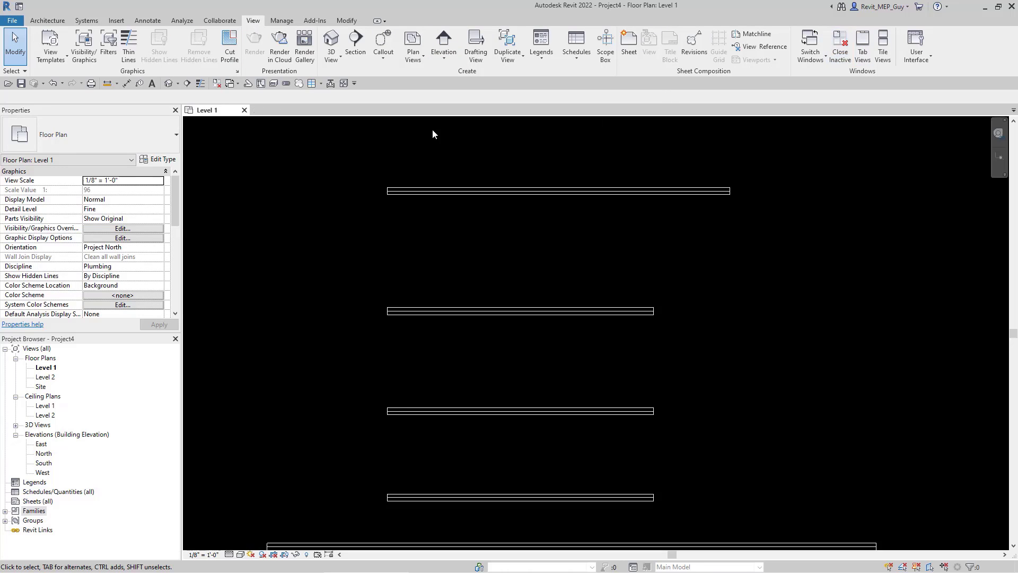
click(244, 111)
click(532, 292)
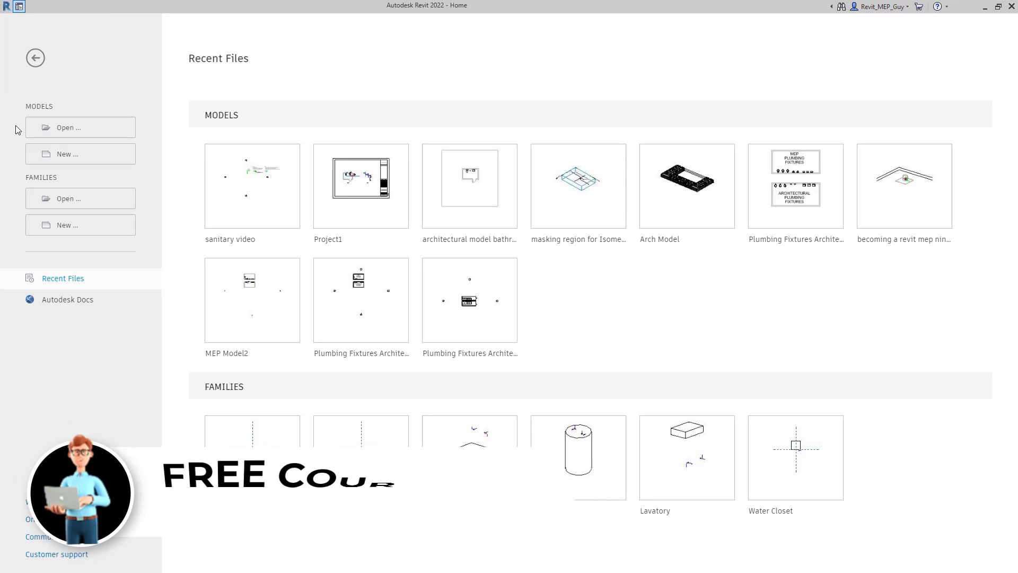
Create a new project from the Imperial-Architectural Template.
click(75, 155)
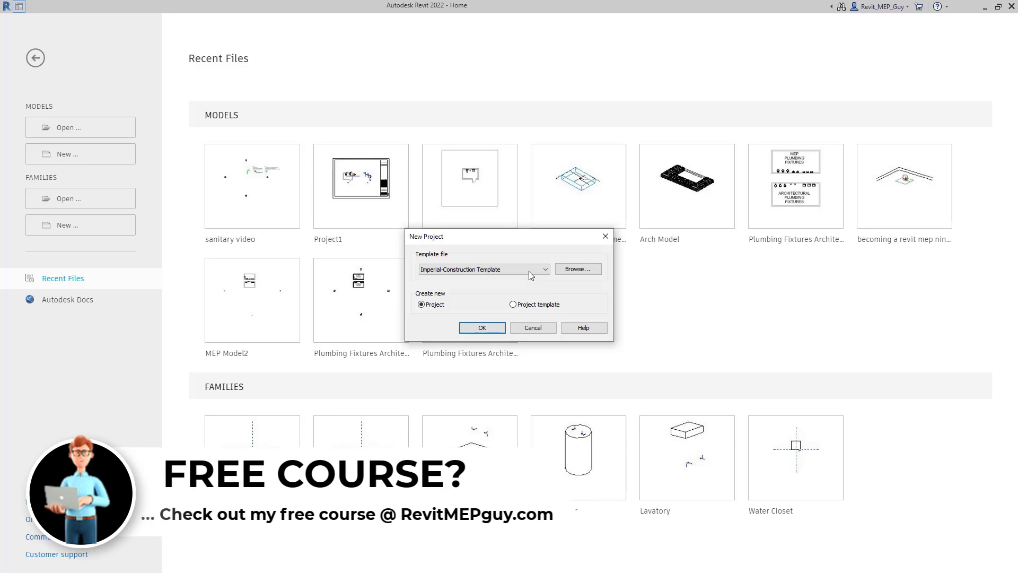
click(530, 269)
click(474, 297)
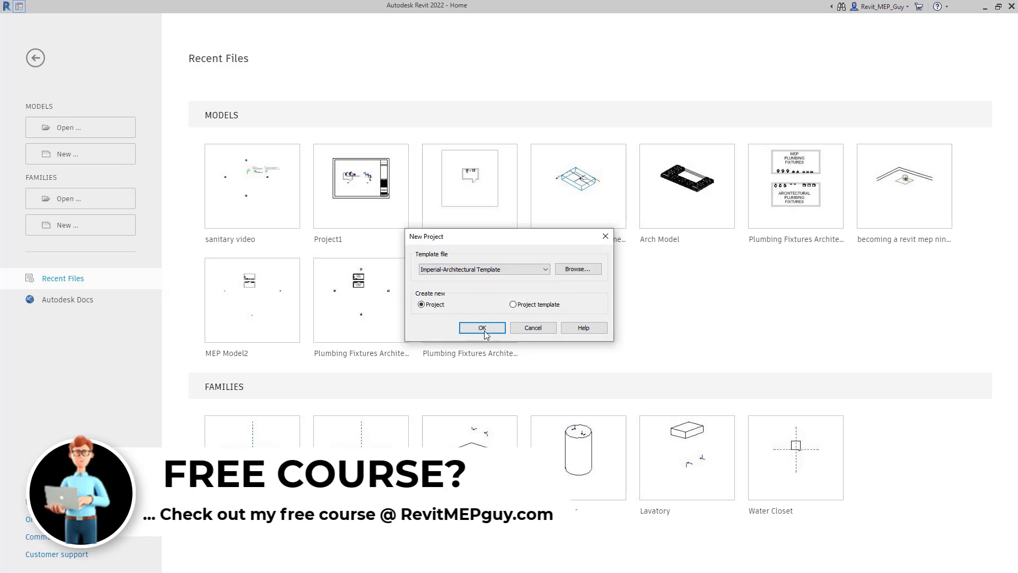
click(484, 327)
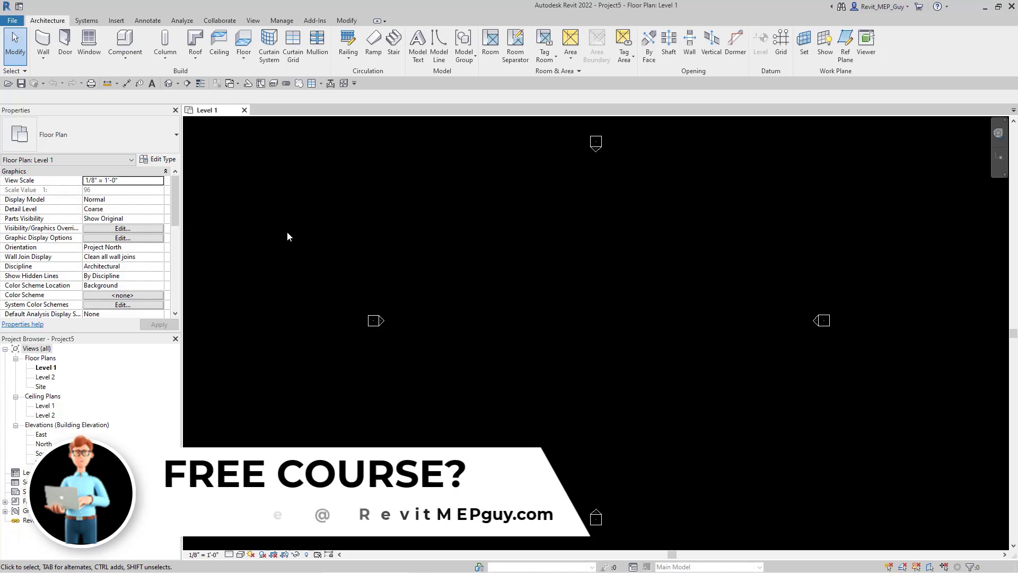
Set the discipline of the Level 1 floor plan to Plumbing.
scroll(117, 250, down, 1)
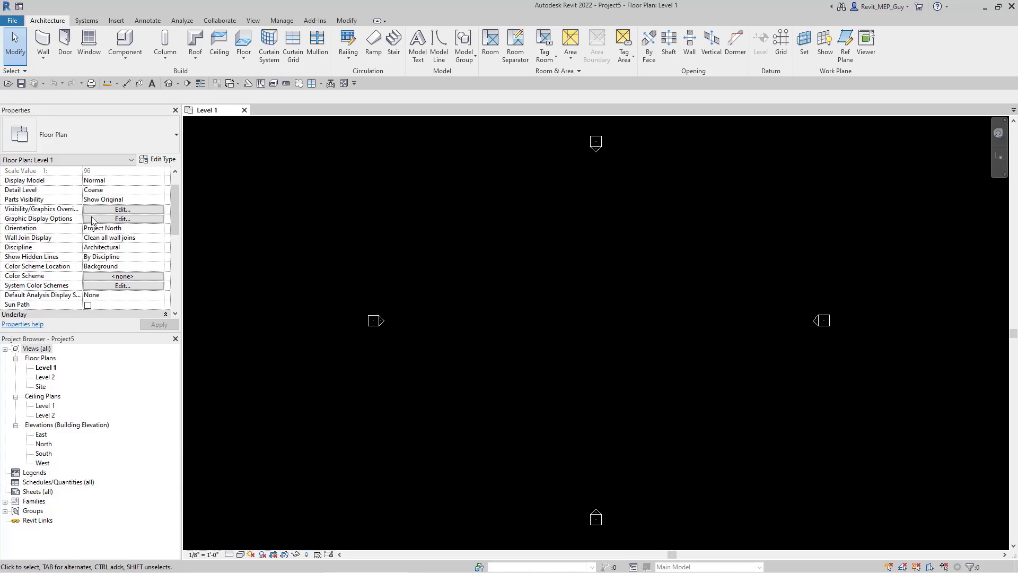
click(127, 248)
click(159, 248)
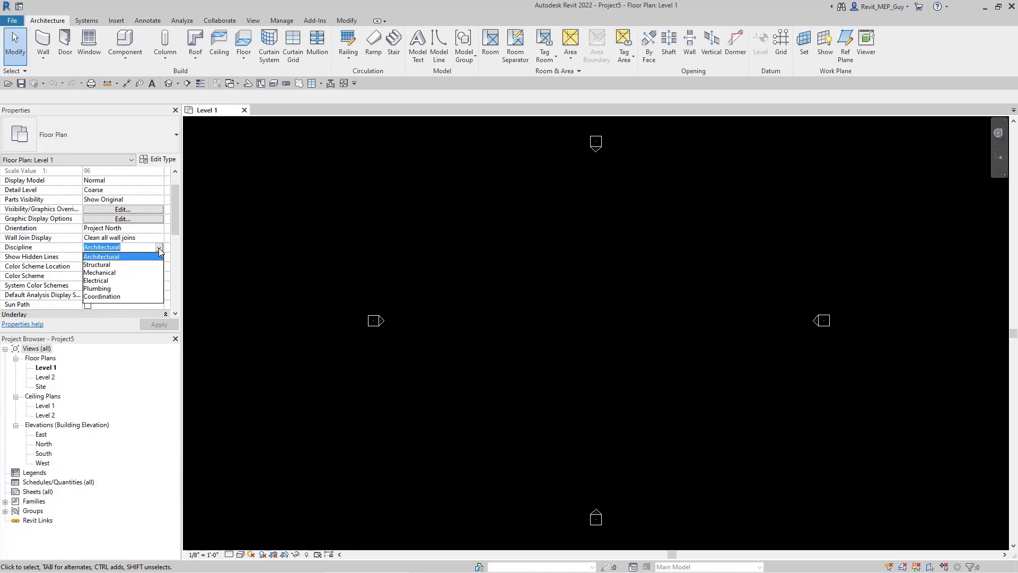
click(103, 288)
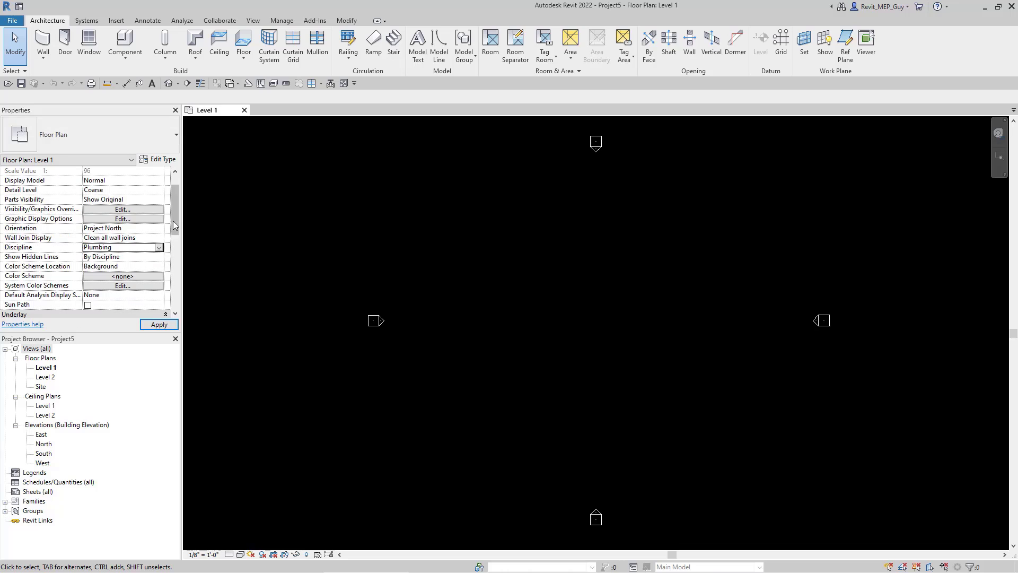
In the Level 1 floor plan's view range, set the top to Level Above (Level 2).
drag(173, 221, 172, 272)
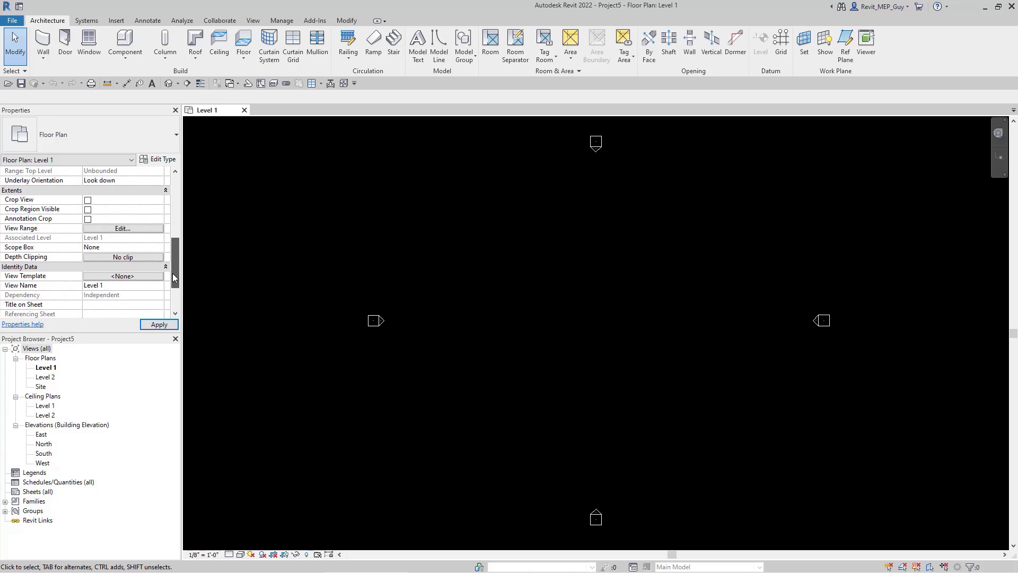
click(137, 228)
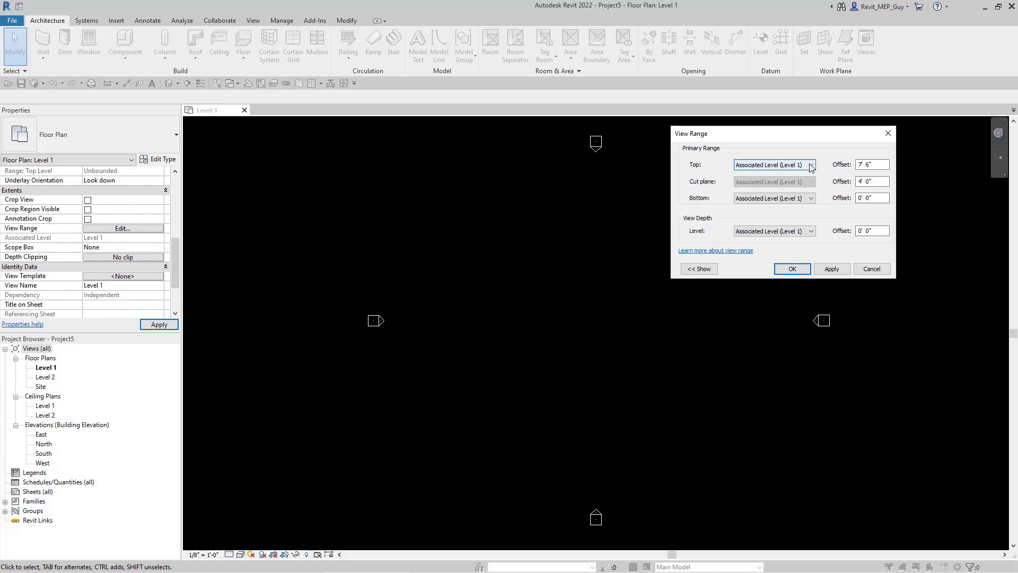
click(801, 167)
click(792, 184)
click(876, 164)
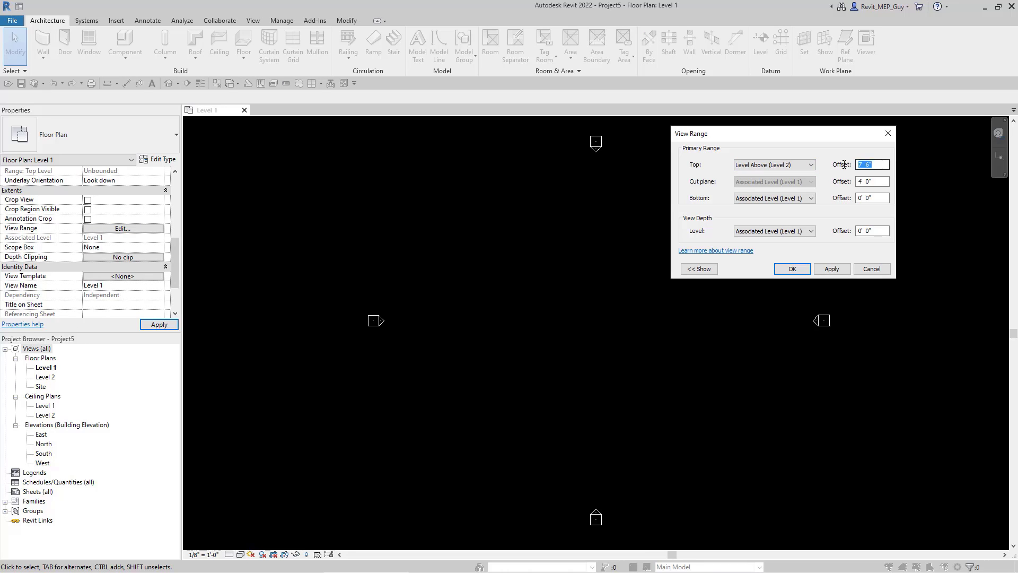
click(792, 268)
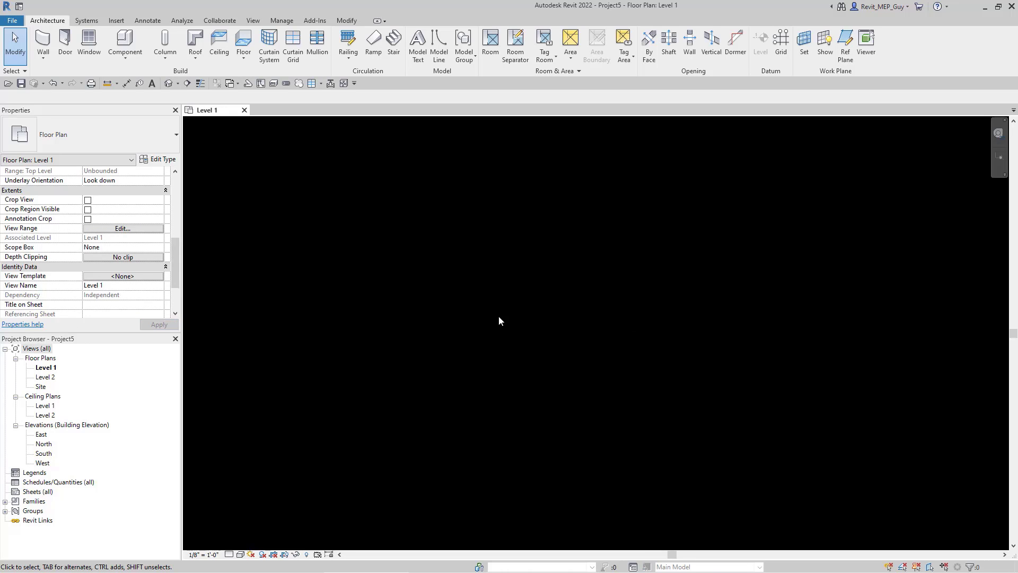
Draw a single horizontal 4" pipe at a middle elevation of 9' 0" in the Level 1 plan, and end pipe placement.
click(95, 23)
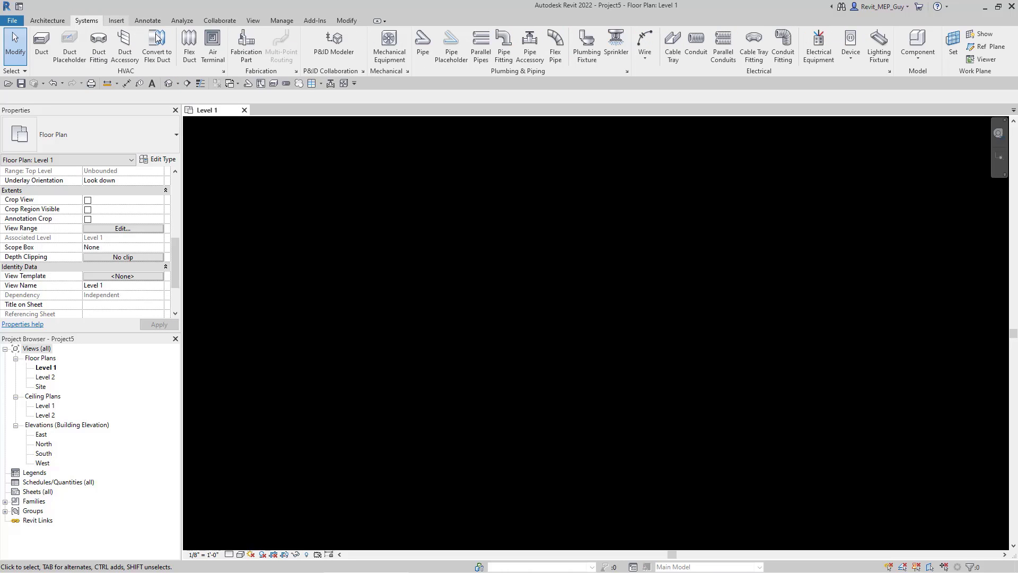
click(522, 268)
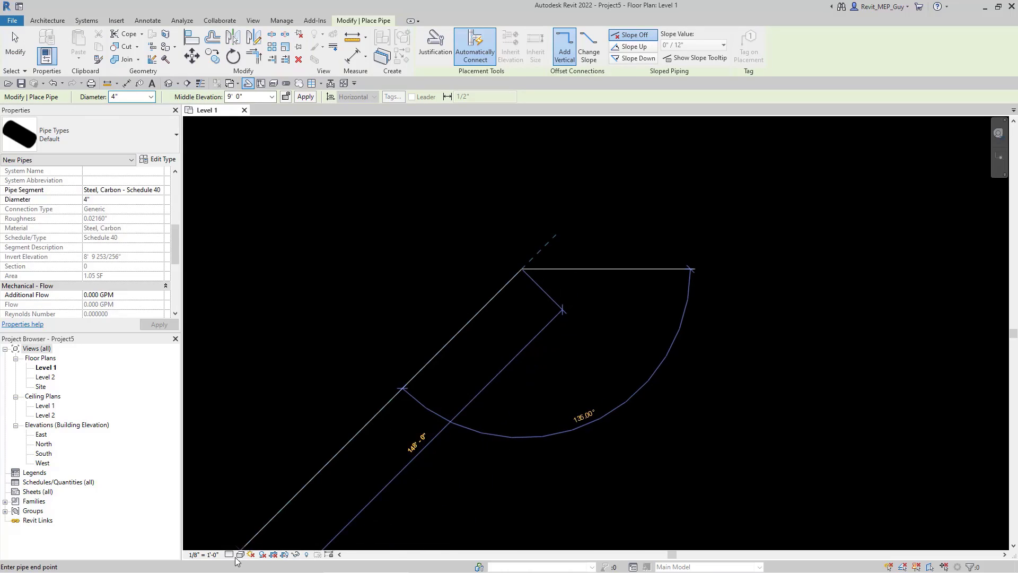
key(Escape)
key(Escape)
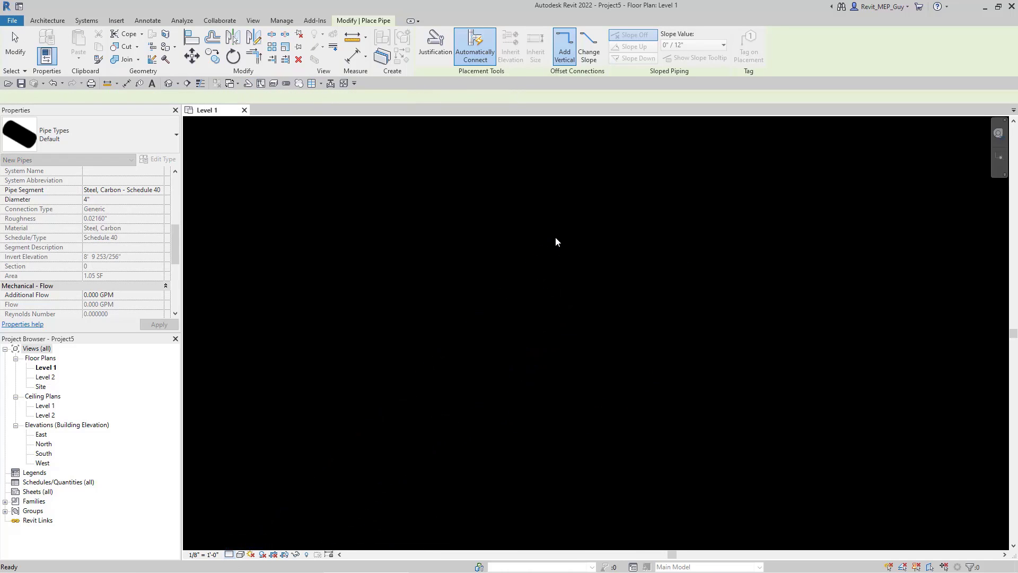
click(552, 276)
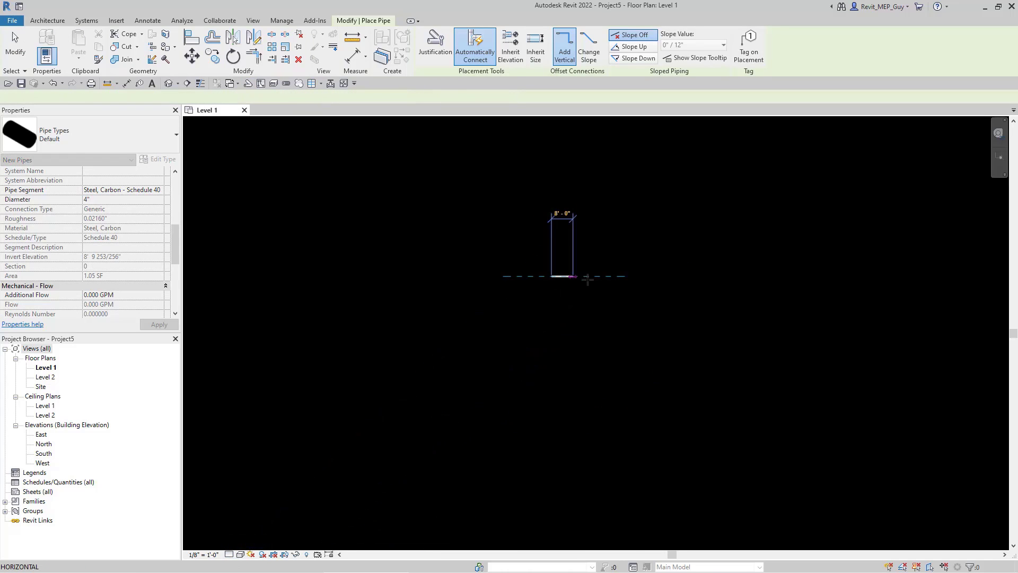
click(618, 298)
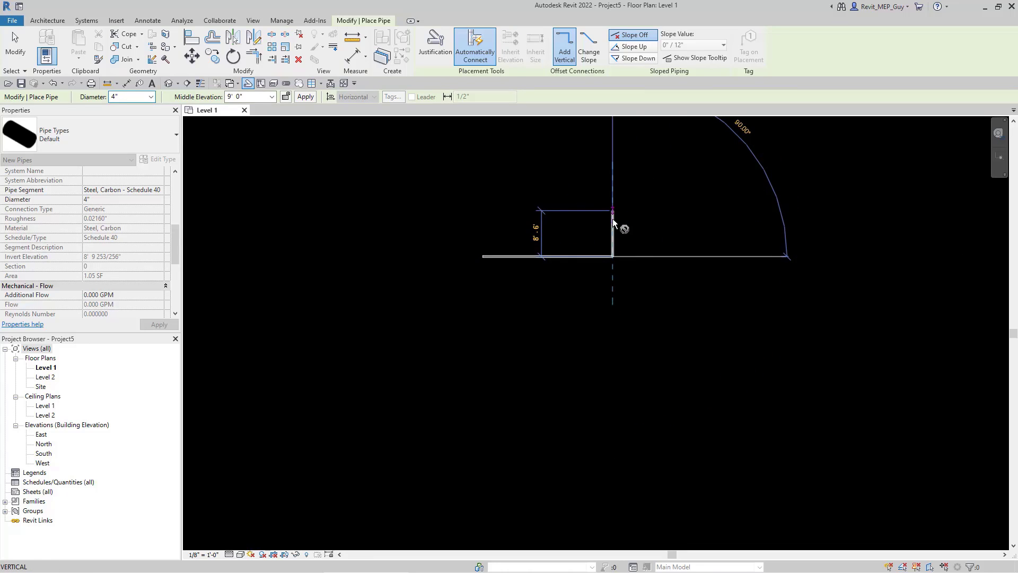
key(Escape)
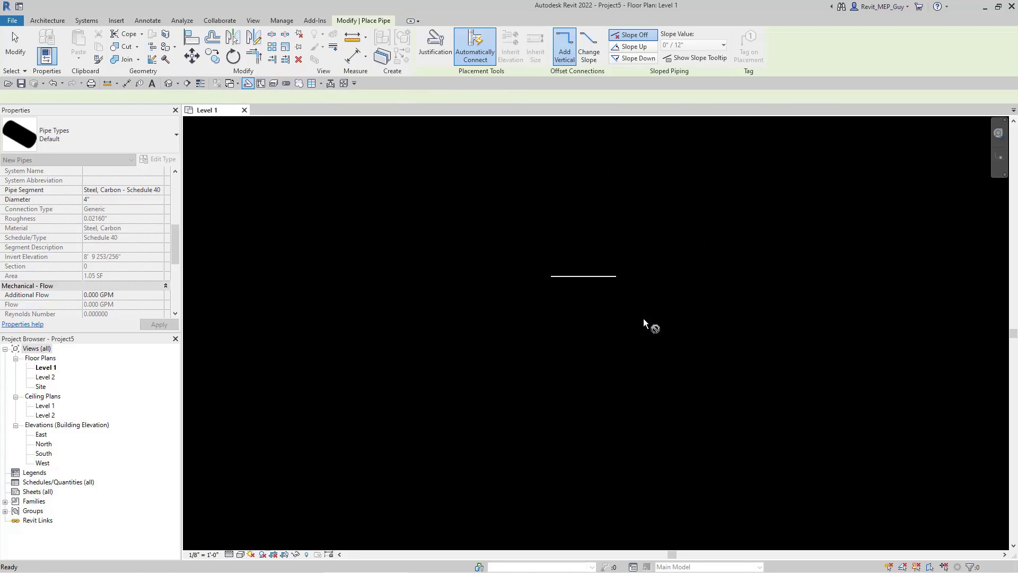
key(Escape)
scroll(594, 279, up, 3)
middle_drag(608, 290, 605, 334)
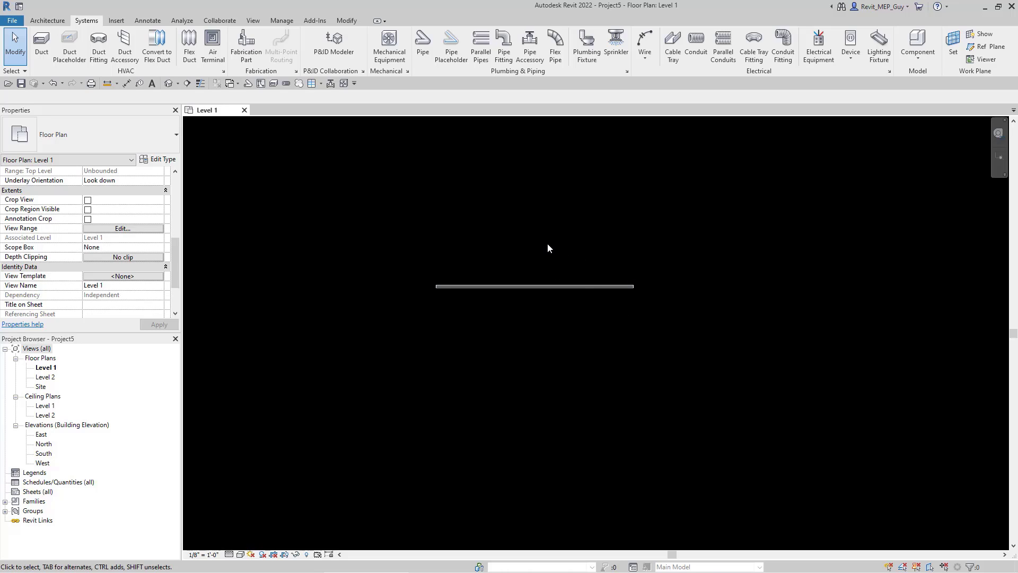
Create another new project from the Plumbing-Default.rte template in the English-Imperial folder.
click(15, 21)
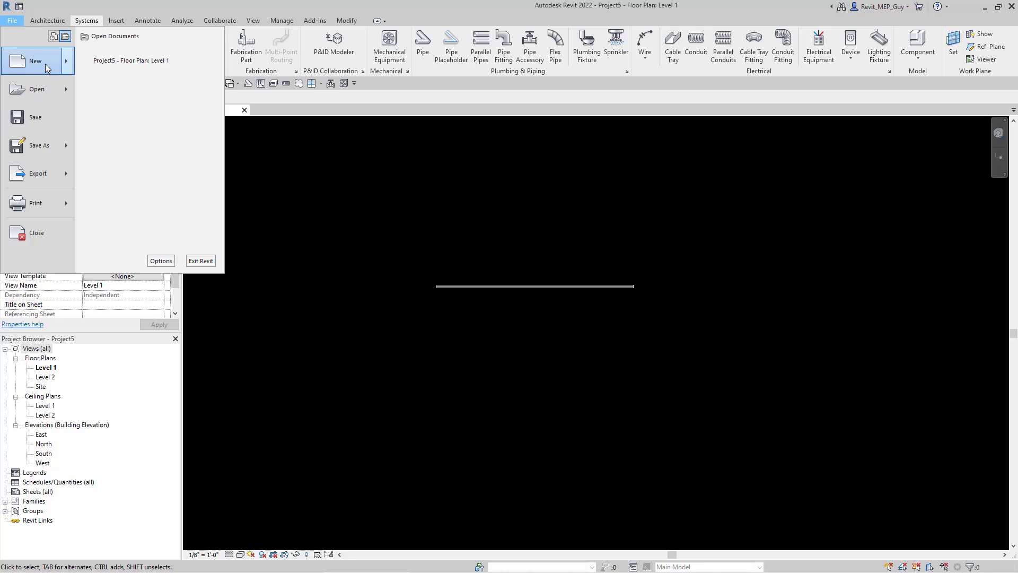
click(45, 63)
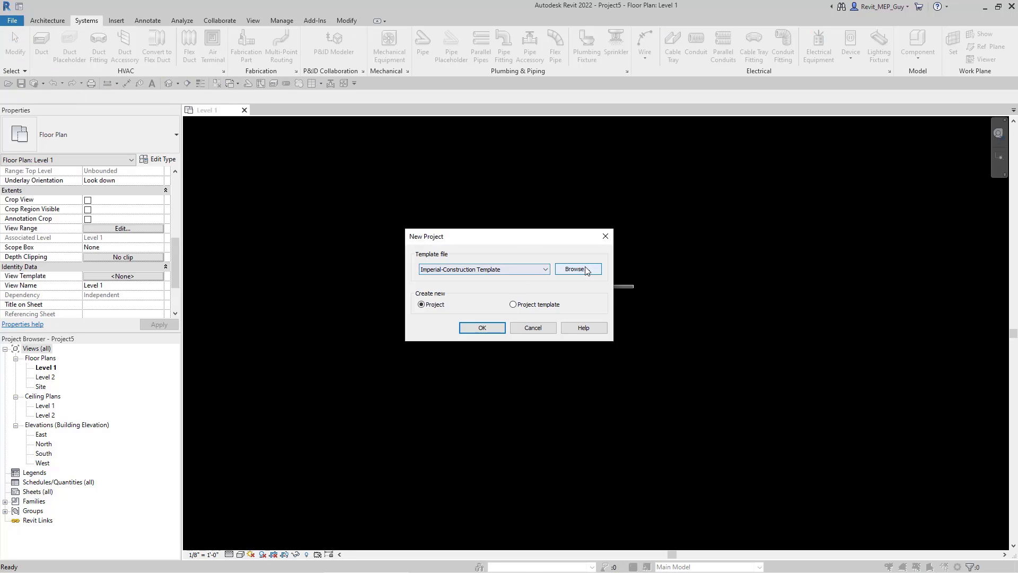
click(578, 269)
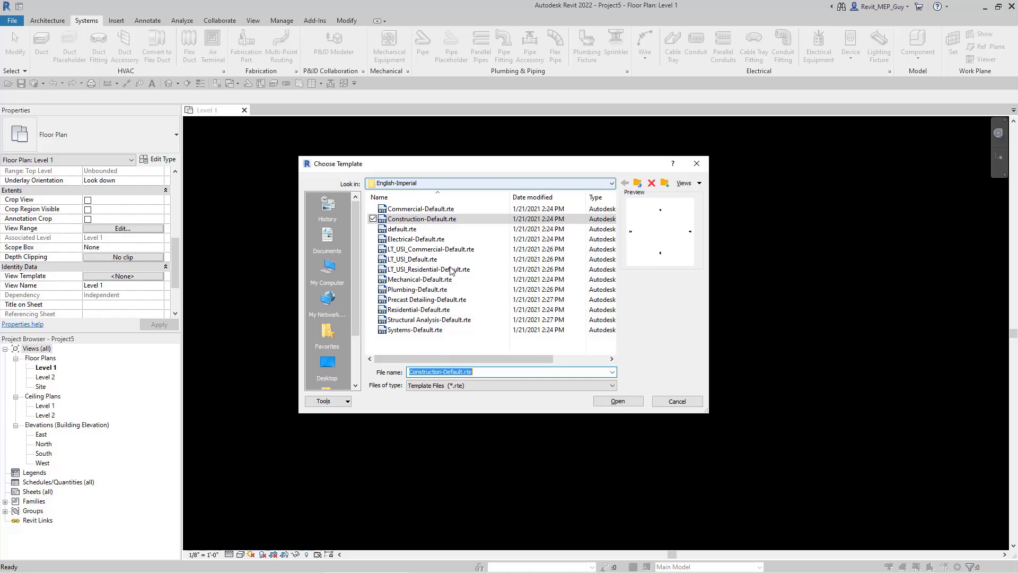
click(431, 290)
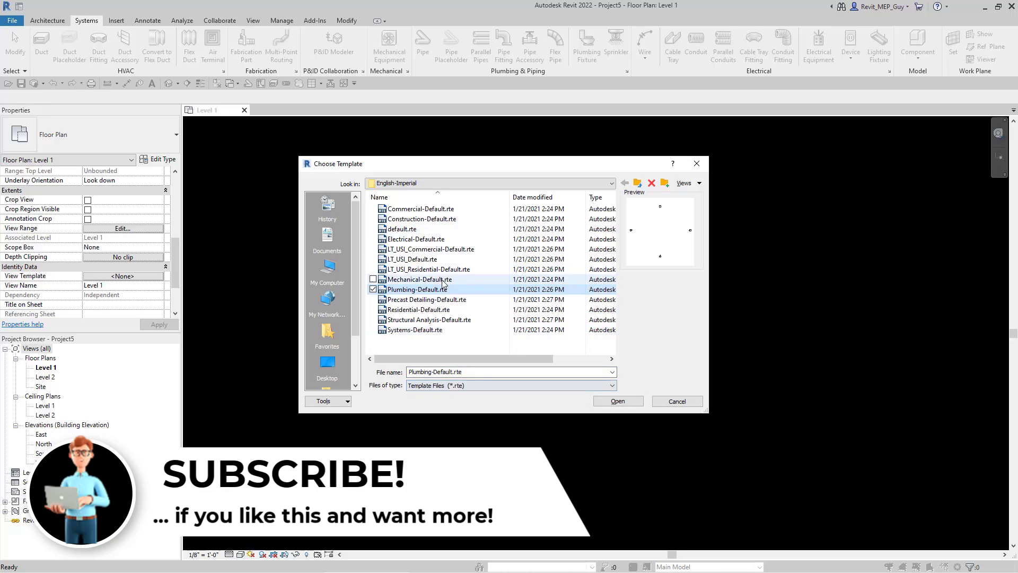
click(620, 402)
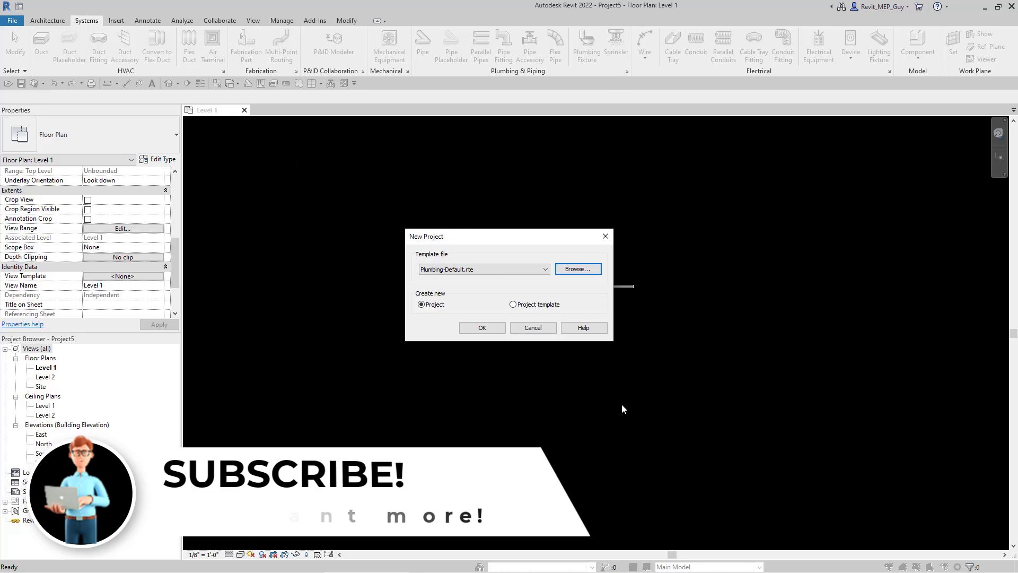
click(492, 326)
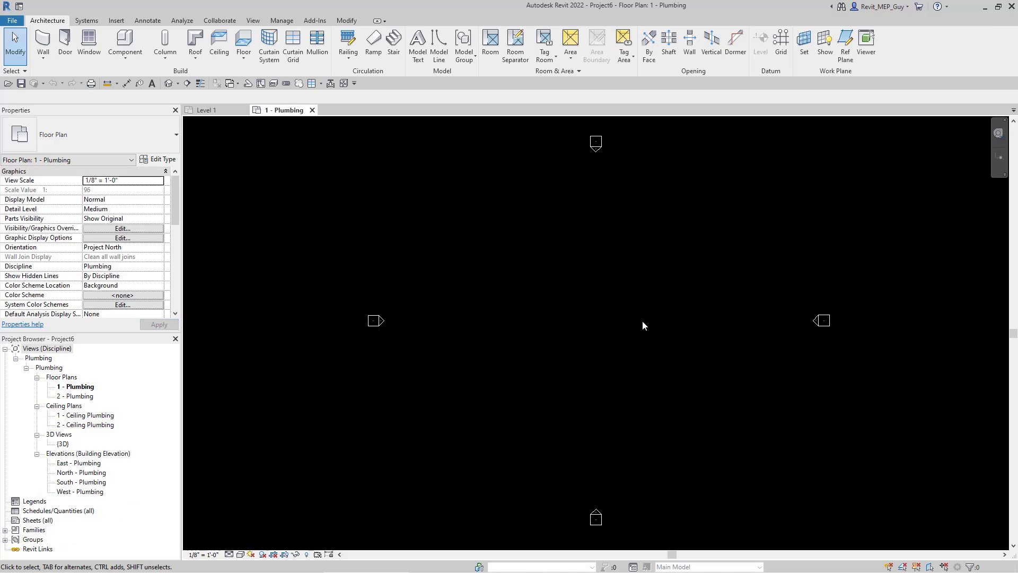
Start placing a 4" Standard pipe in the 1 - Plumbing plan, and set the view's detail level to Fine.
click(87, 21)
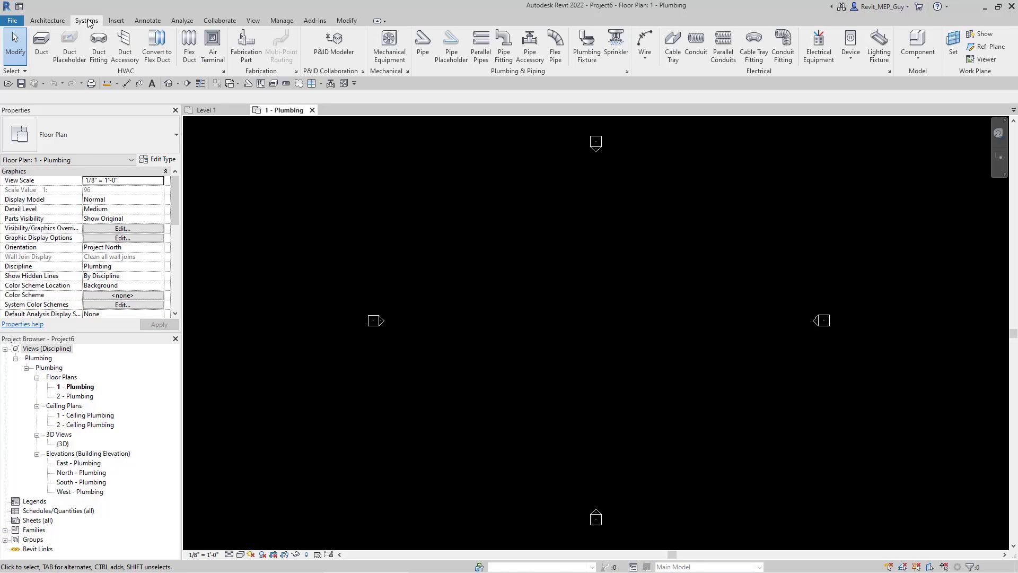
key(p)
key(i)
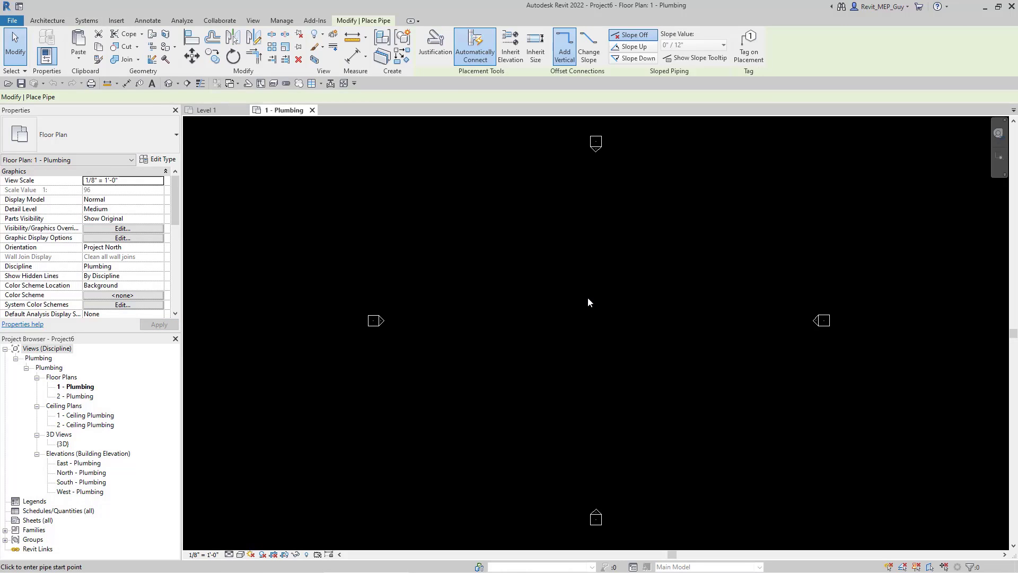
click(583, 293)
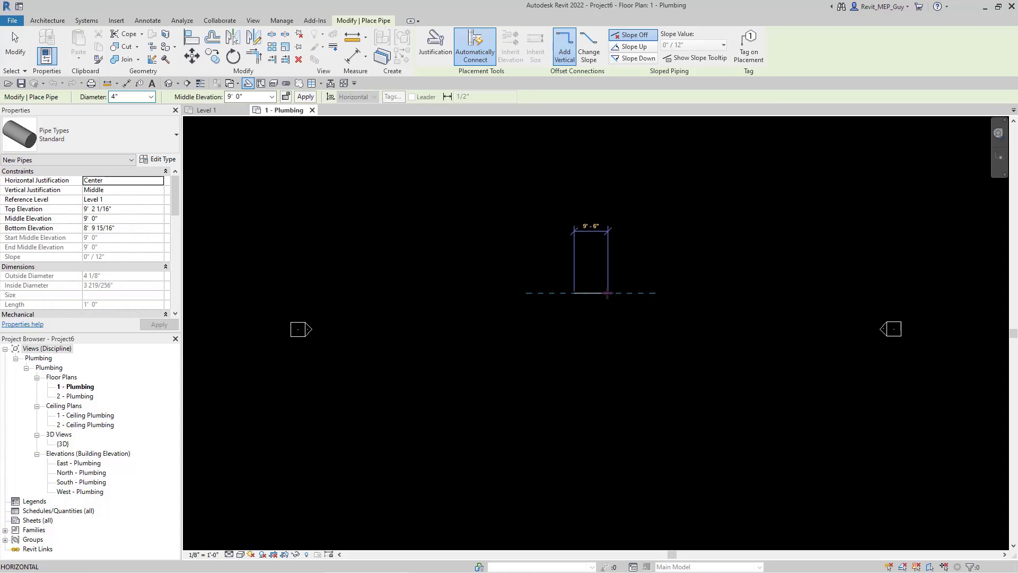
click(455, 292)
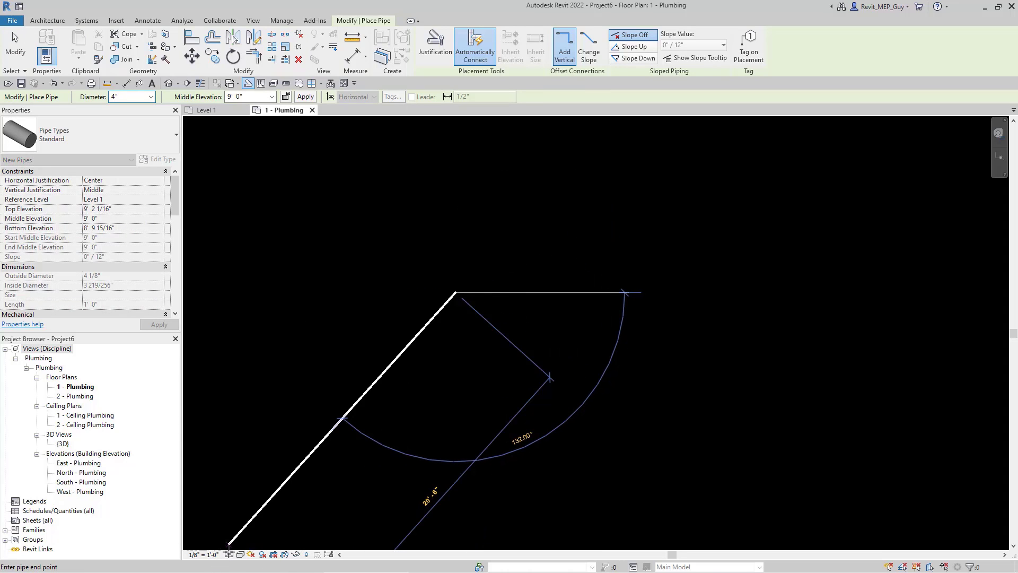
click(229, 554)
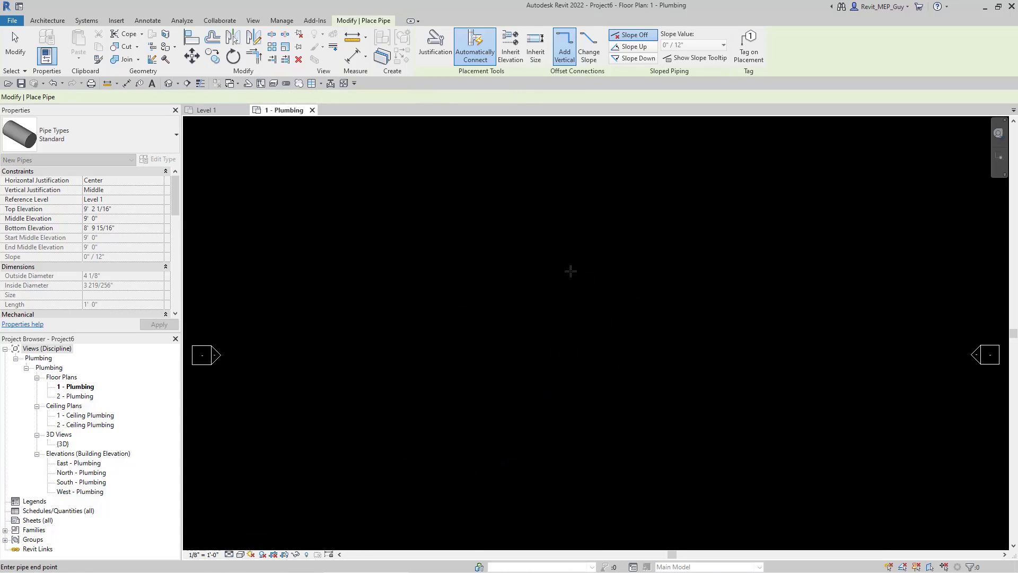
Draw a 4" pipe run at 9' 0" middle elevation: about 8 ft horizontally, a 90° turn down the plan, and a second horizontal segment.
click(563, 271)
scroll(596, 271, up, 3)
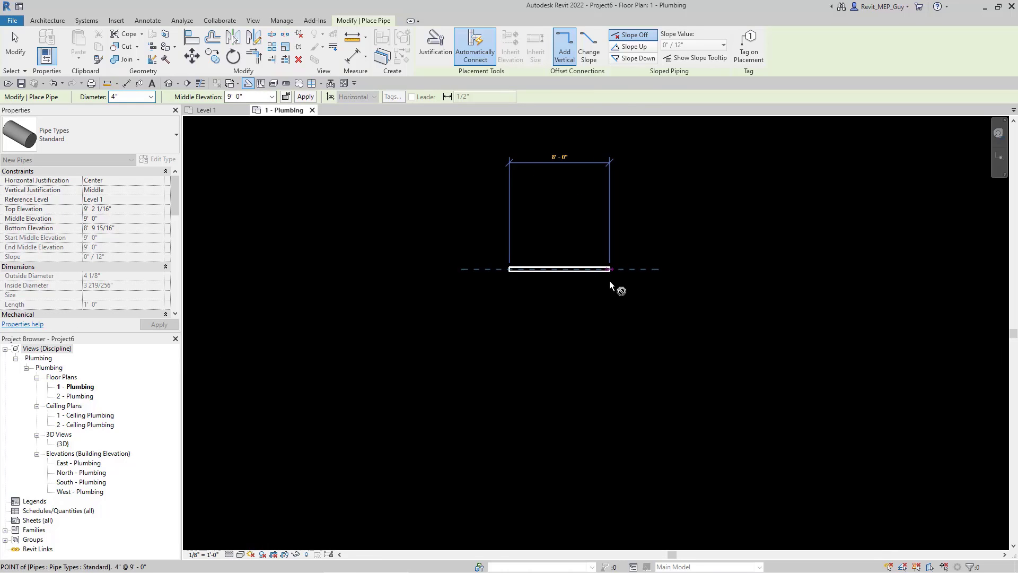
click(611, 281)
click(632, 347)
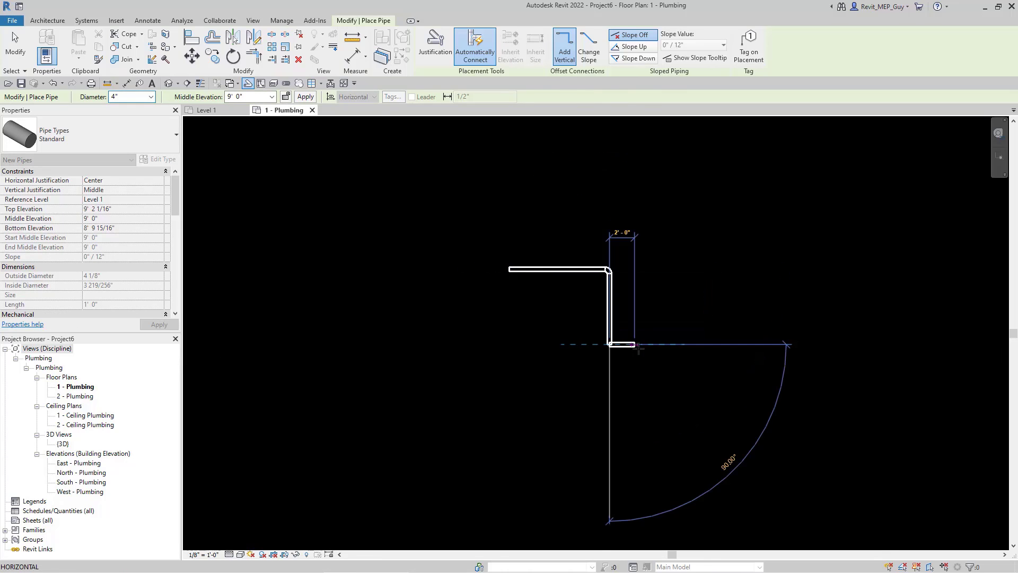
scroll(637, 346, up, 3)
click(708, 344)
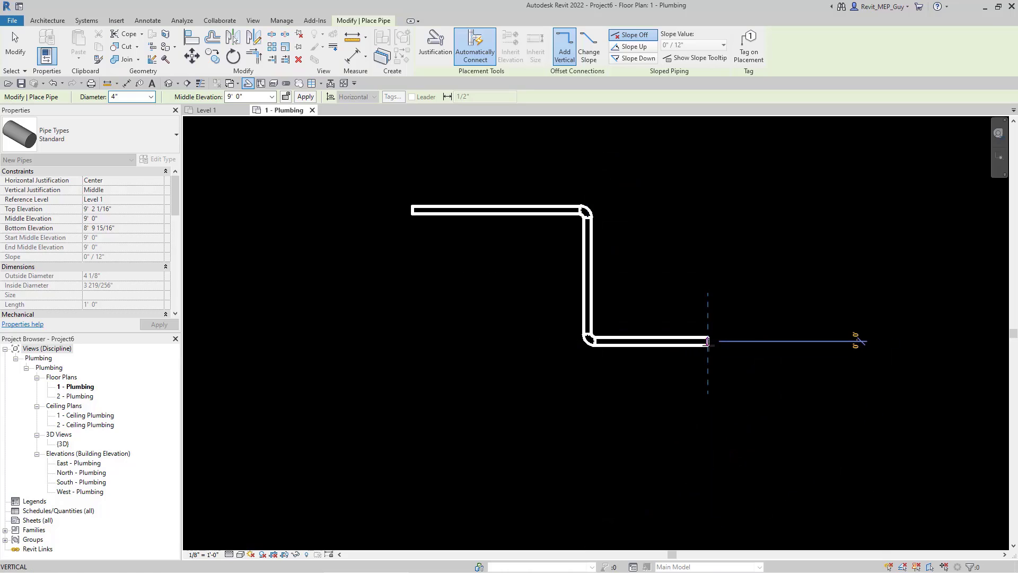
Continue the pipe run horizontally from its open end at a 6' 0" middle elevation, and end pipe placement.
click(252, 96)
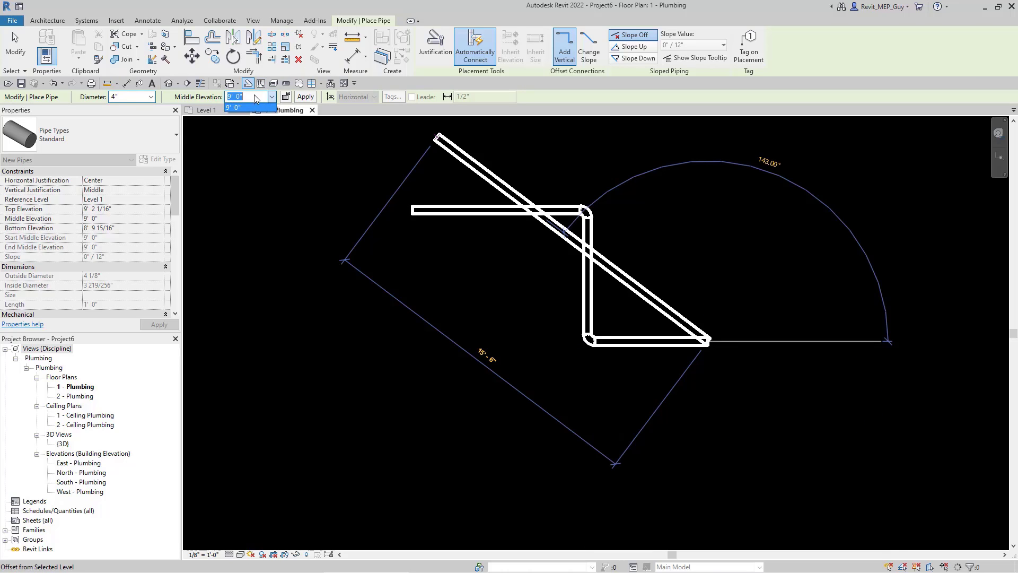
text(6)
key(Return)
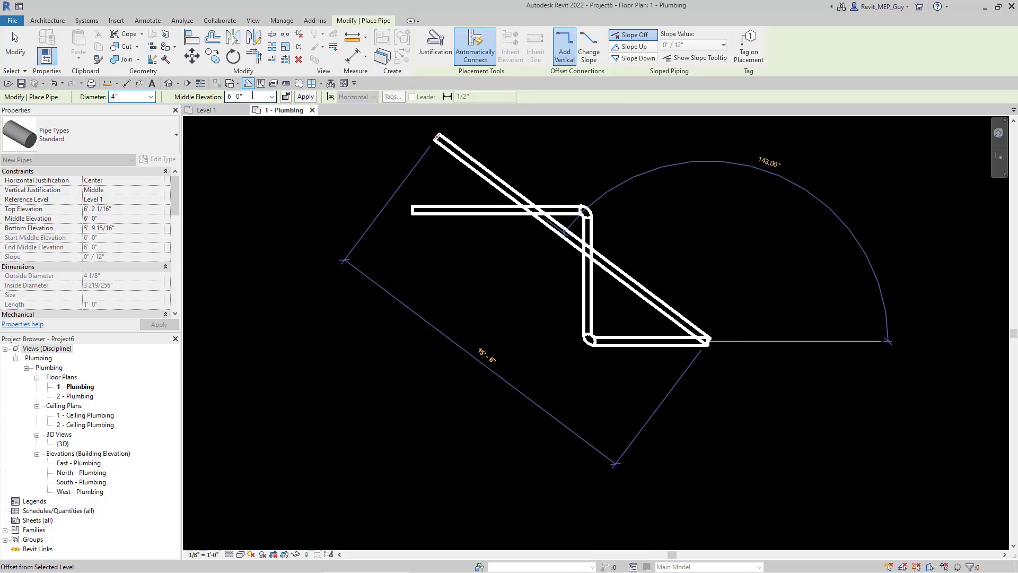
click(871, 392)
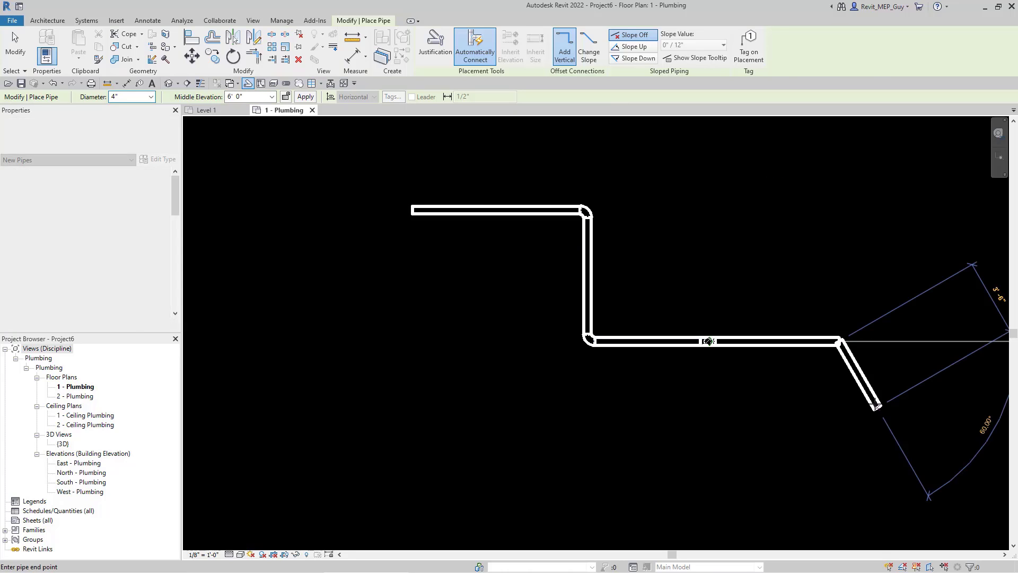
key(Escape)
key(Escape)
scroll(594, 413, down, 1)
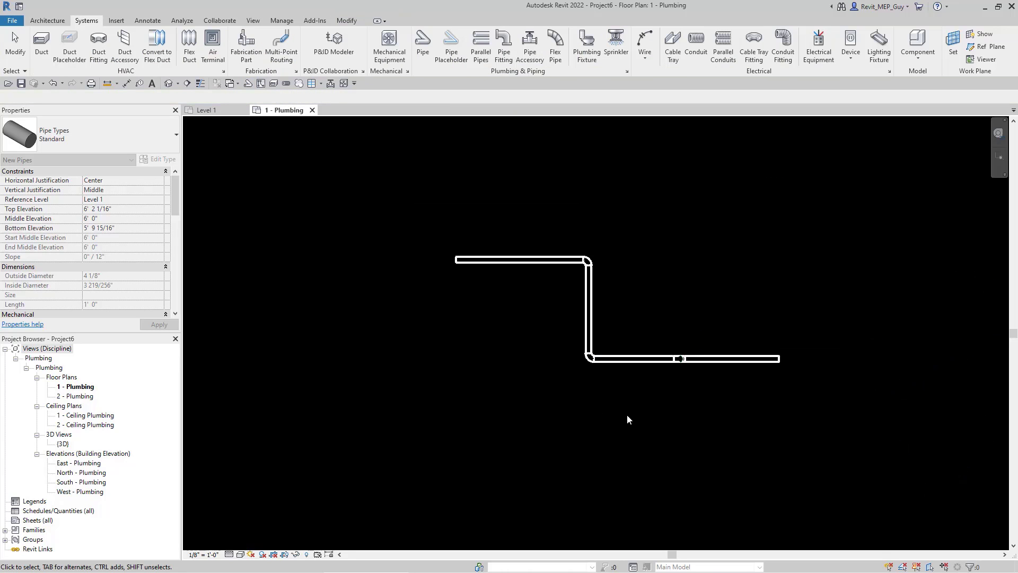
Show the whole pipe run in a 3D view with a section box around it, and set that view's detail level to Fine.
drag(400, 203, 841, 421)
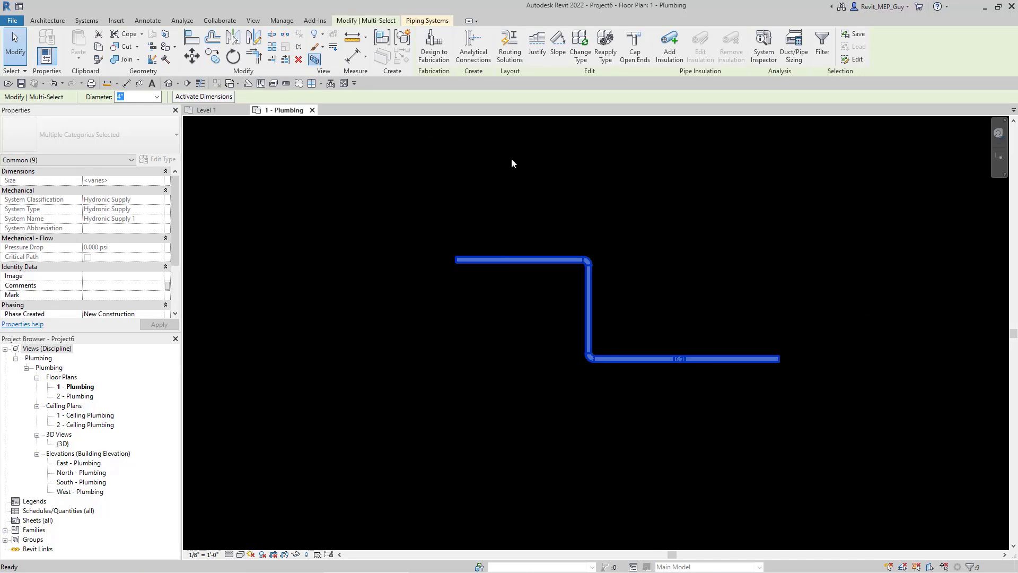
key(Delete)
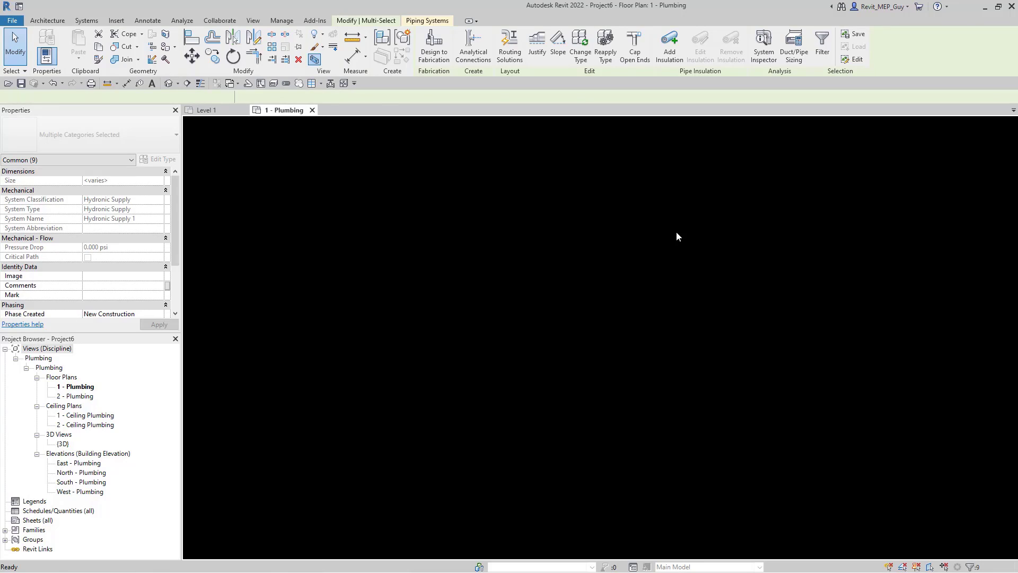
key(3)
key(d)
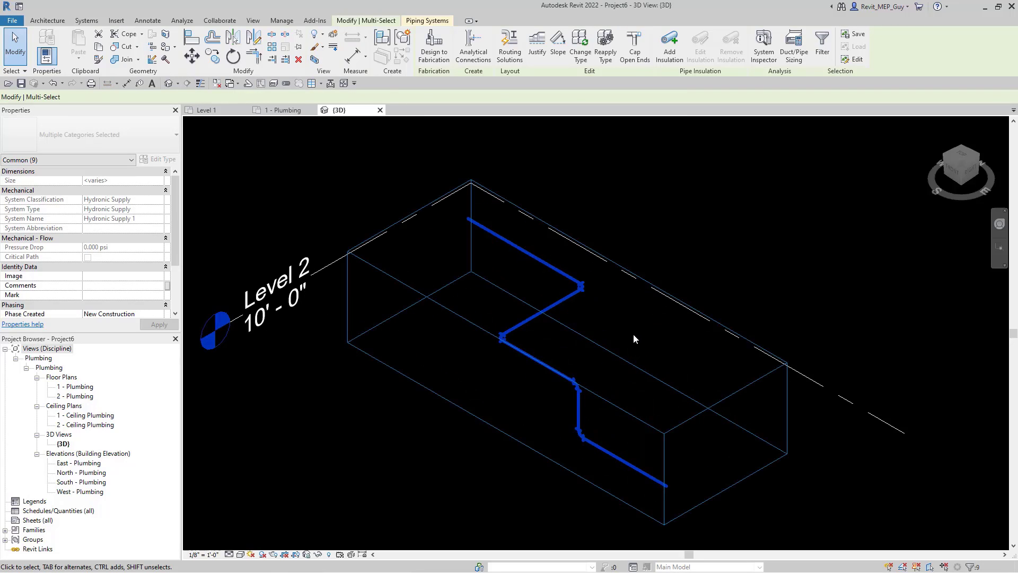
click(676, 366)
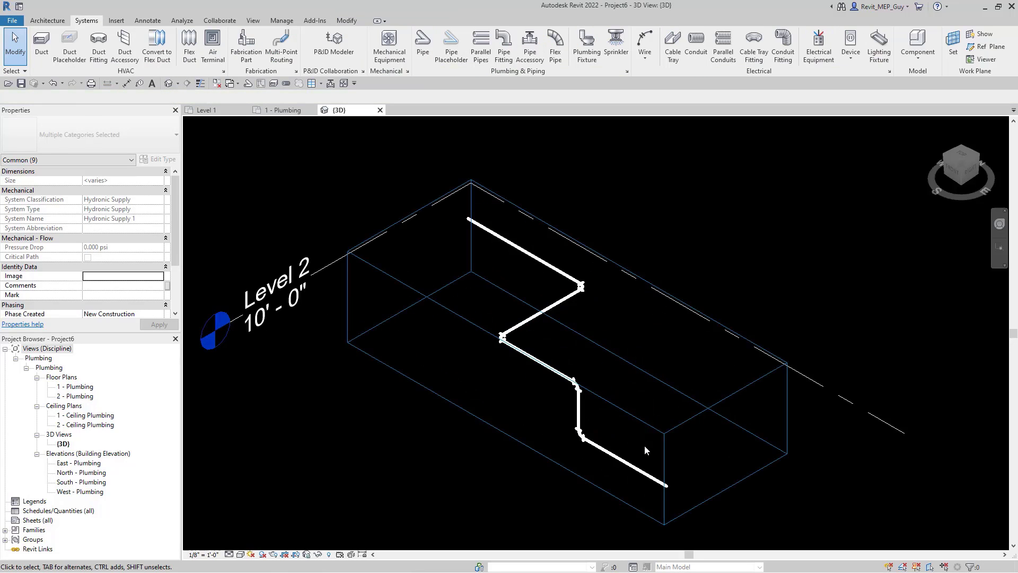
click(230, 554)
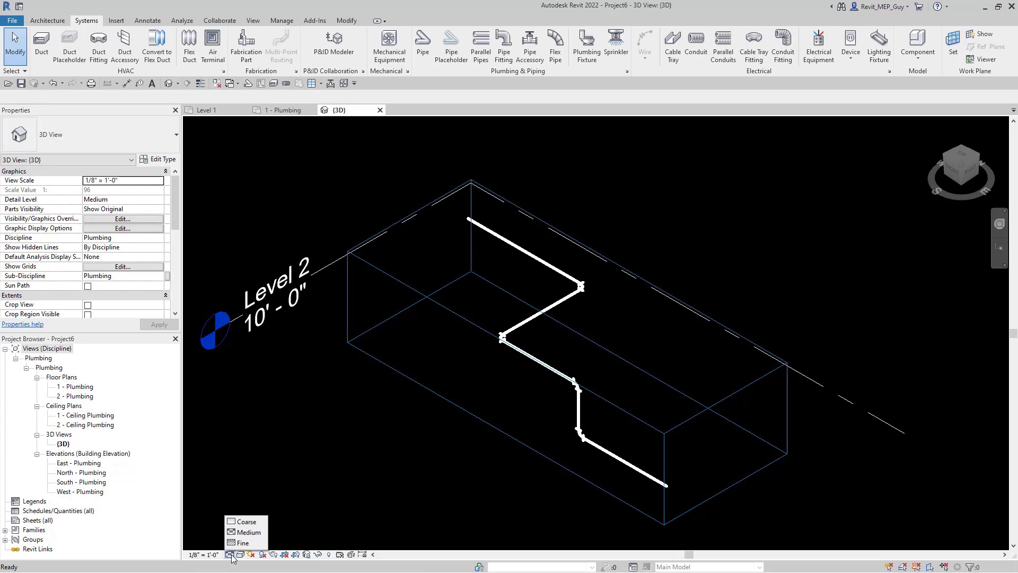
click(236, 546)
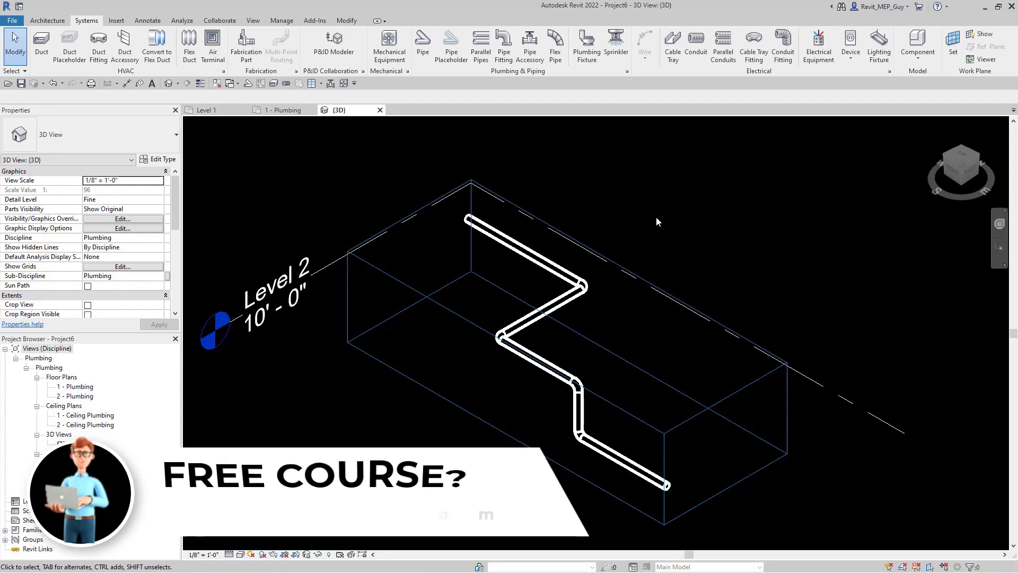
Examine the routing preferences of the Default pipe type in the architectural project's Level 1 plan, and close them without changes.
click(283, 110)
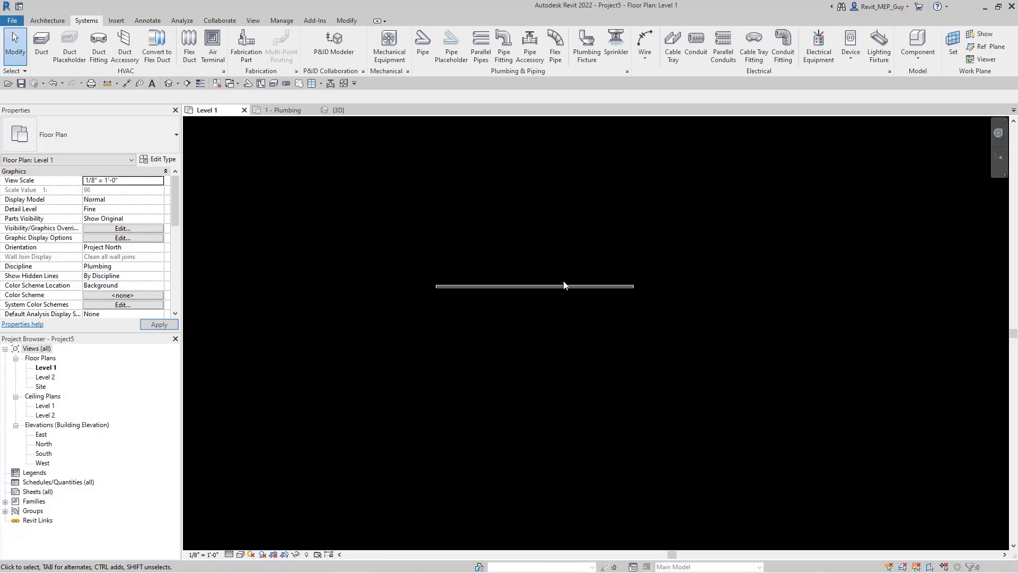
click(613, 406)
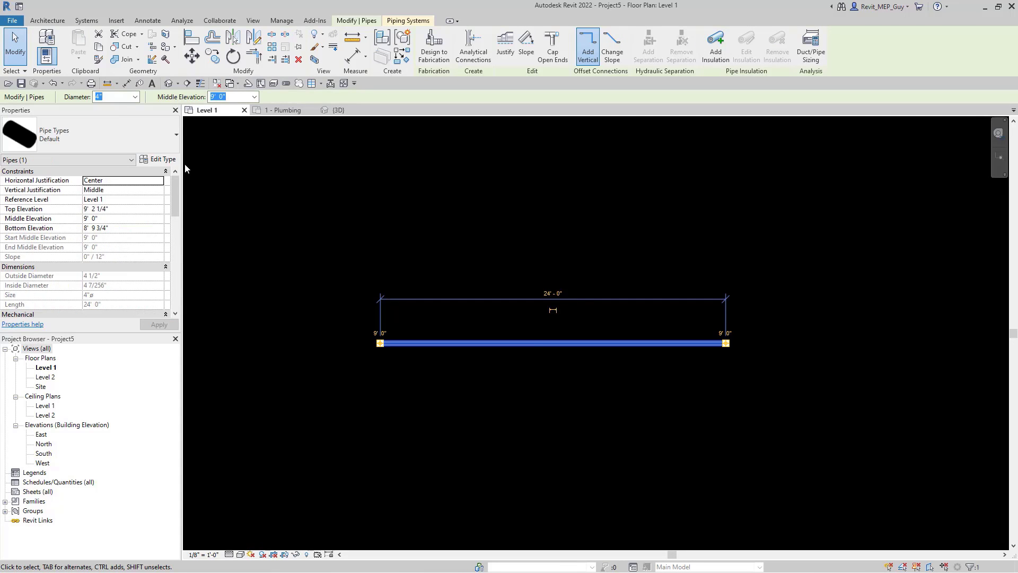
click(159, 159)
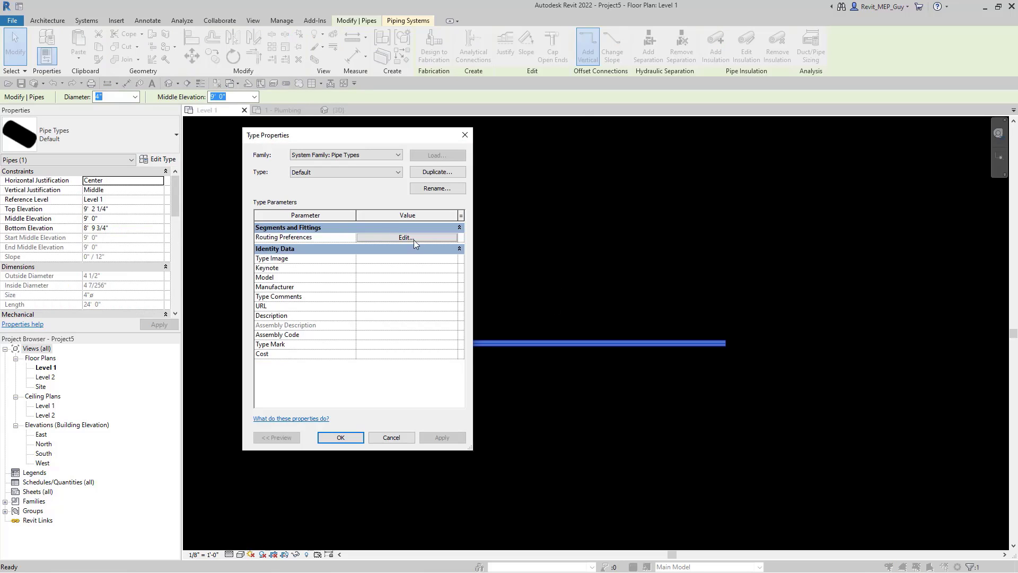
click(413, 238)
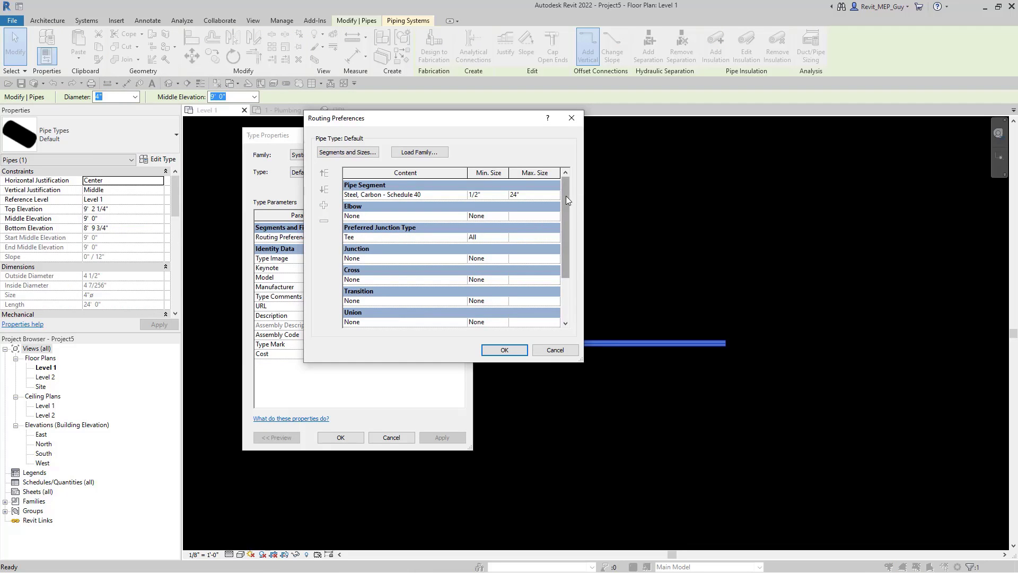
mouse_move(565, 199)
mouse_down()
mouse_move(565, 240)
mouse_move(574, 195)
mouse_up()
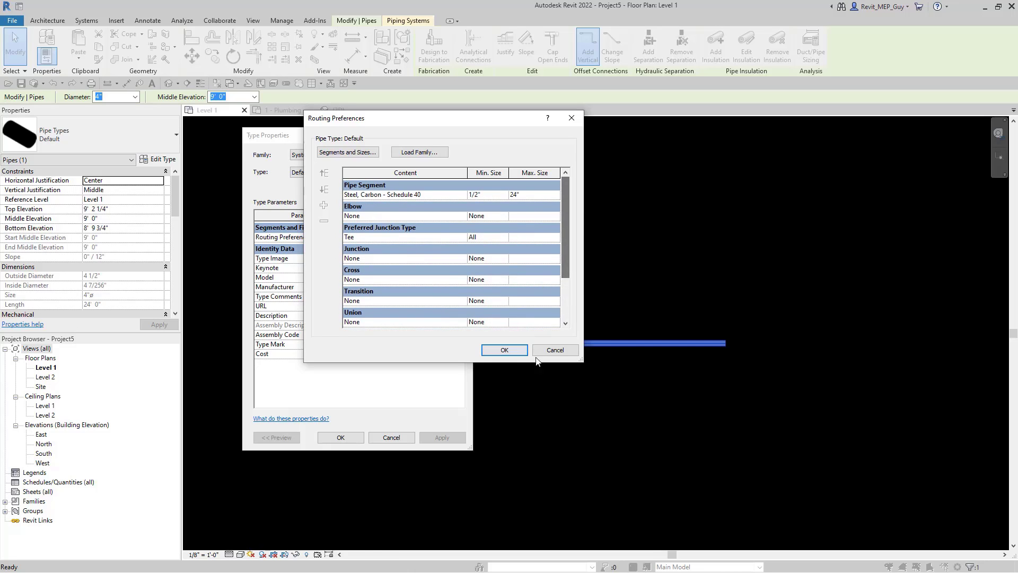
click(555, 350)
click(391, 437)
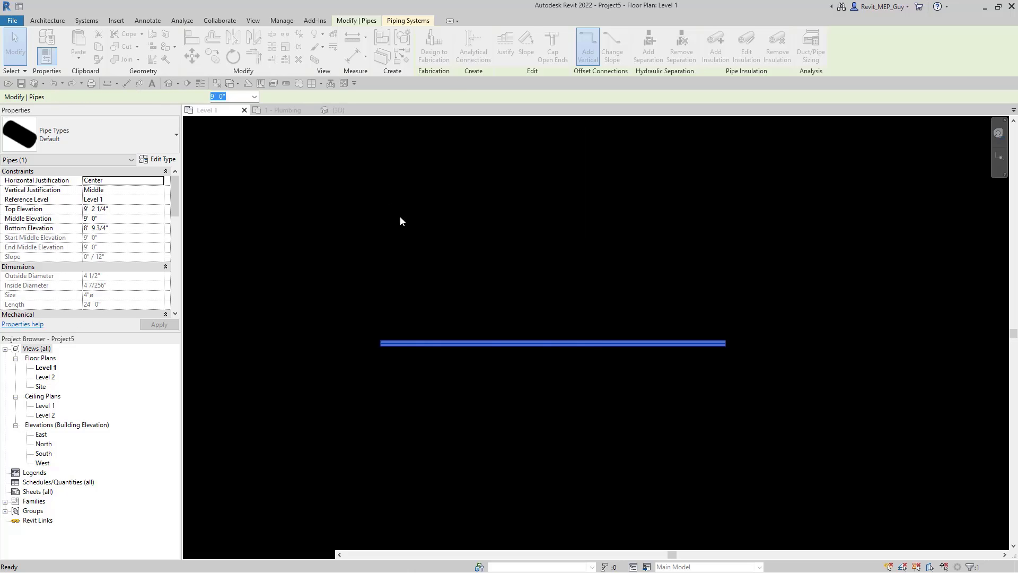
Draw a separate horizontal 4" Standard pipe 3' 0" long at 6' 0" middle elevation above the run in the 1 - Plumbing plan.
click(281, 110)
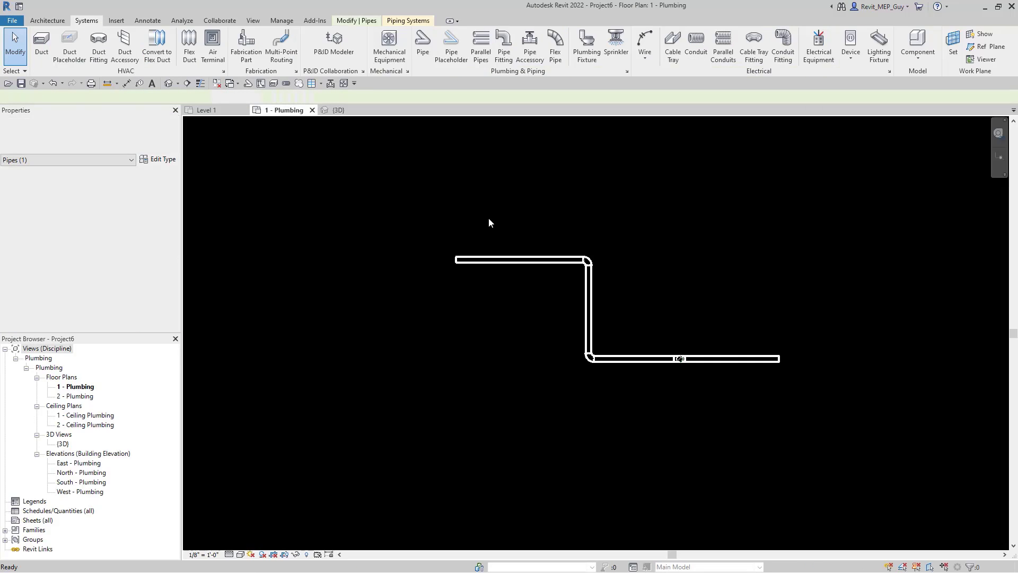
key(Escape)
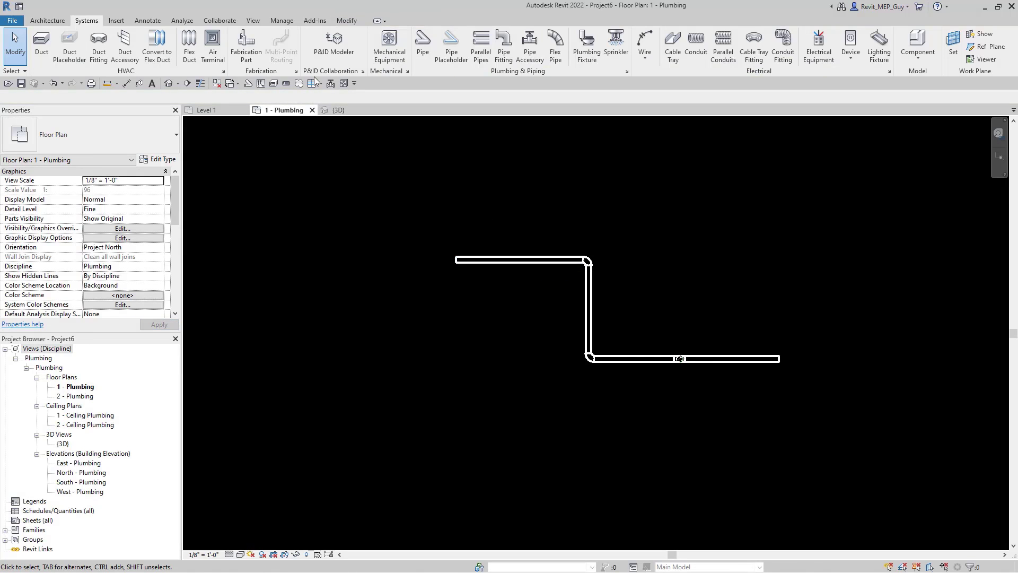
click(423, 42)
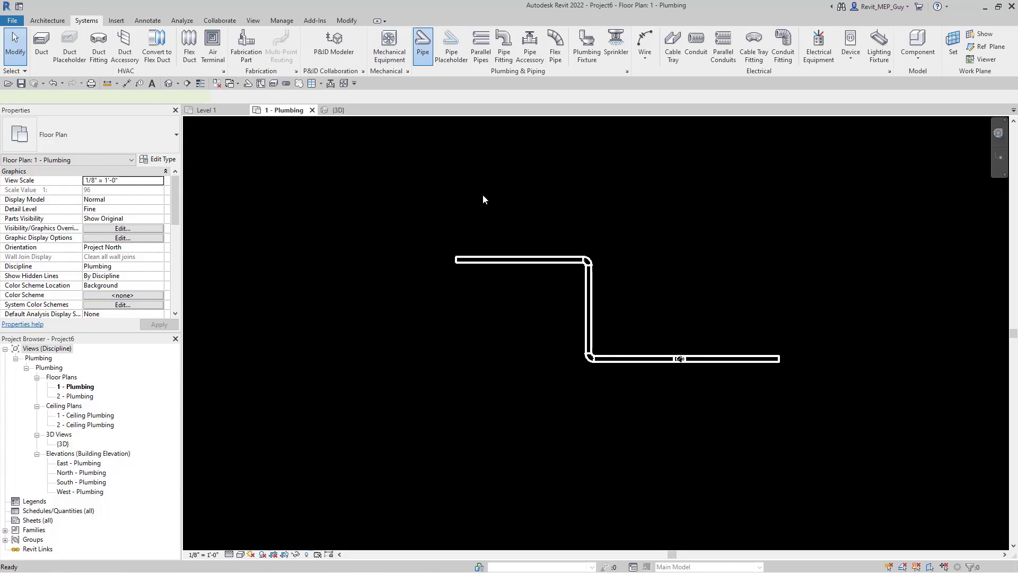
click(483, 194)
click(532, 195)
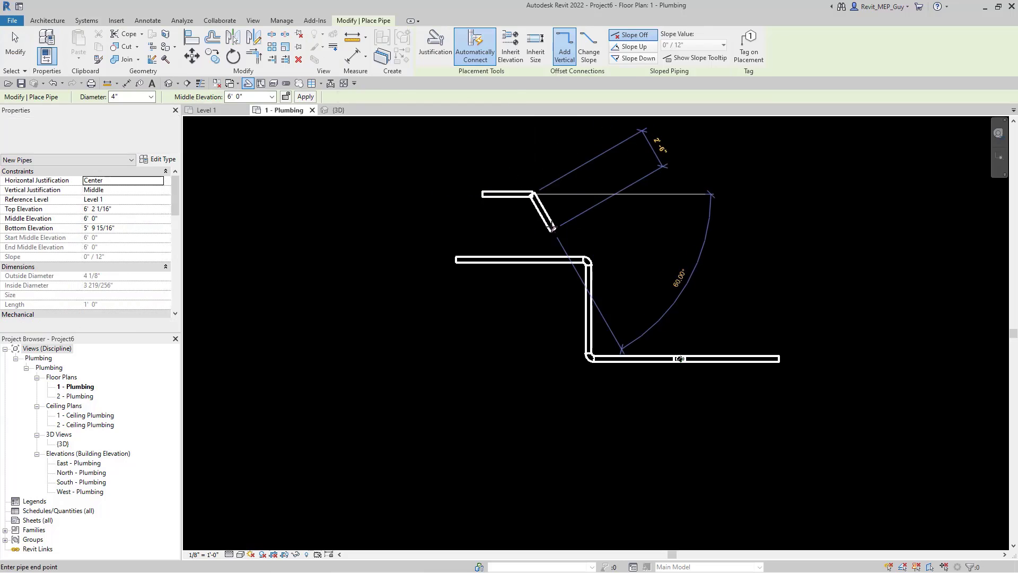
key(Escape)
key(Escape)
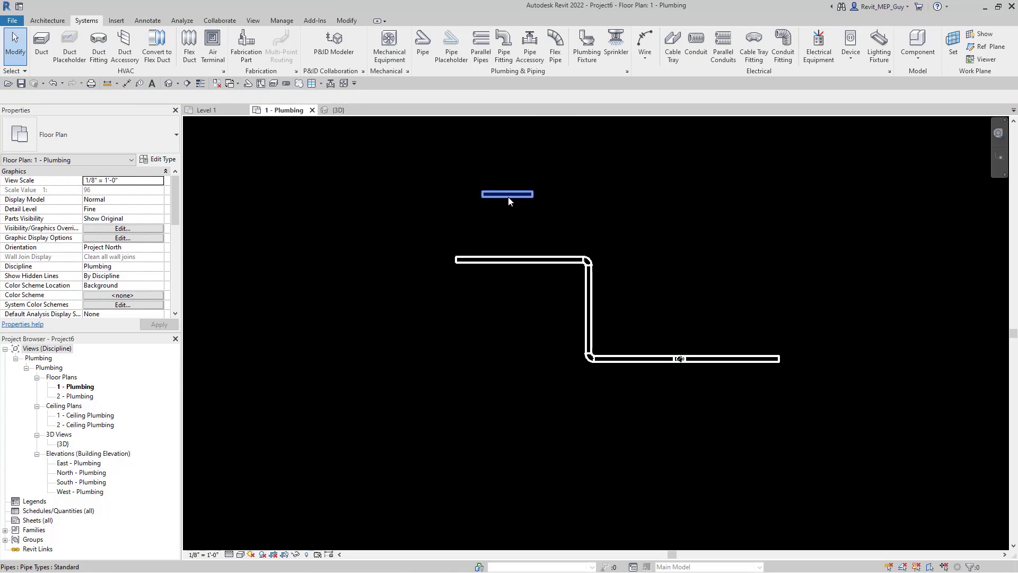
Copy the short Standard pipe into the architectural project's Level 1 plan, accepting the duplicate types and placing it above the long pipe.
click(533, 224)
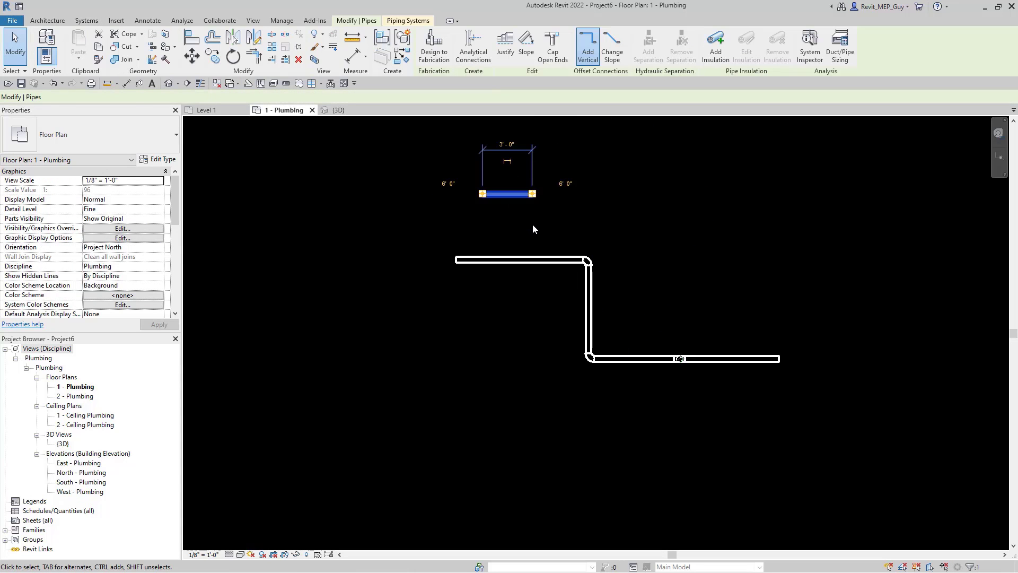
click(98, 48)
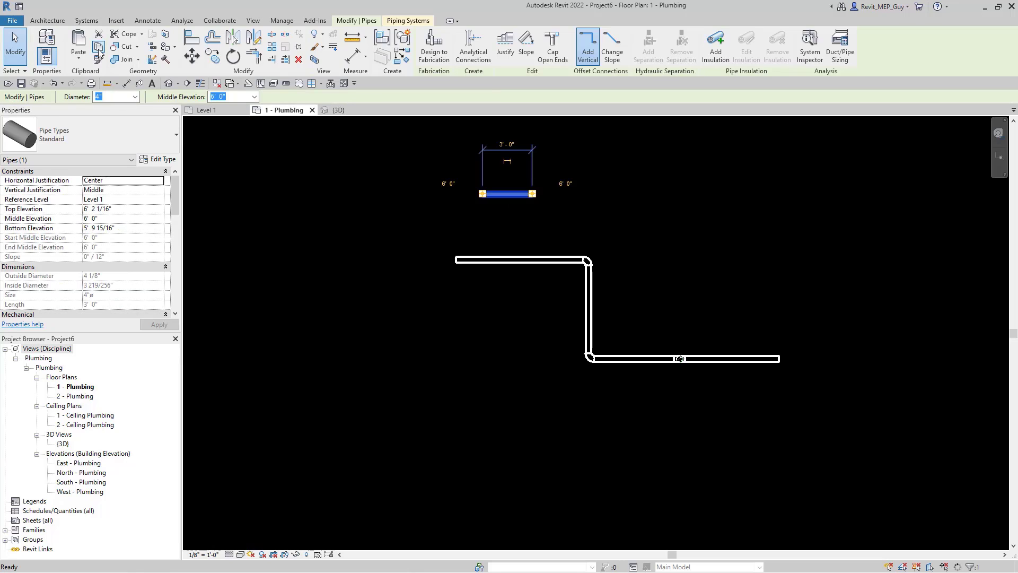
click(210, 110)
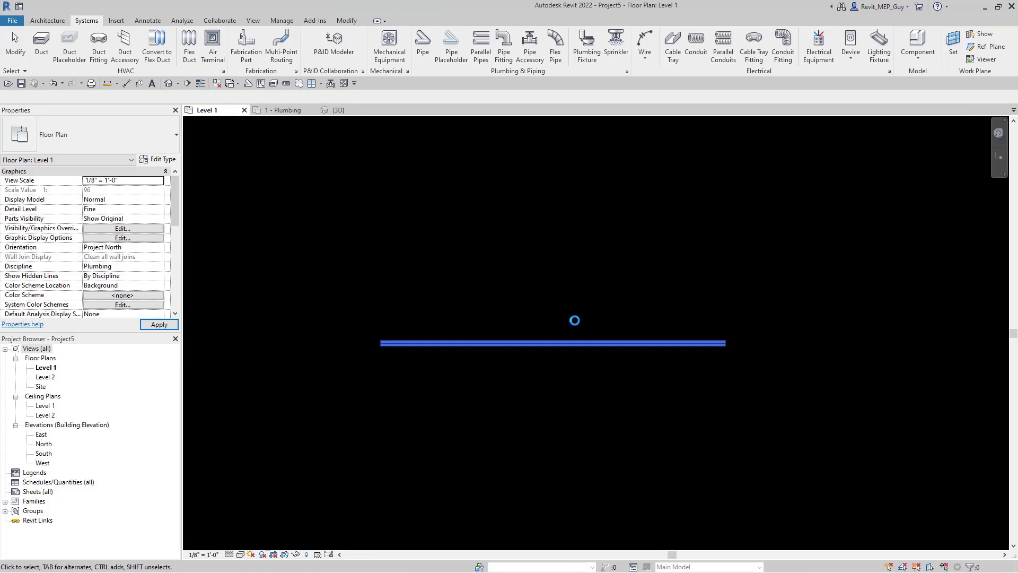
click(347, 20)
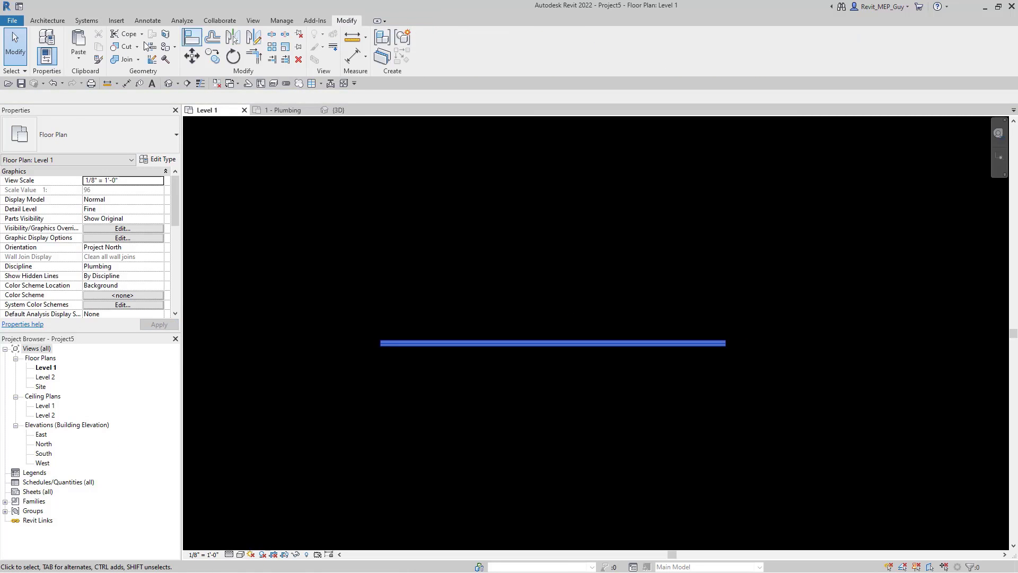
click(79, 52)
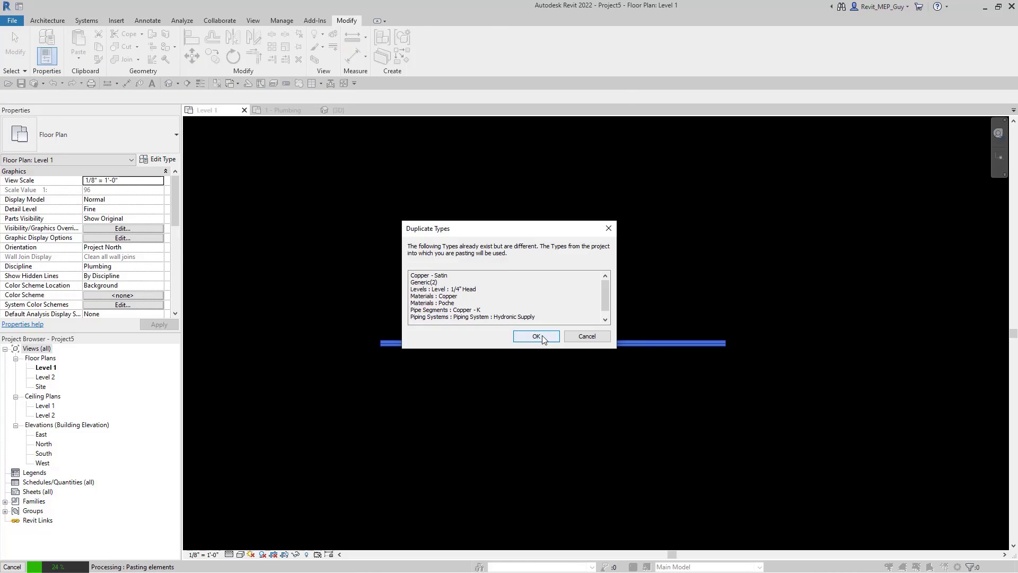
click(537, 336)
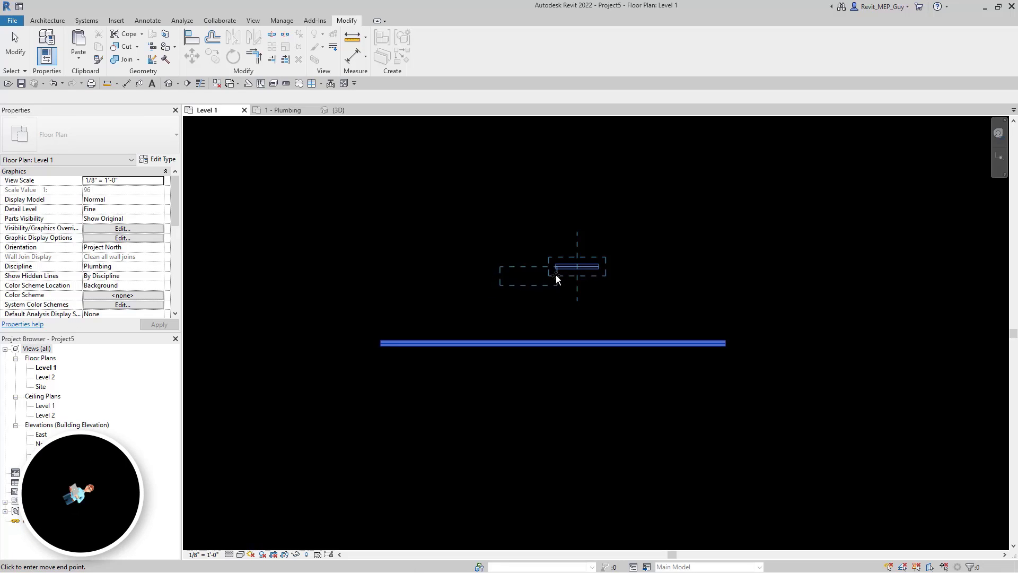
click(473, 279)
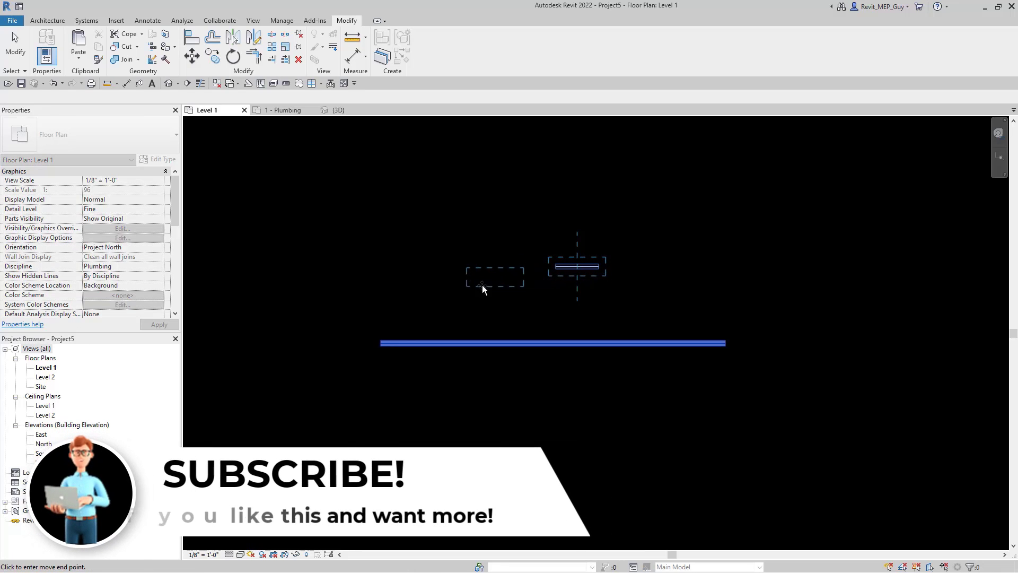
click(512, 306)
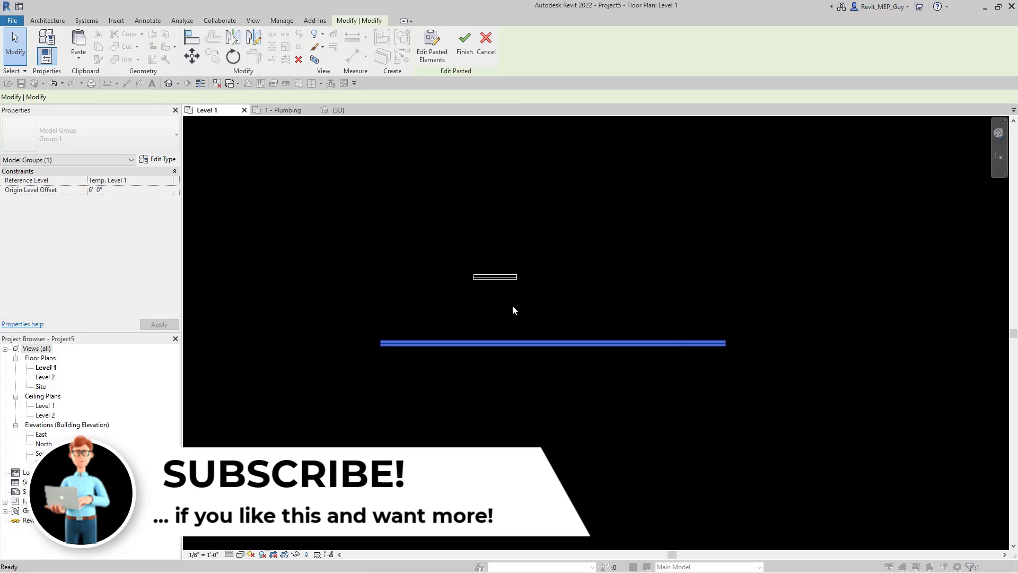
Examine the routing preferences of the pasted Standard pipe, close them without changes, and deselect the pipe.
click(504, 278)
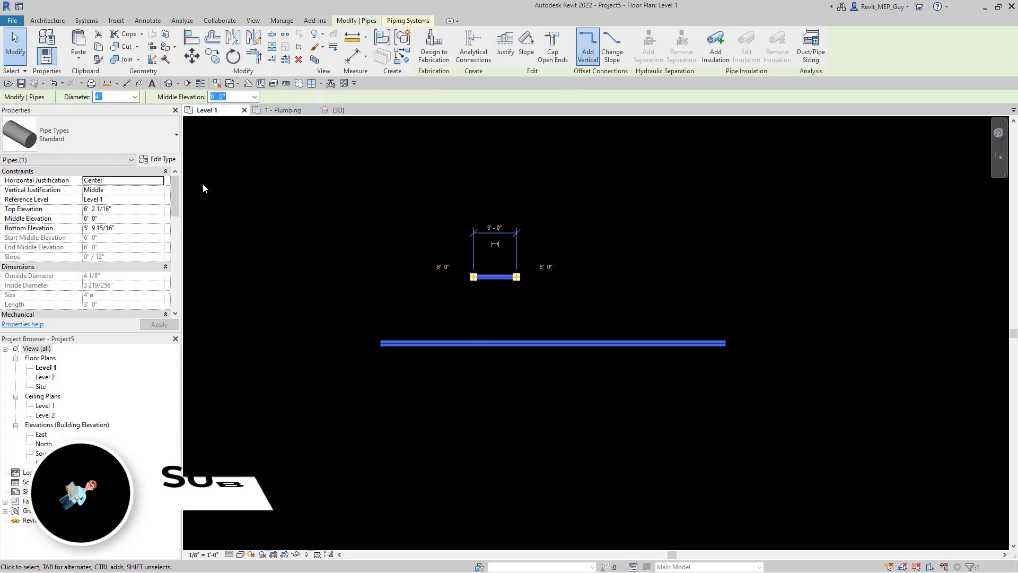
click(159, 160)
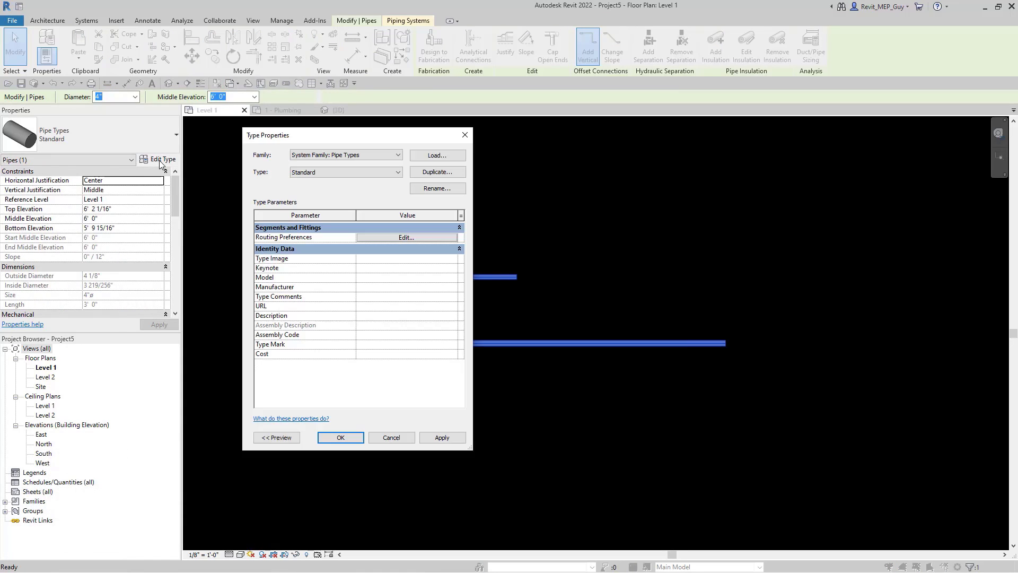
click(433, 239)
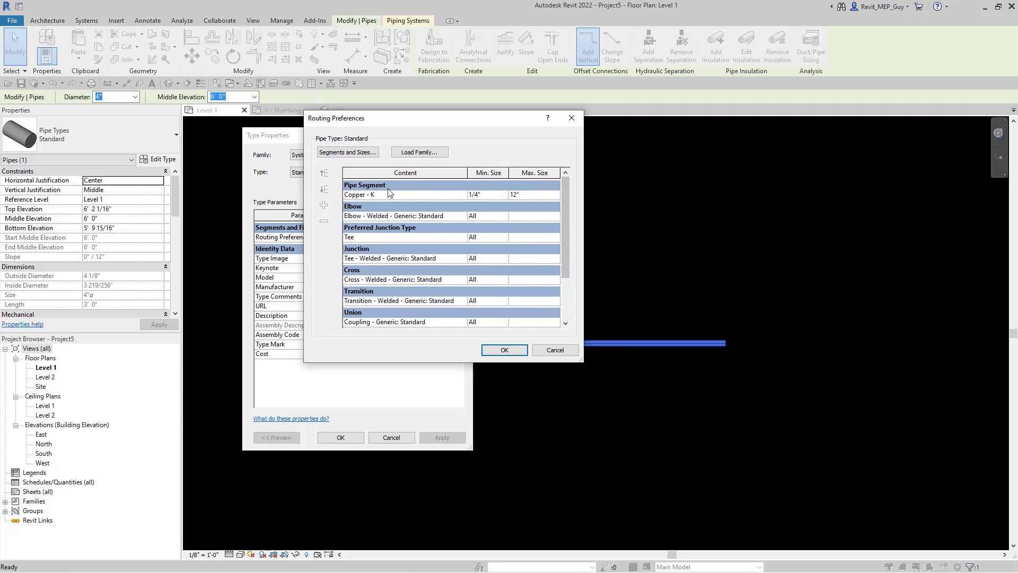
mouse_move(567, 188)
mouse_down()
mouse_move(564, 248)
mouse_move(564, 186)
mouse_up()
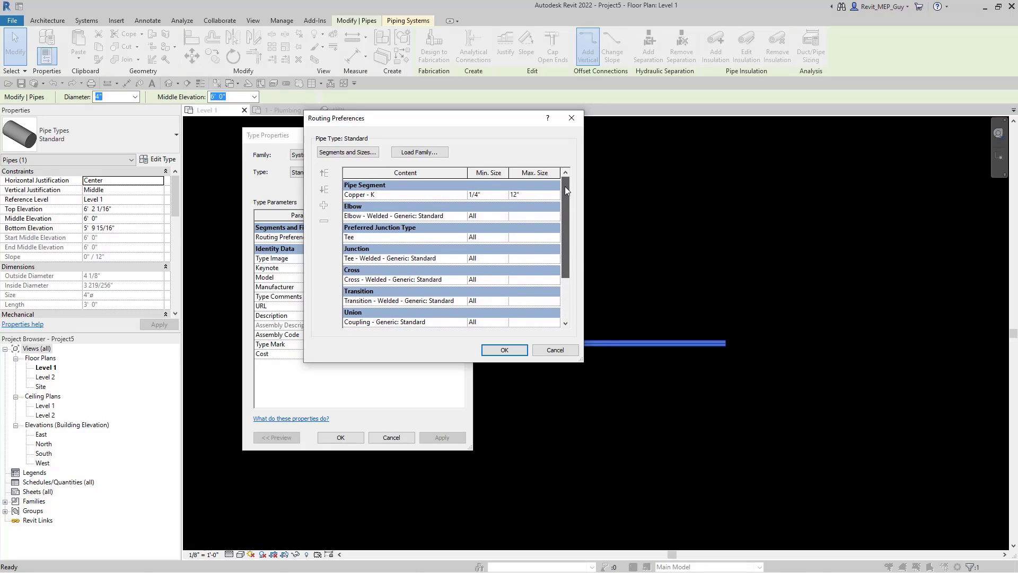
click(551, 349)
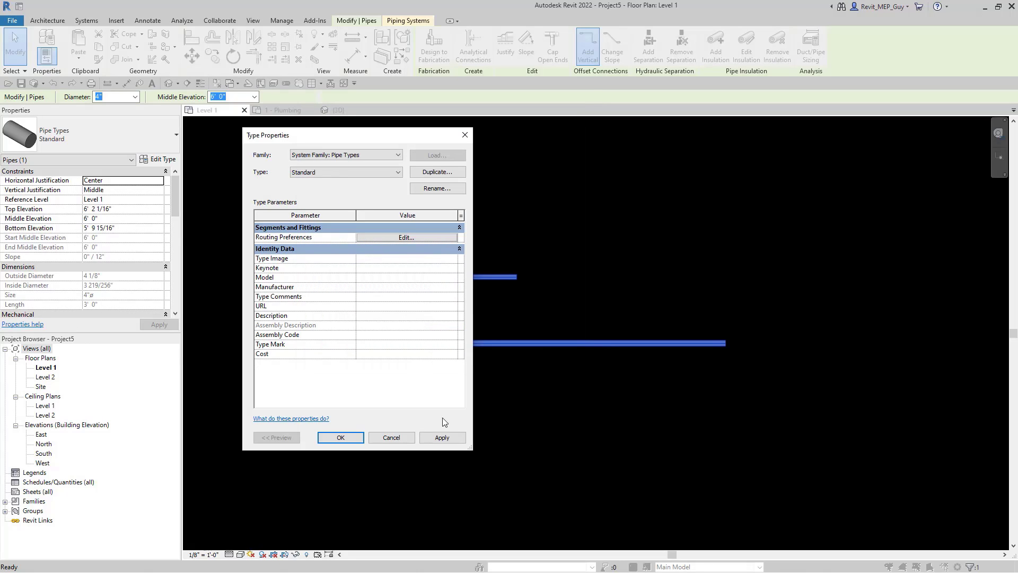
click(392, 438)
click(616, 259)
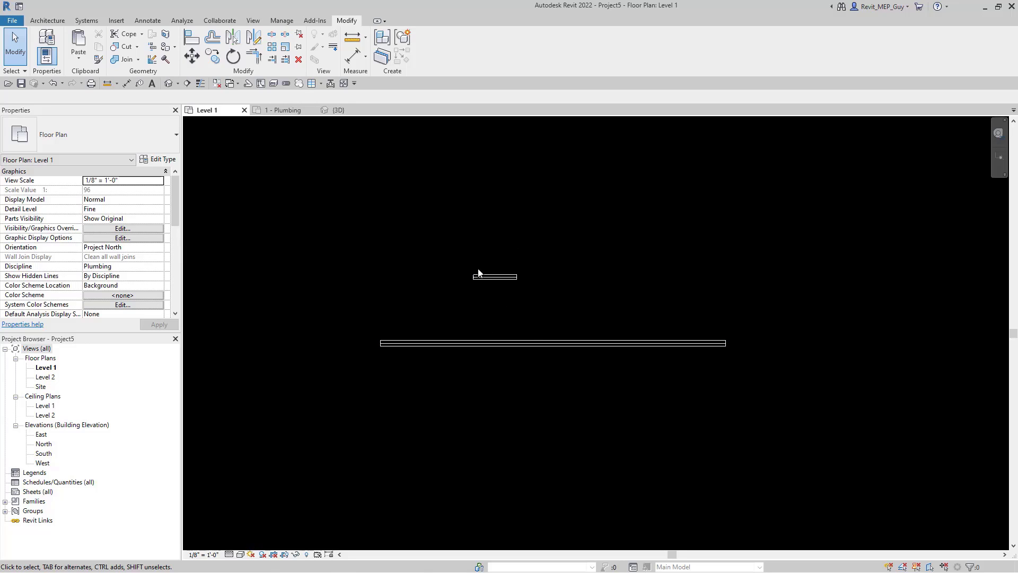
Draw a stepped 4" PVC - DWV pipe run with two elbows at 6' 0" middle elevation below the Standard run in the 1 - Plumbing plan.
click(283, 112)
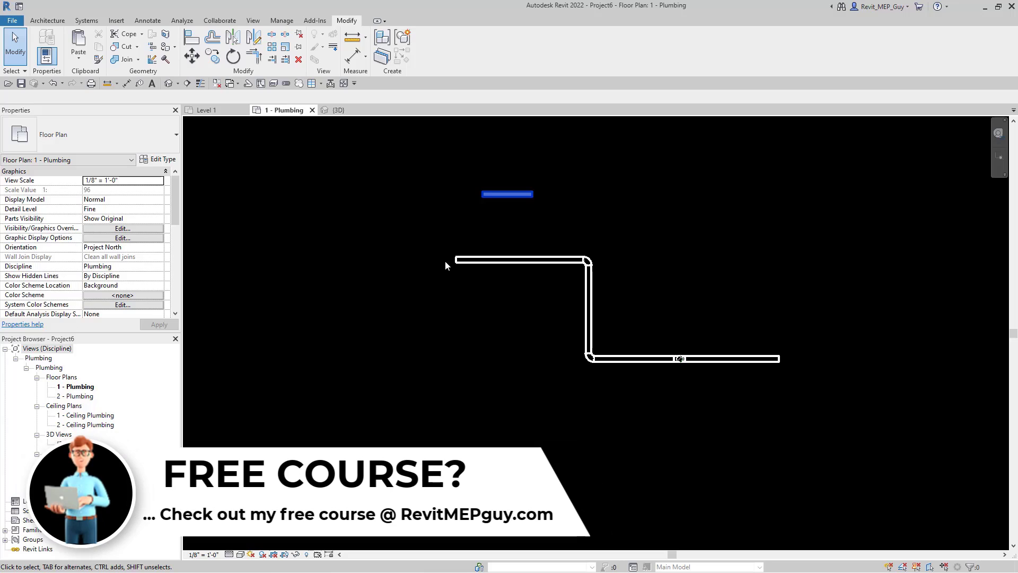
scroll(495, 351, down, 1)
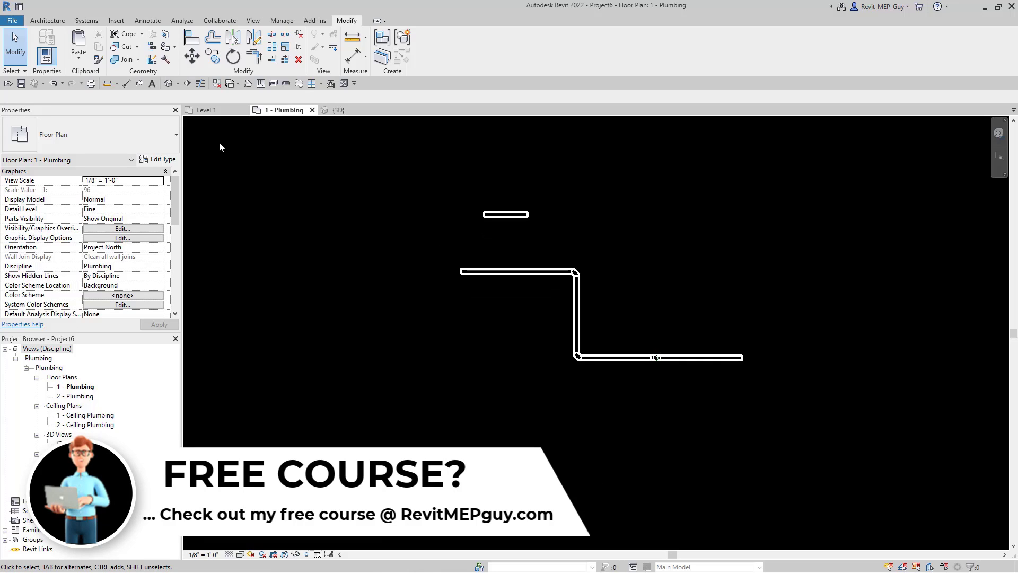
click(86, 21)
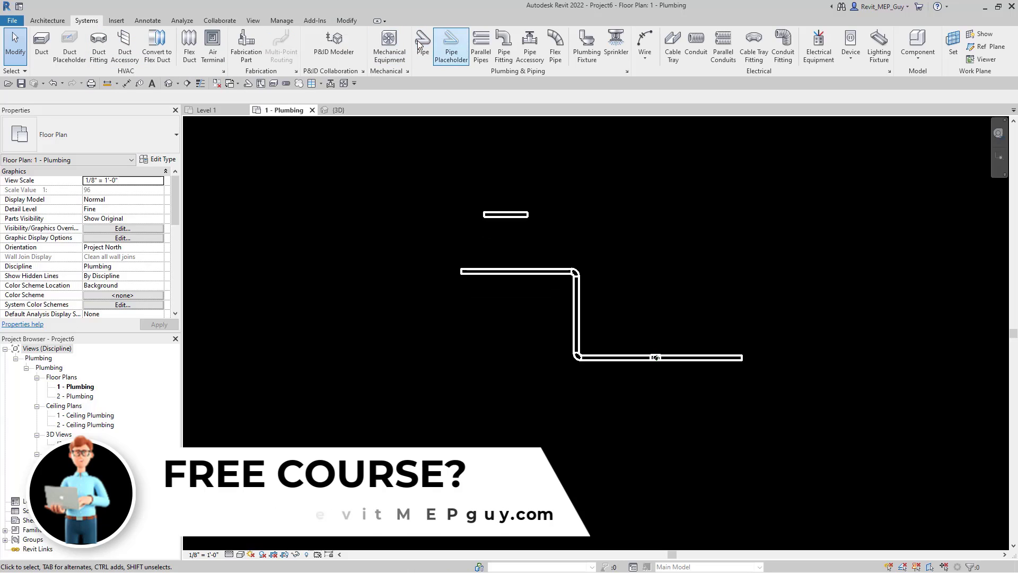
click(424, 41)
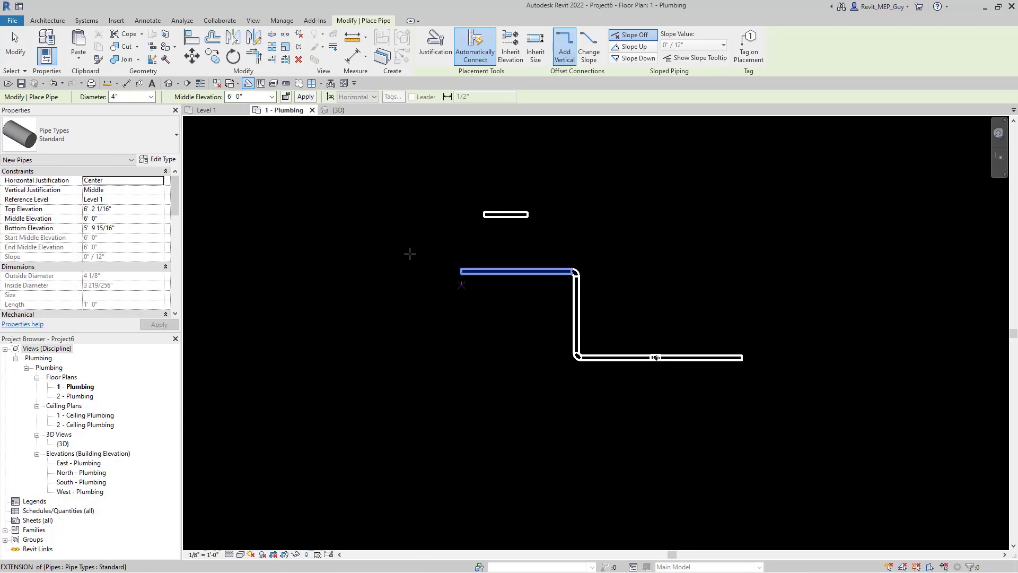
click(106, 137)
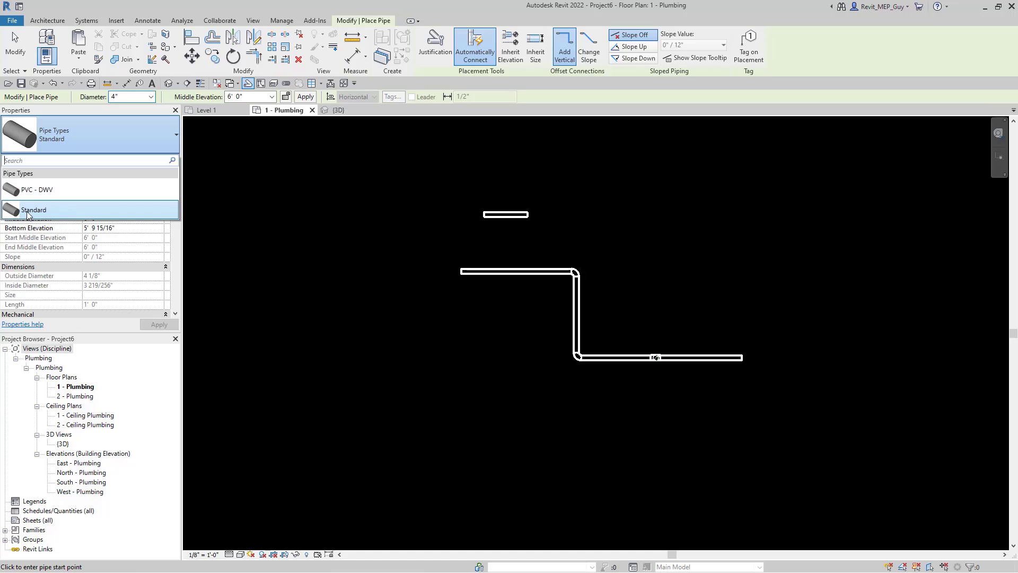
mouse_move(53, 216)
mouse_move(73, 194)
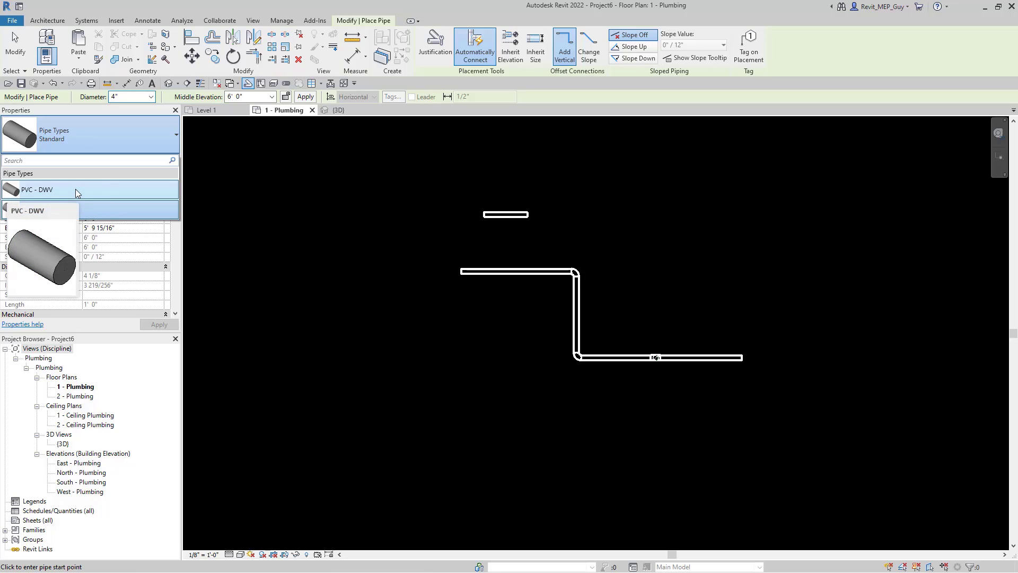
click(75, 189)
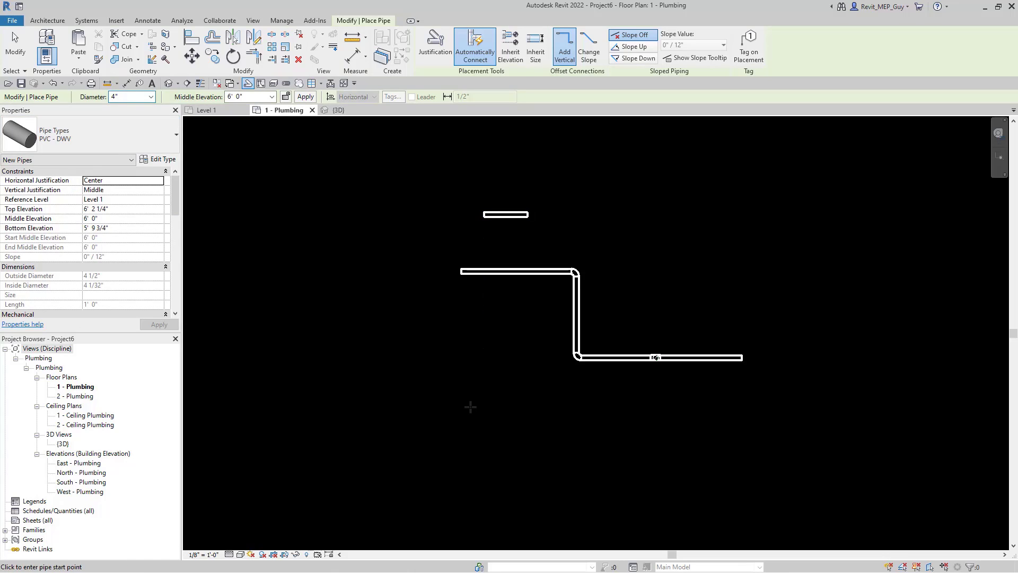
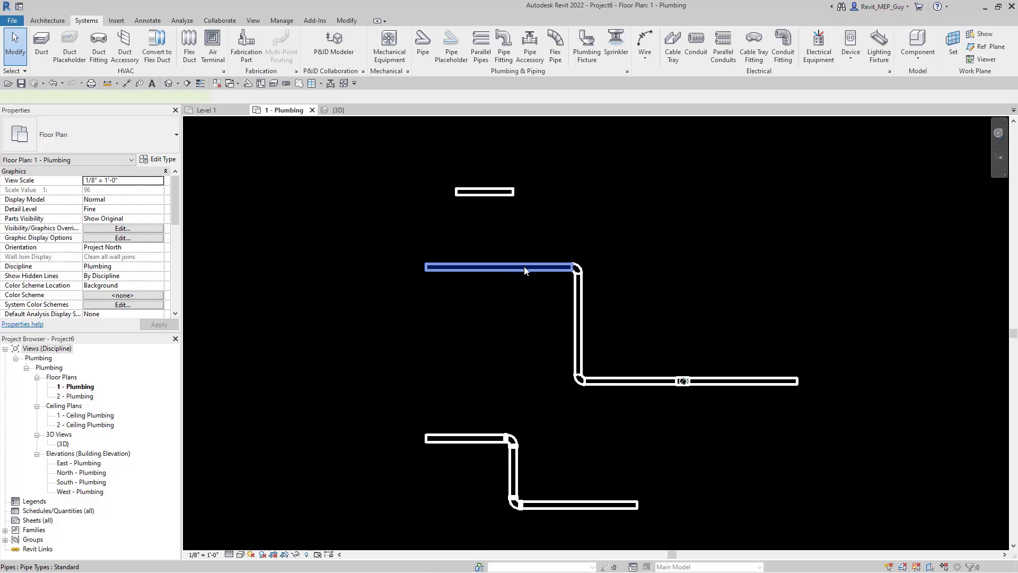
Examine the routing preferences of the upper horizontal Standard pipe in the stepped run, and close them without changes.
click(524, 267)
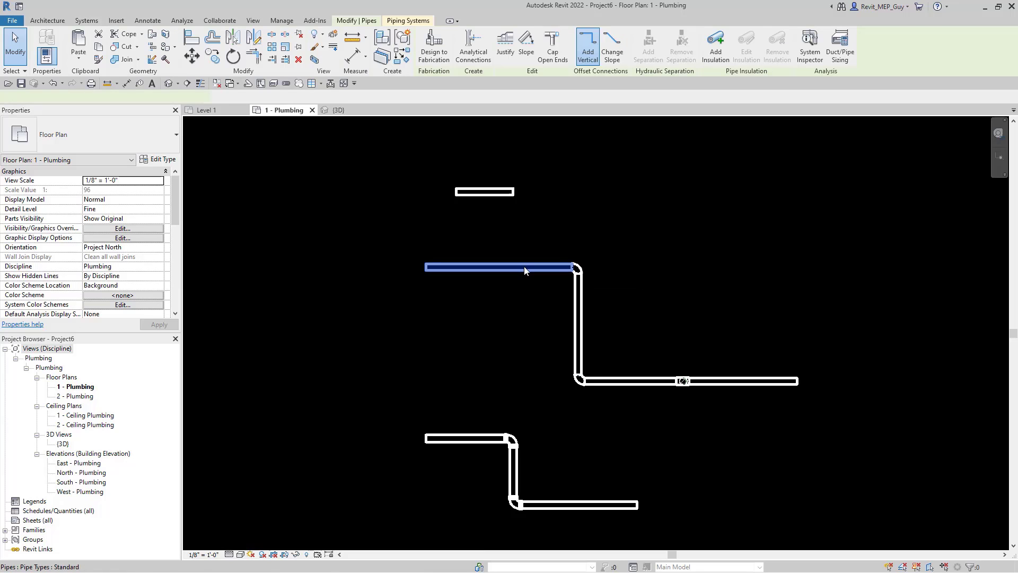
click(162, 160)
click(411, 237)
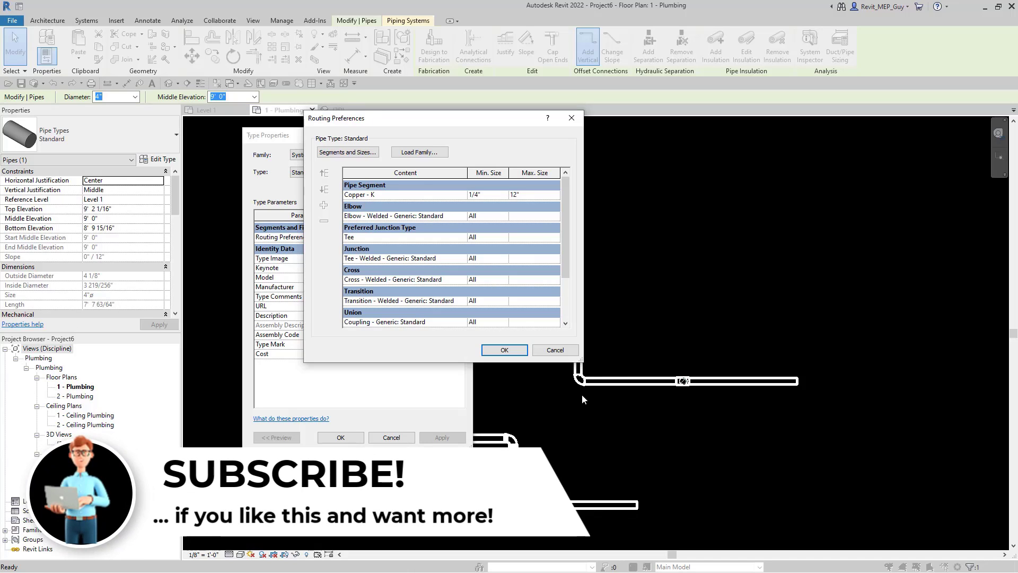
click(552, 349)
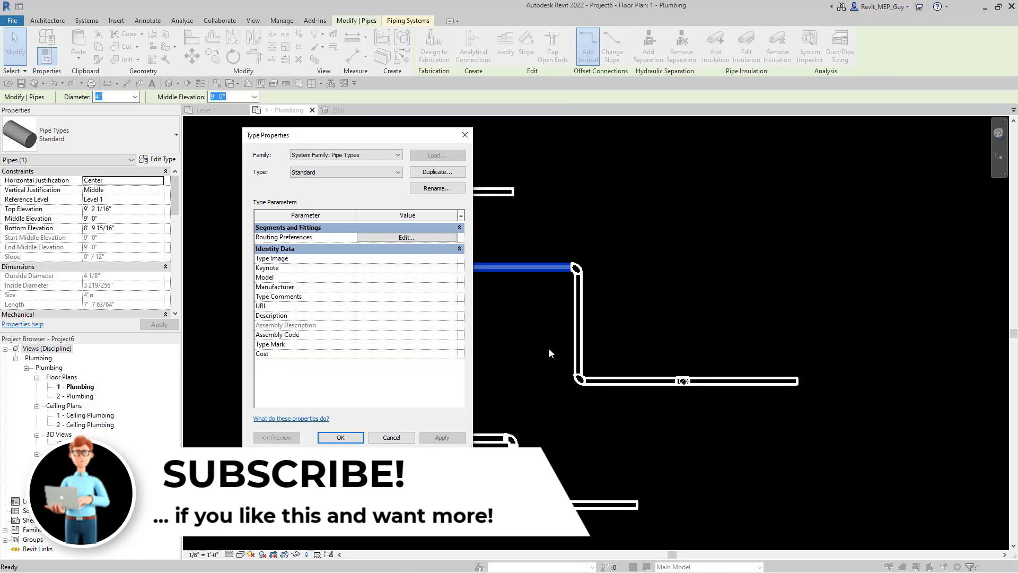
click(392, 436)
Examine the routing preferences and pipe segment of the new PVC - DWV pipe, leave them as they are, and deselect the pipe.
click(465, 438)
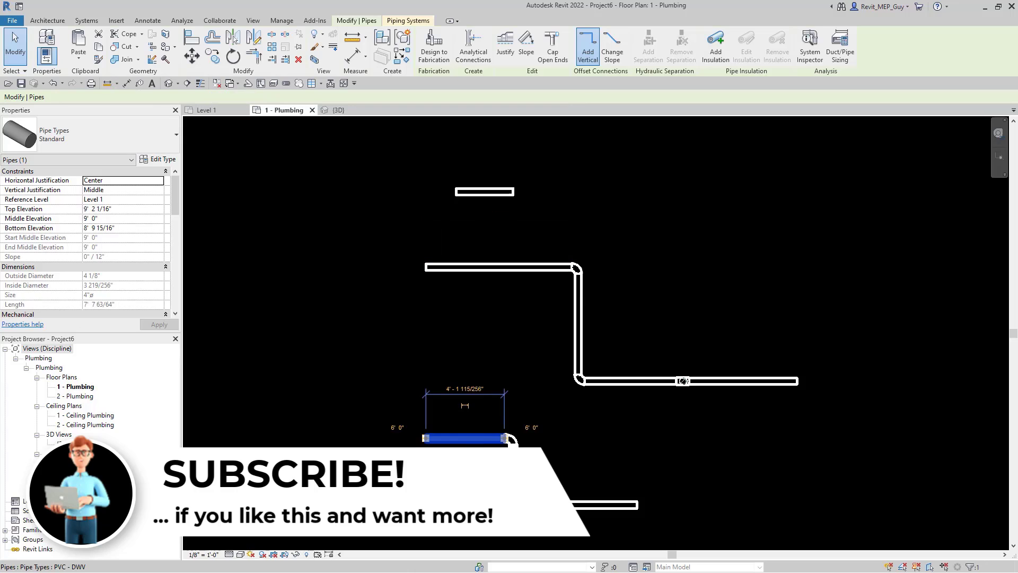
click(158, 160)
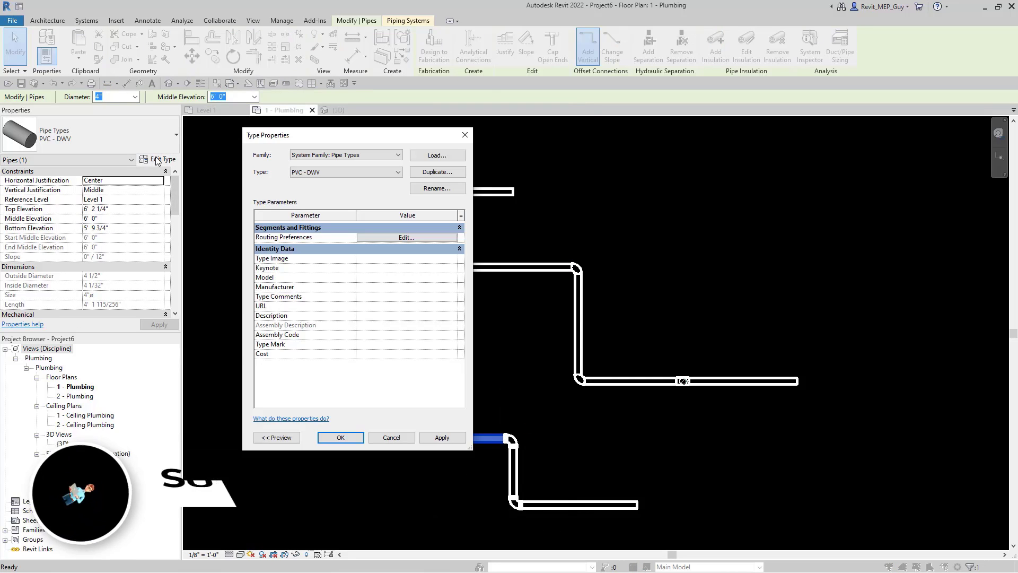
click(401, 238)
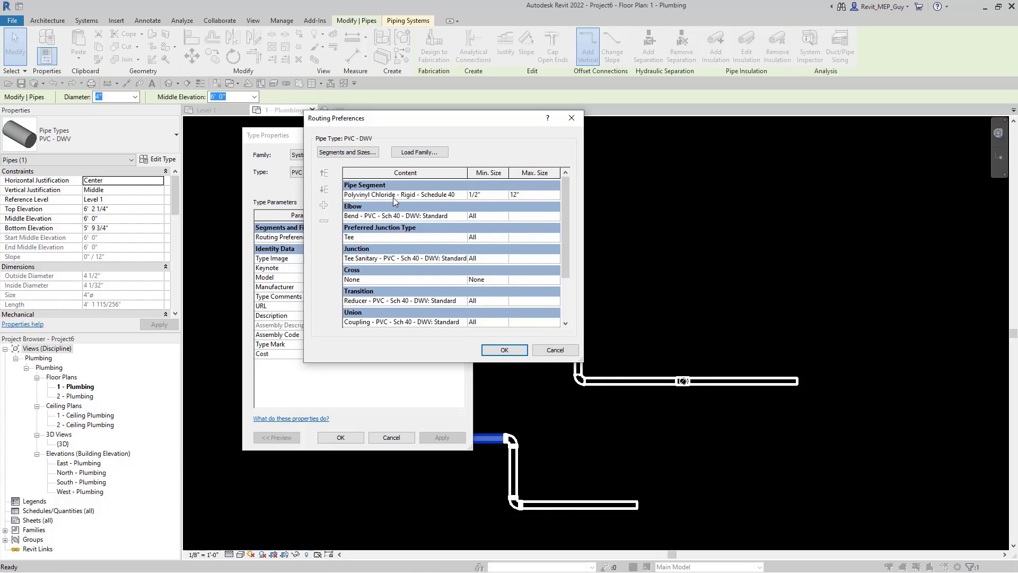
click(427, 197)
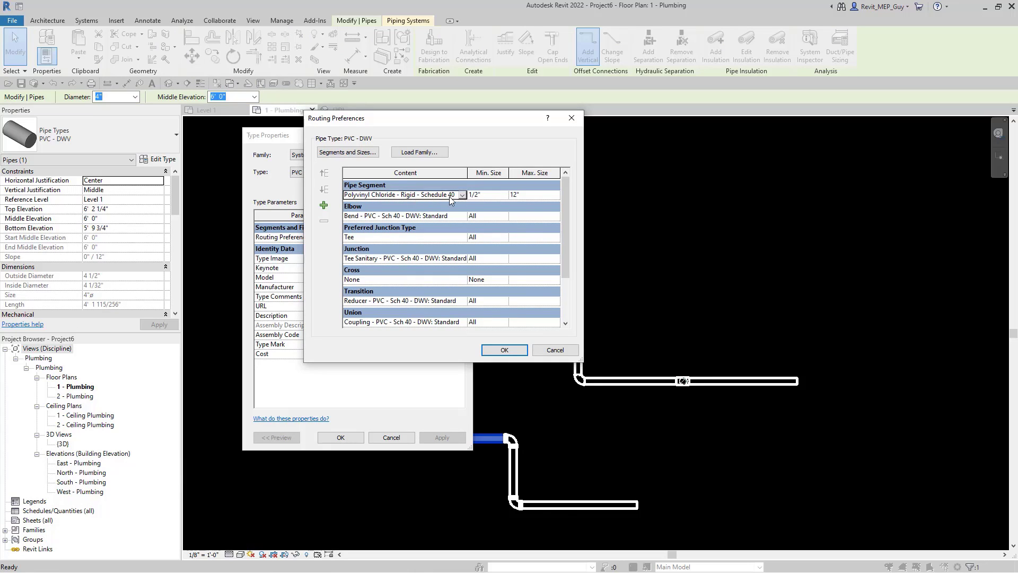
click(463, 196)
click(463, 196)
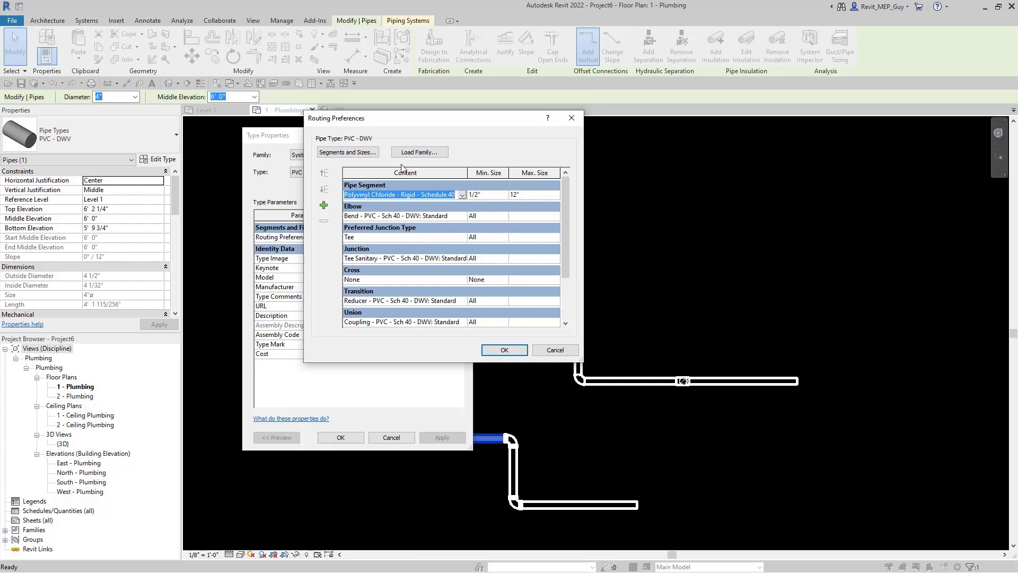
click(504, 350)
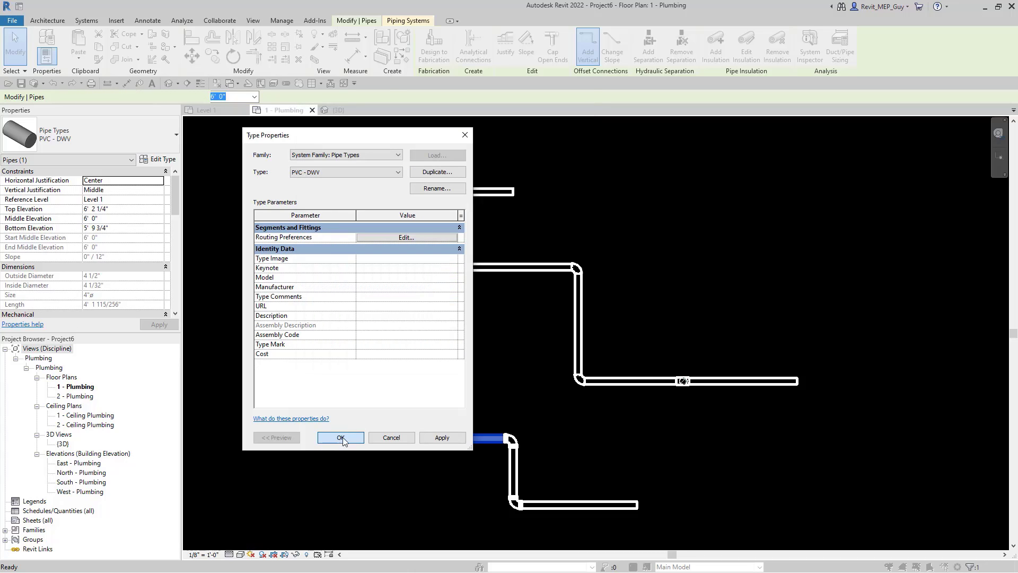
click(340, 438)
key(Escape)
Copy the upper horizontal PVC - DWV pipe into the architectural project's Level 1 plan, placing it below the long pipe.
middle_drag(696, 473, 633, 439)
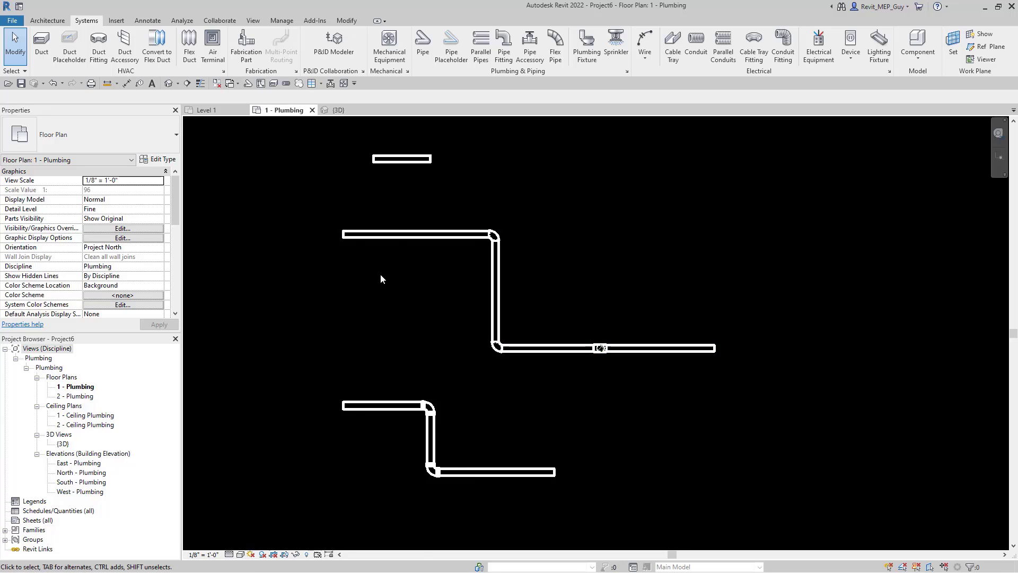
click(393, 410)
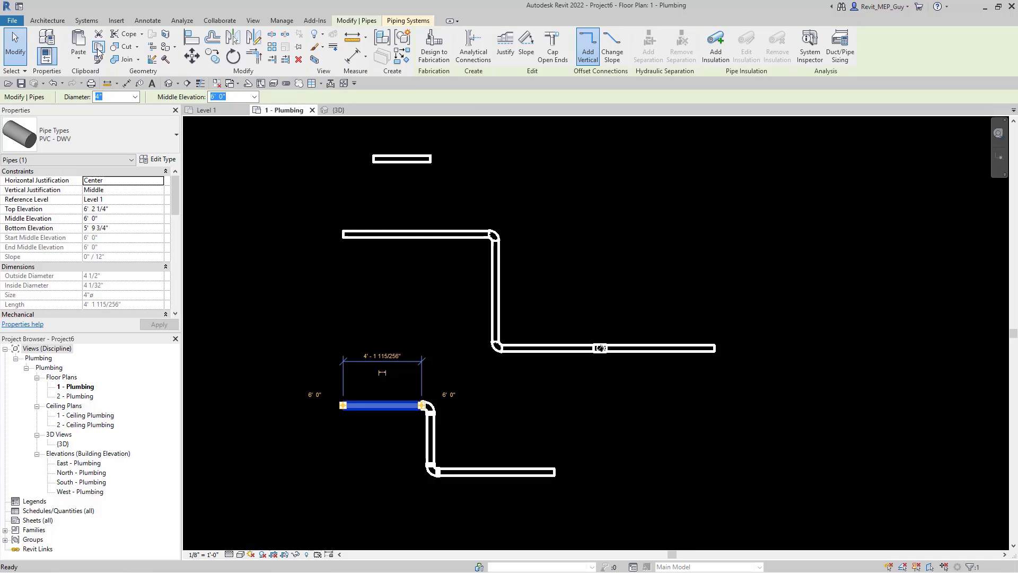
click(212, 111)
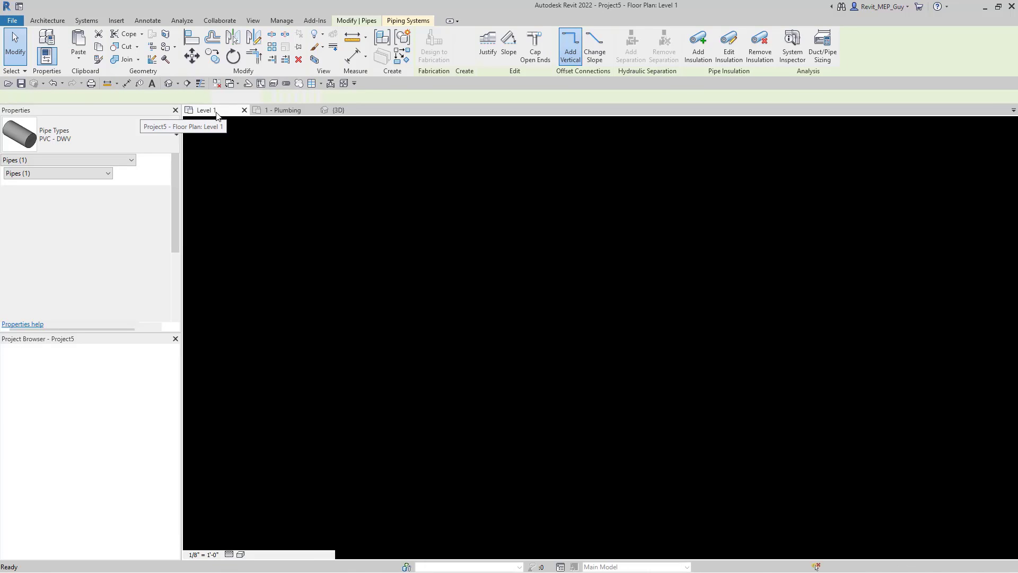
key(Escape)
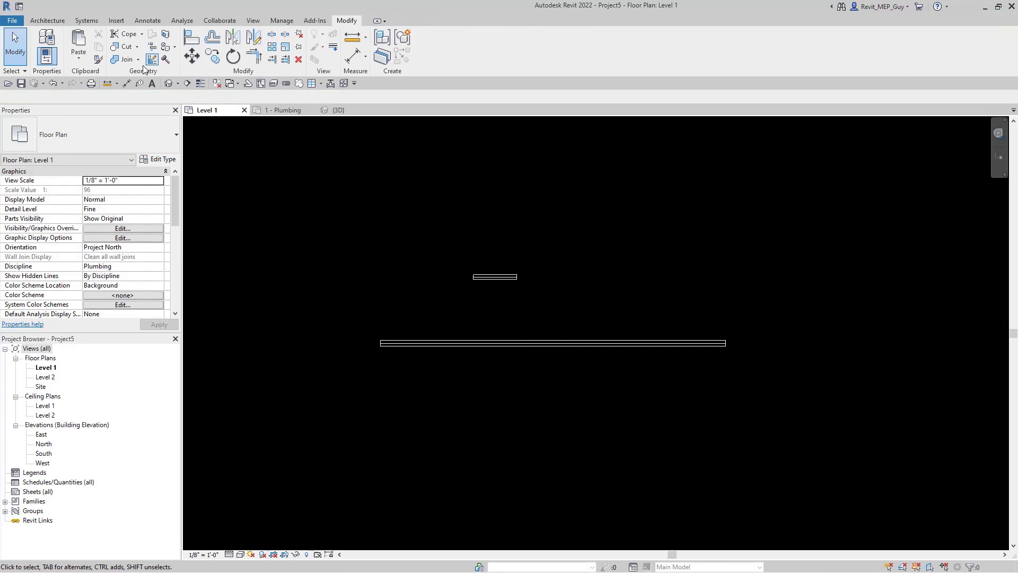
click(80, 56)
click(62, 80)
click(411, 316)
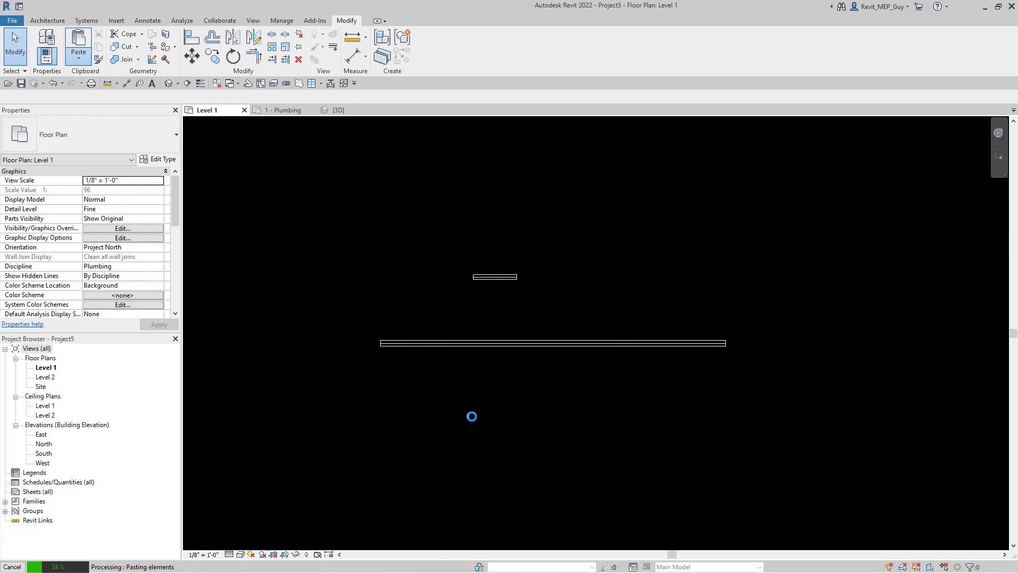
click(536, 336)
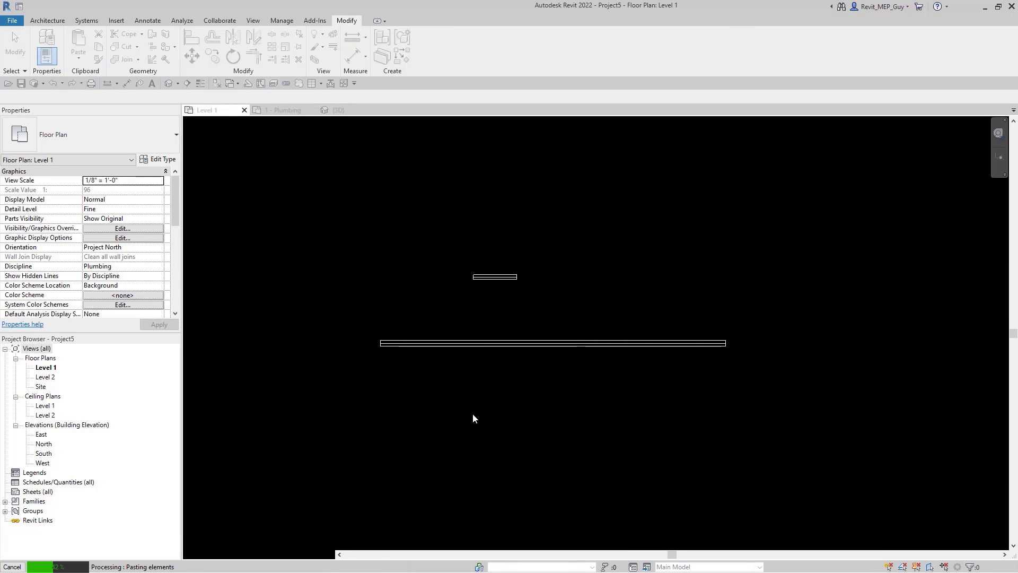
click(470, 407)
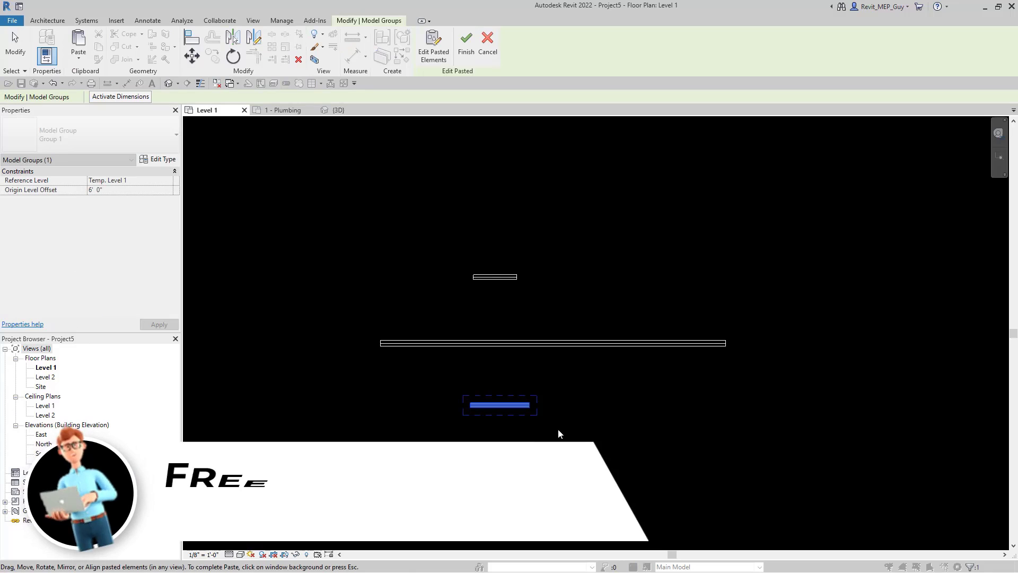
scroll(550, 424, up, 2)
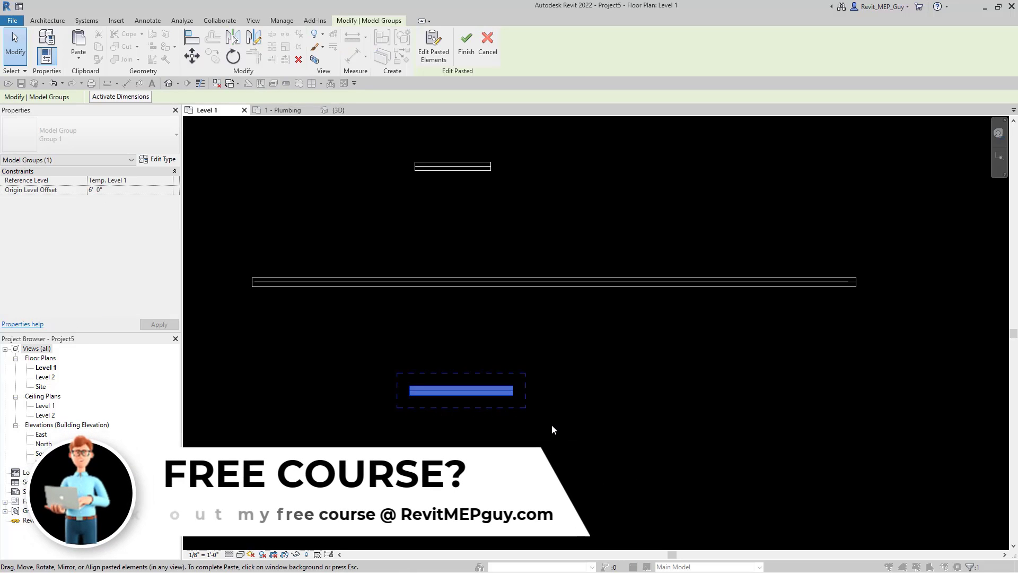
click(552, 430)
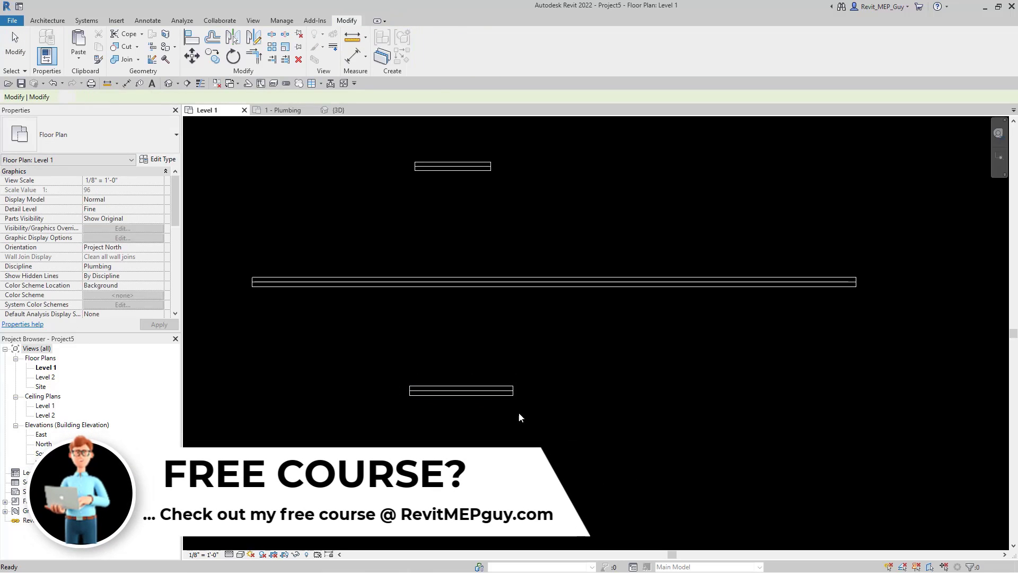
Examine the routing preferences of the pasted PVC - DWV pipe in the Level 1 plan, cancel out of them, and deselect the pipe.
click(501, 390)
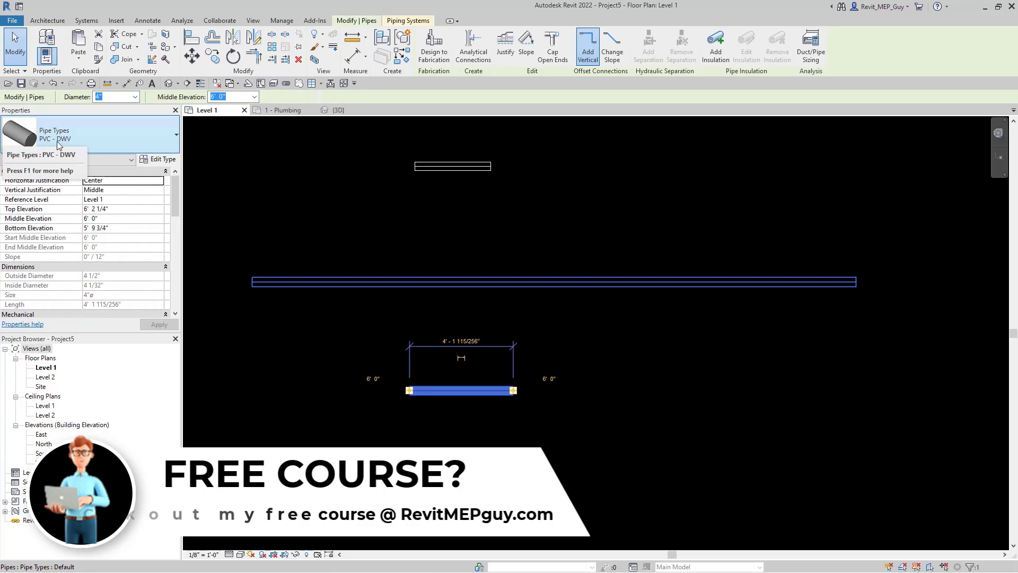
click(171, 160)
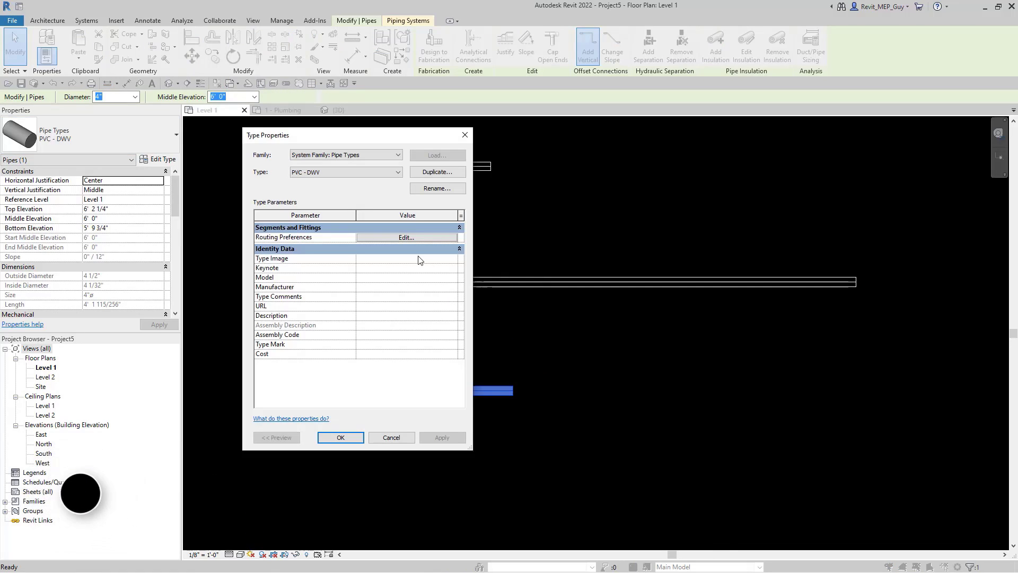
click(403, 238)
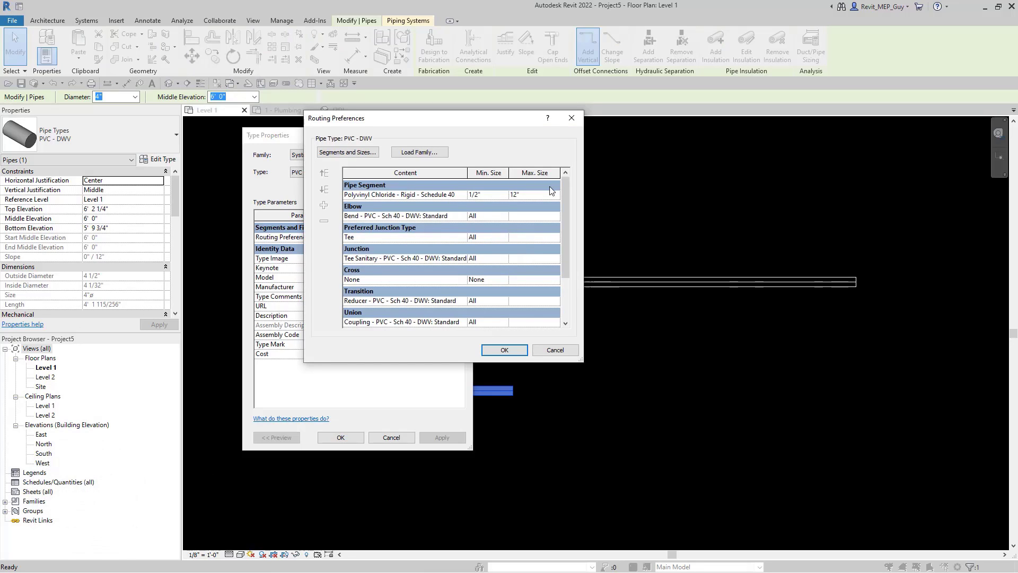
drag(564, 187, 555, 335)
click(555, 350)
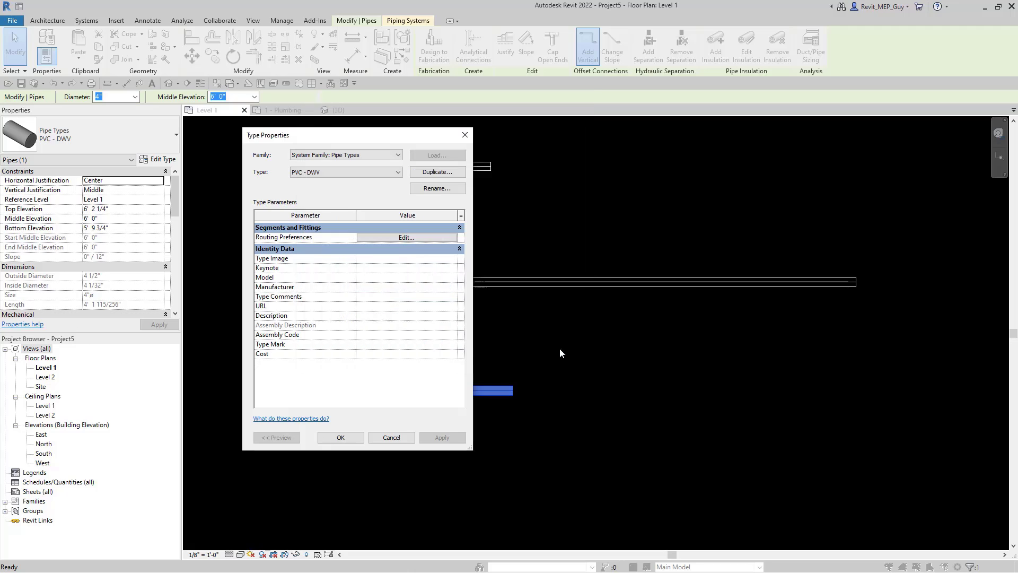
click(392, 437)
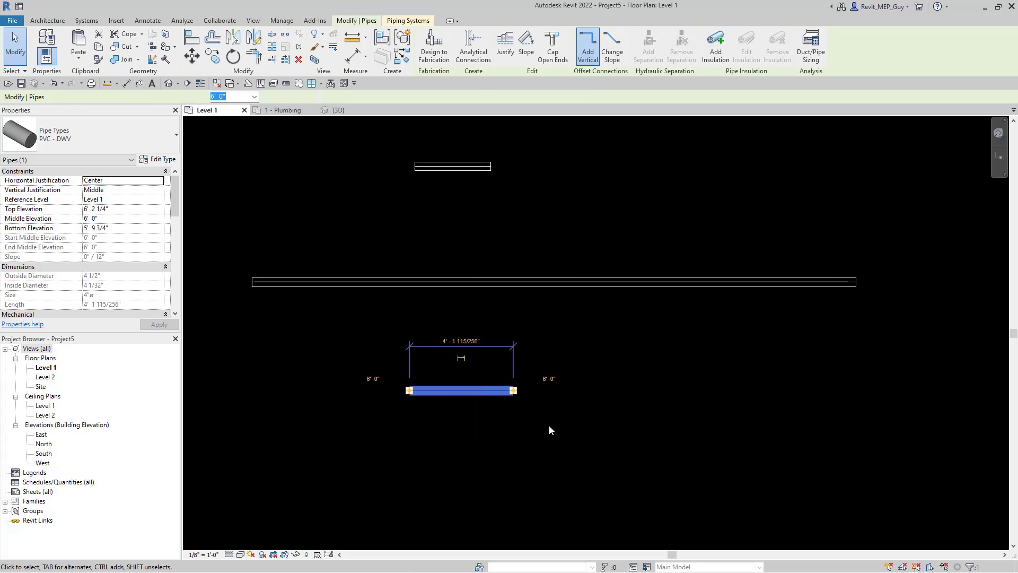
click(511, 471)
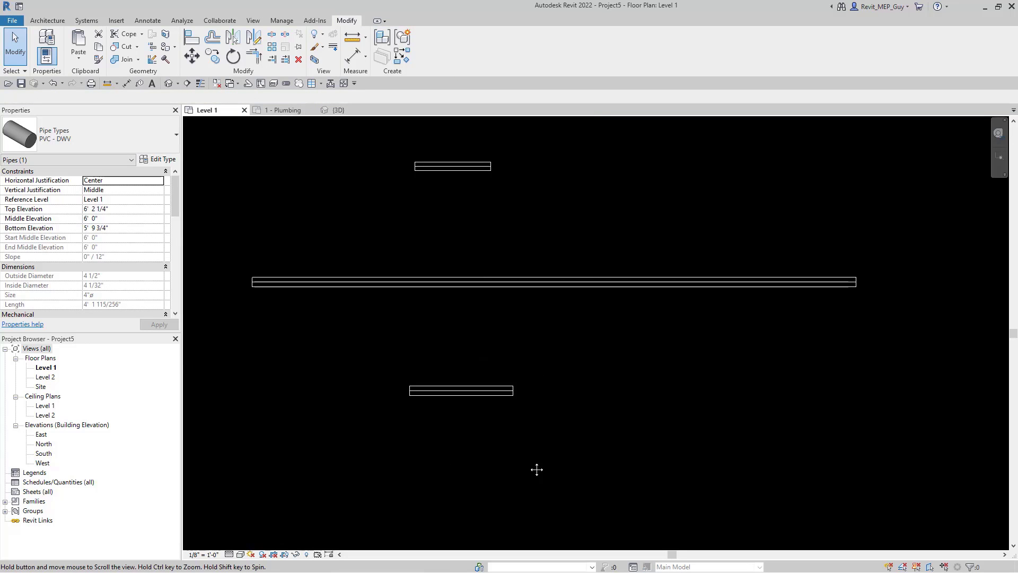
scroll(537, 465, down, 2)
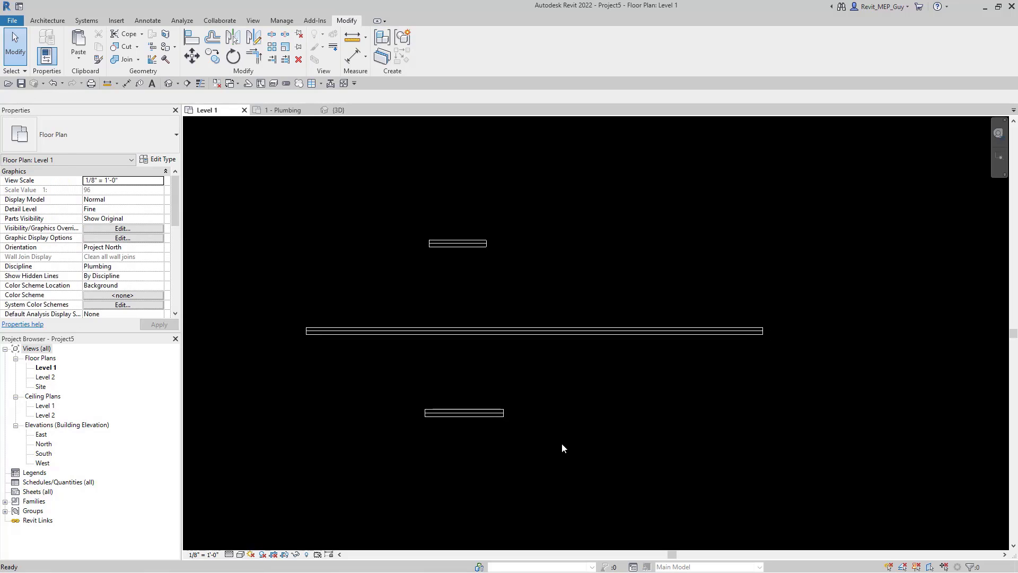